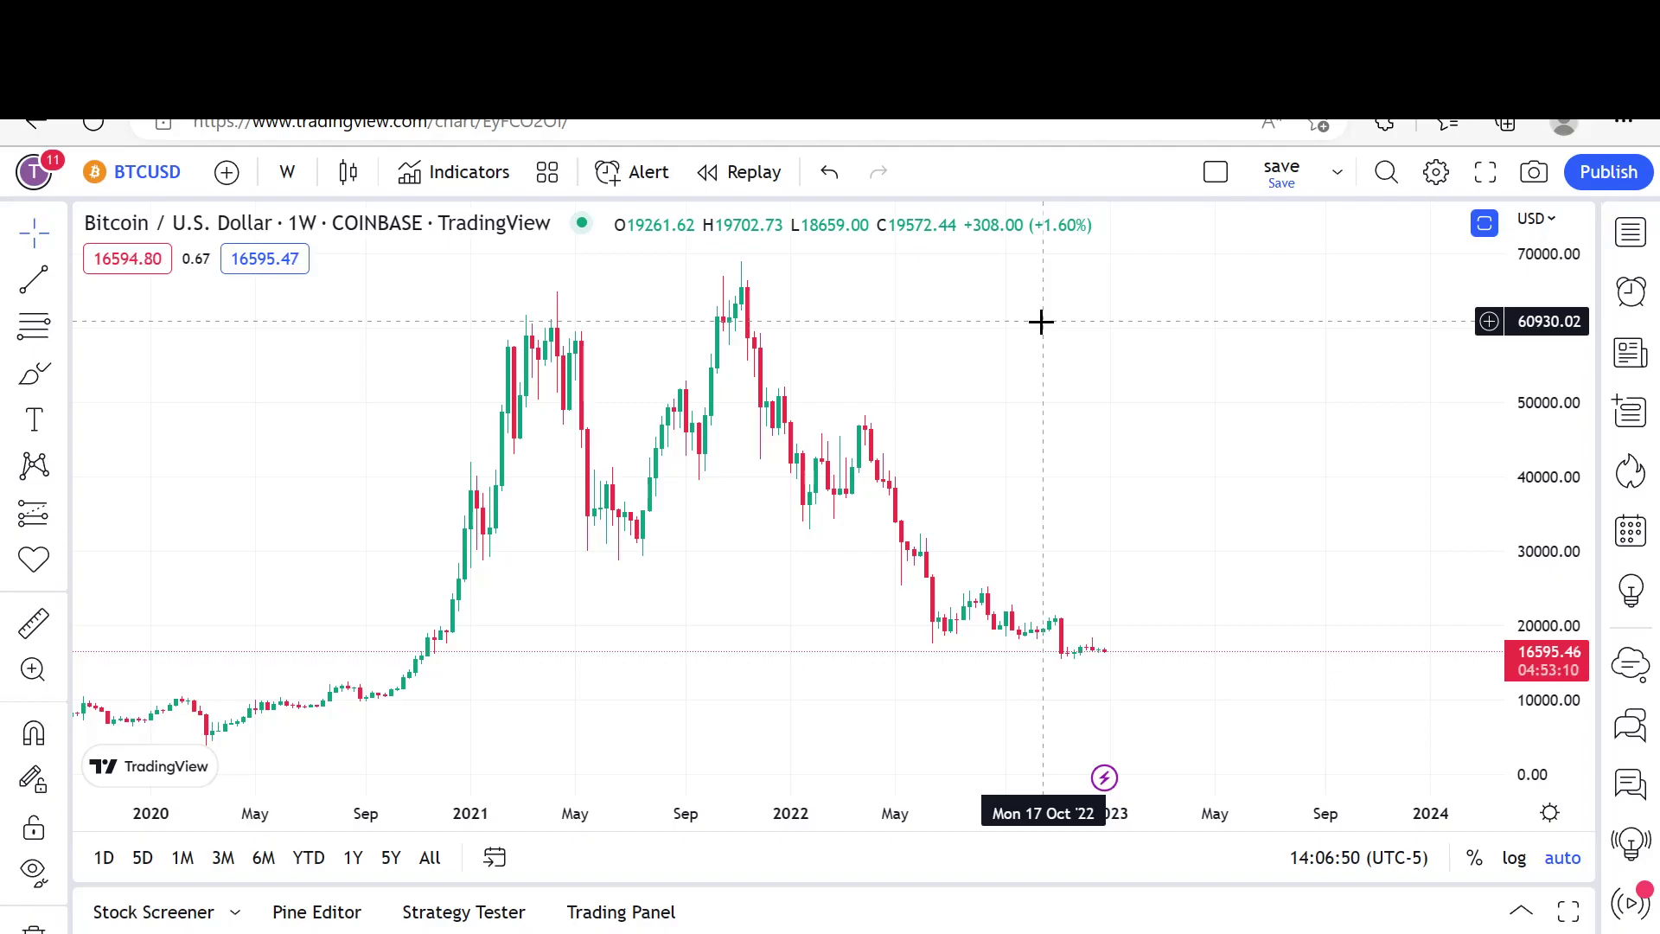
# Step: Draw a horizontal extended line at about 18,160 across the weekly BTCUSD chart, along the September–October 2022 lows
pyautogui.scroll(5, 1041, 322)
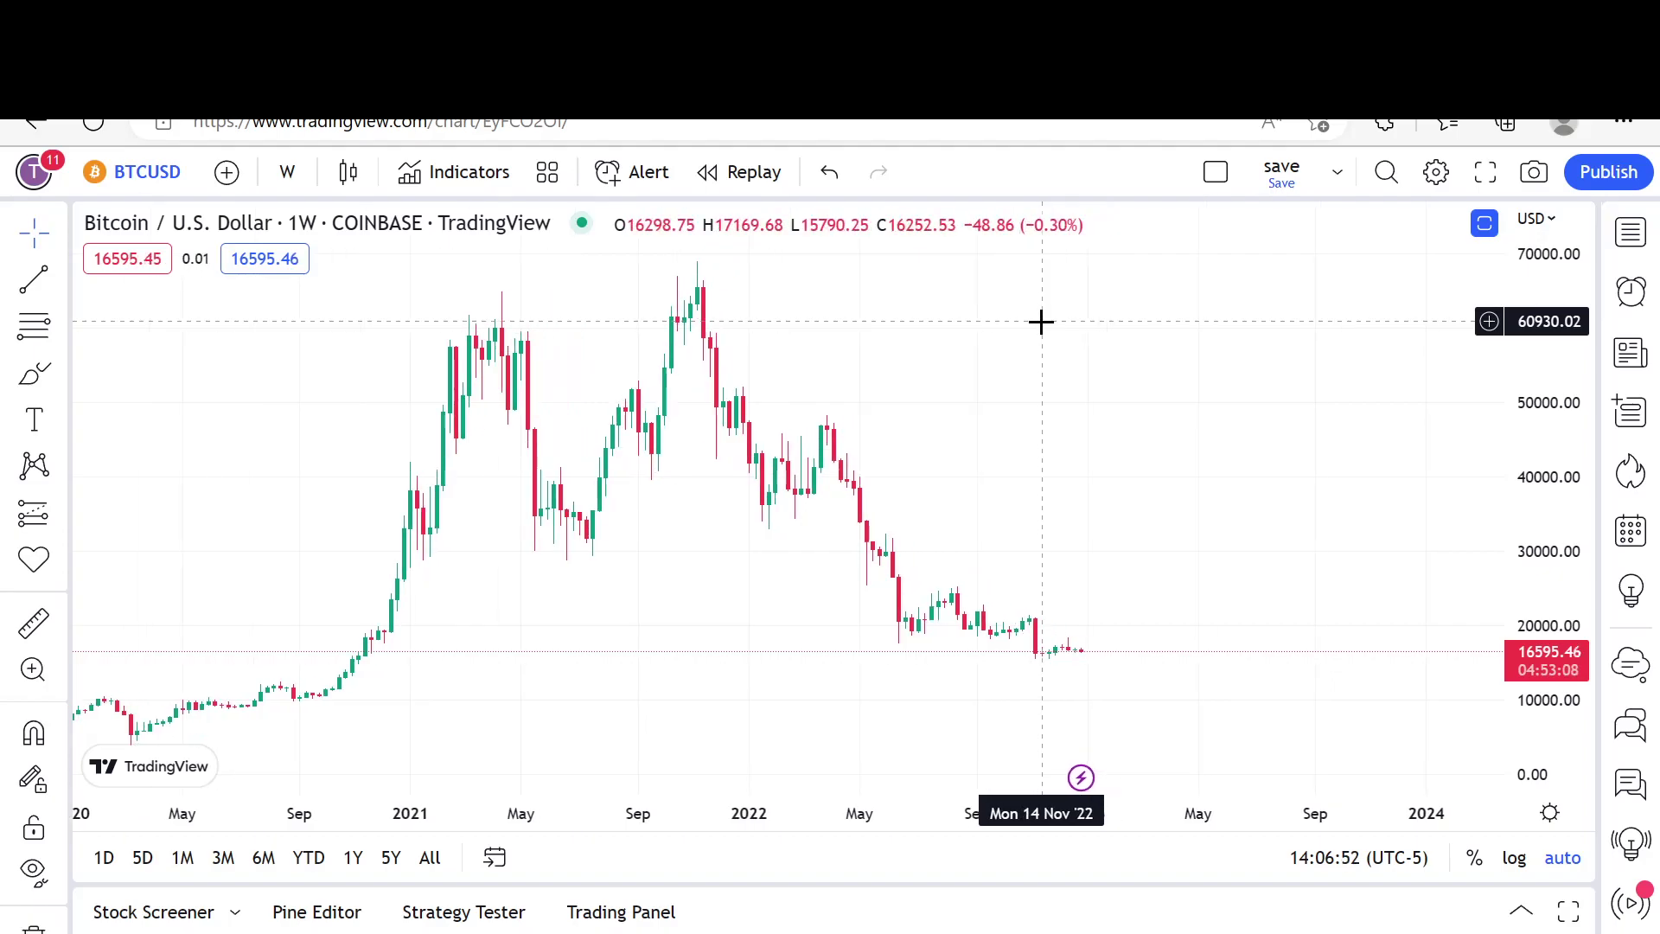
pyautogui.scroll(3, 667, 557)
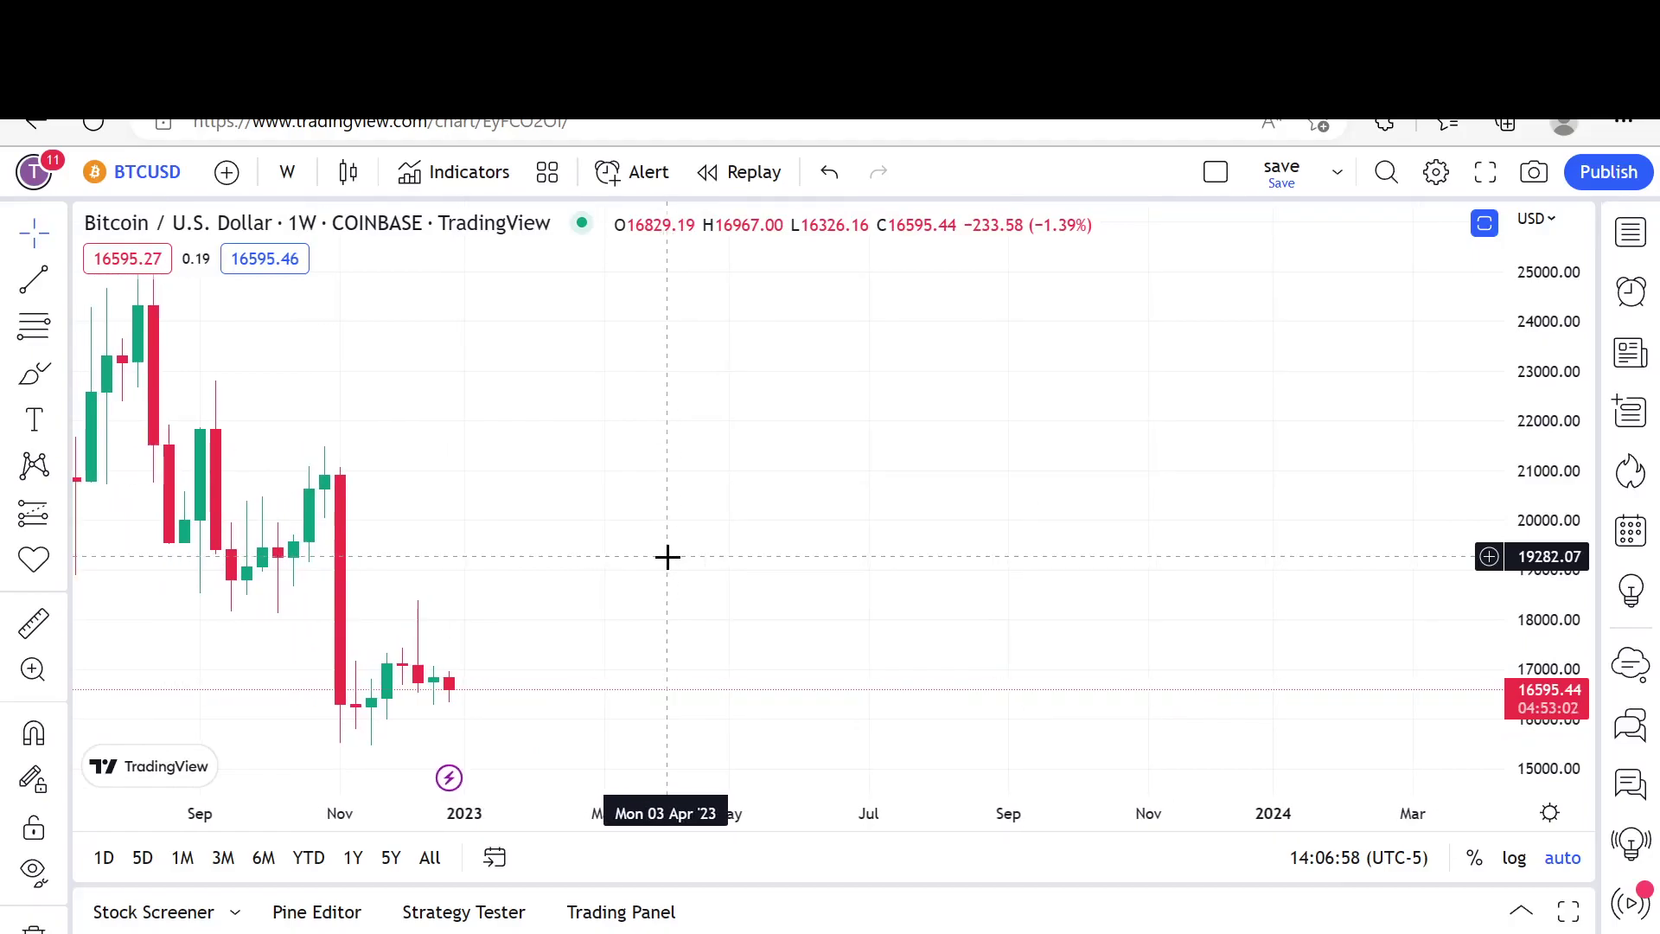
pyautogui.scroll(1, 667, 557)
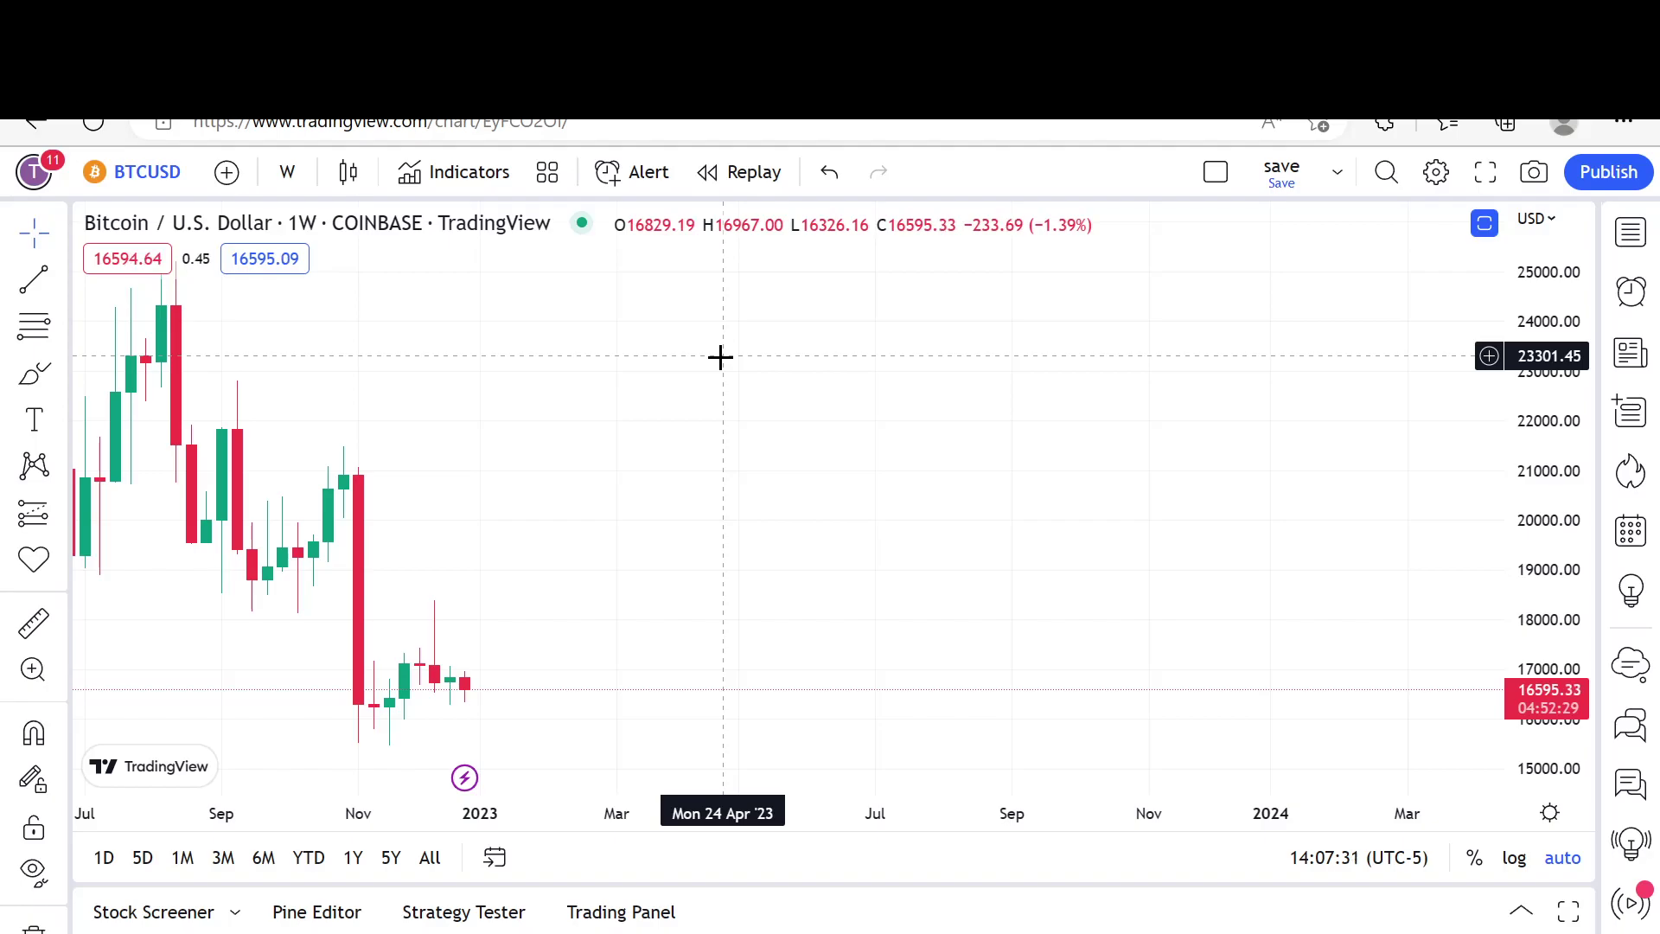
pyautogui.click(60, 278)
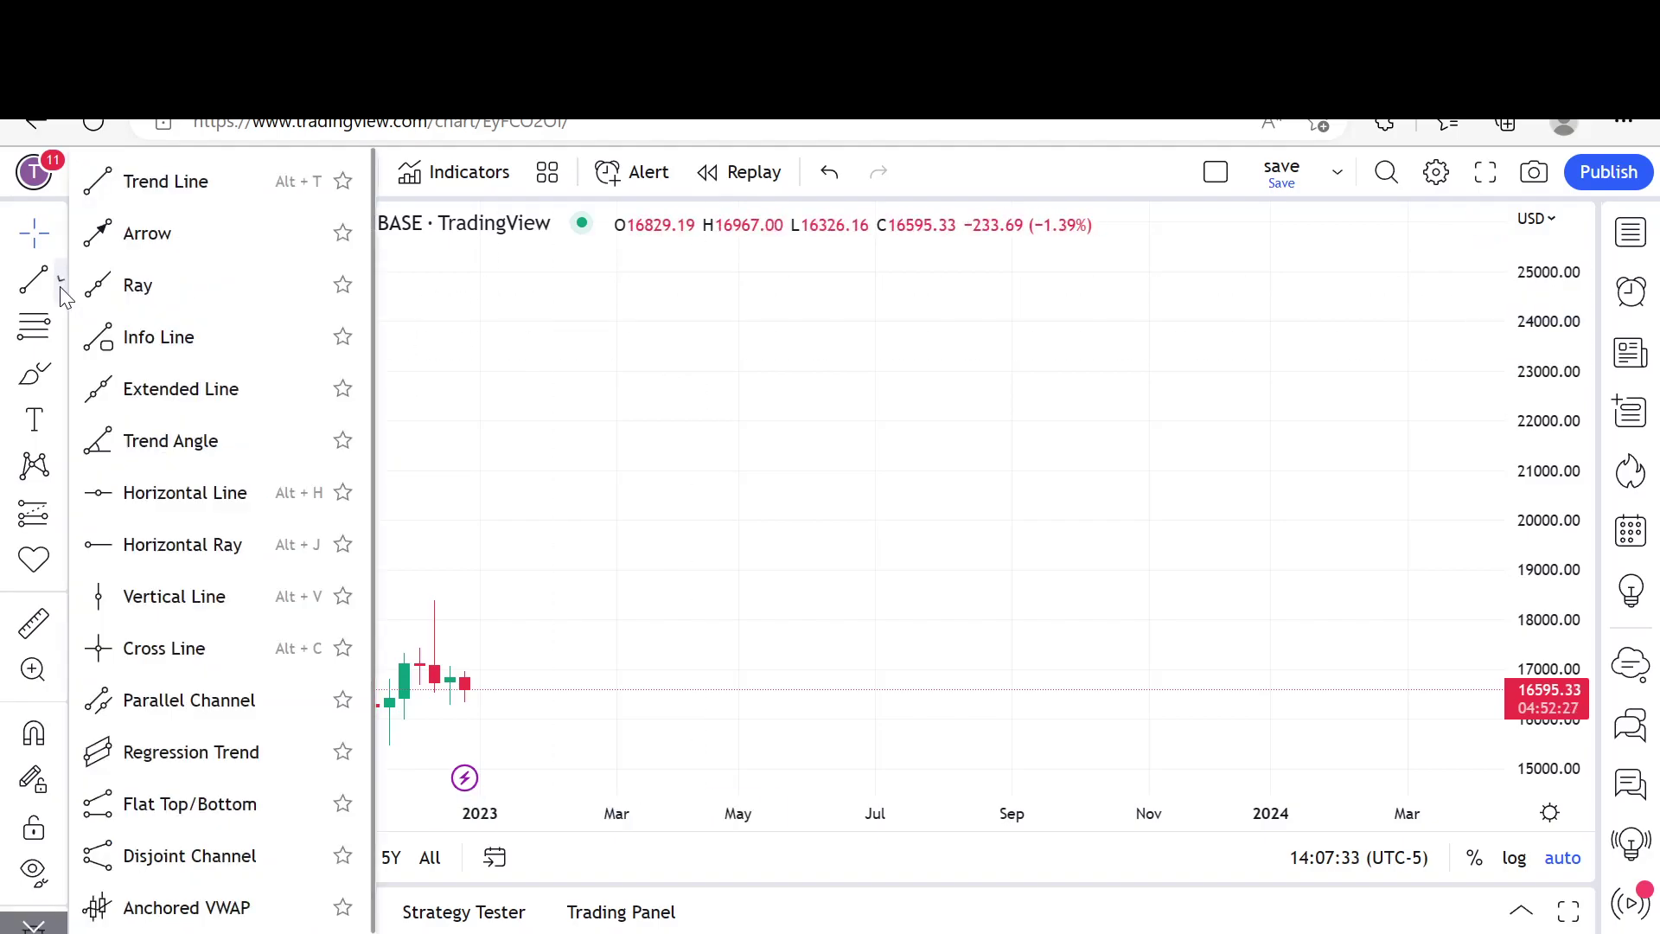
pyautogui.click(216, 398)
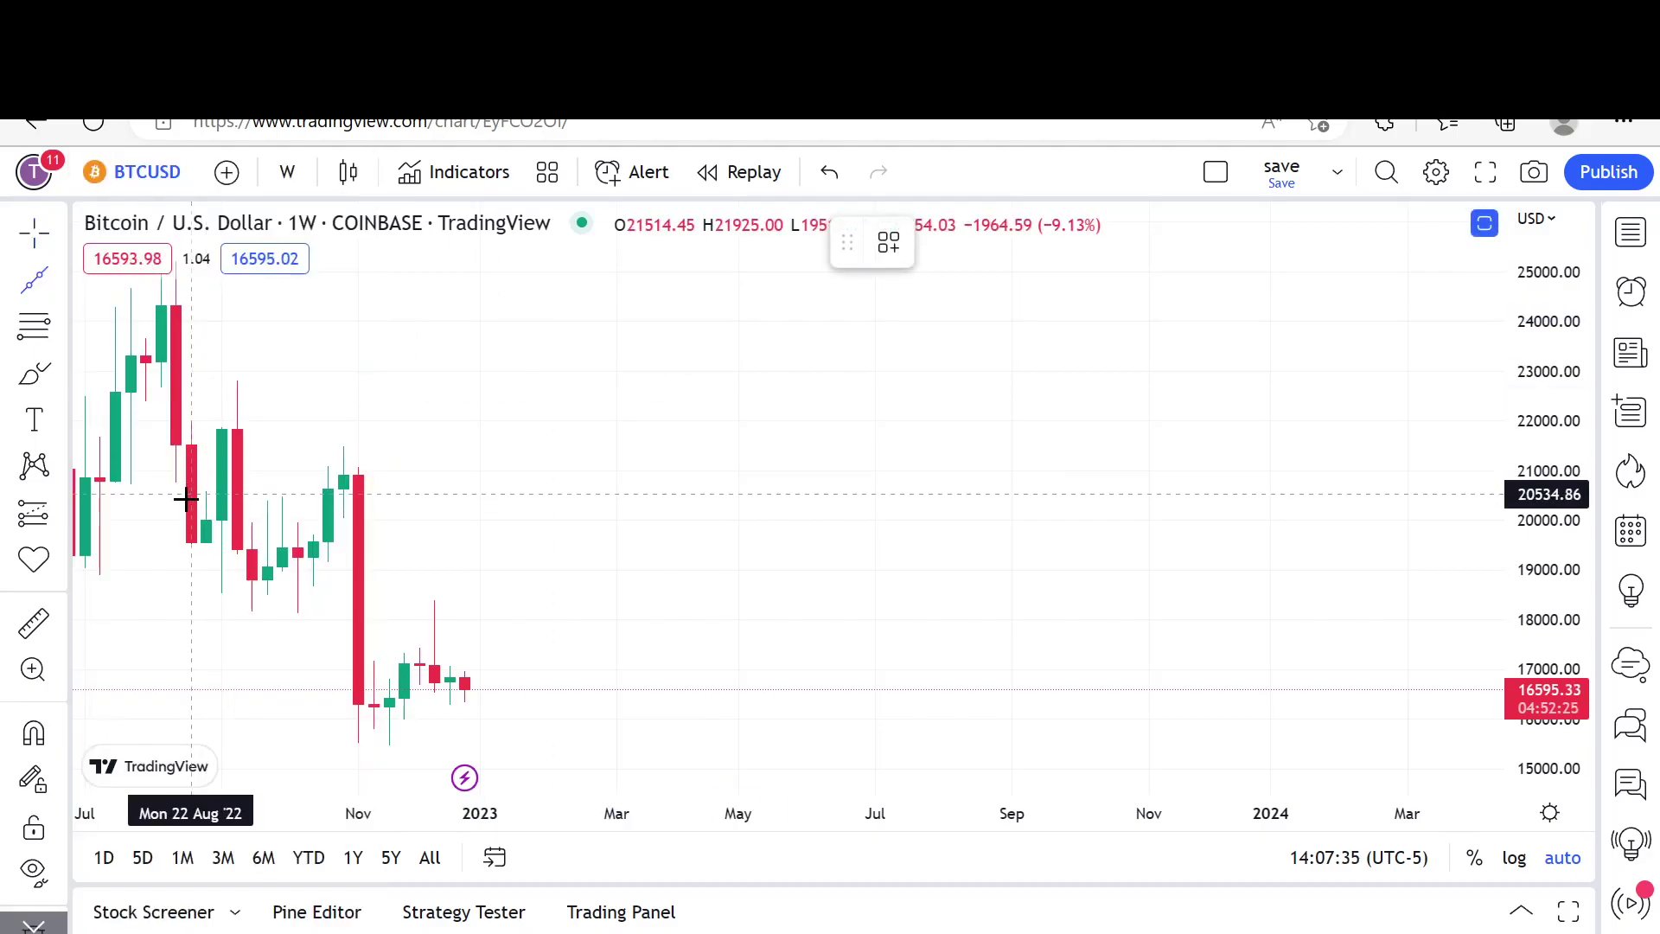
pyautogui.click(156, 613)
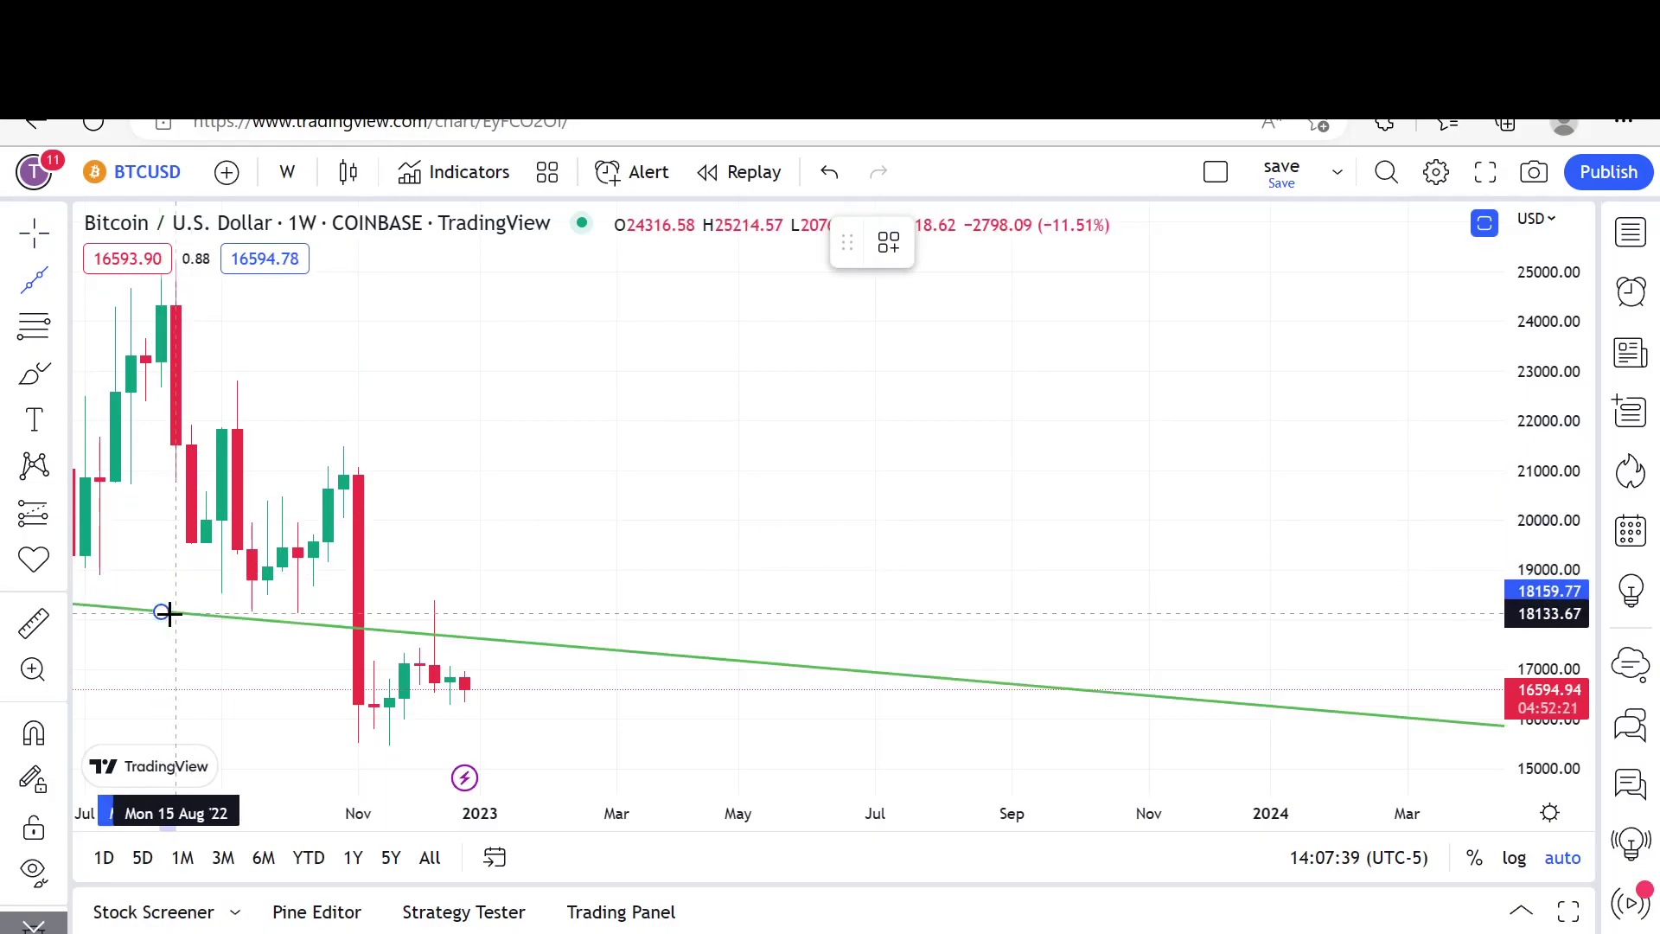
pyautogui.click(177, 613)
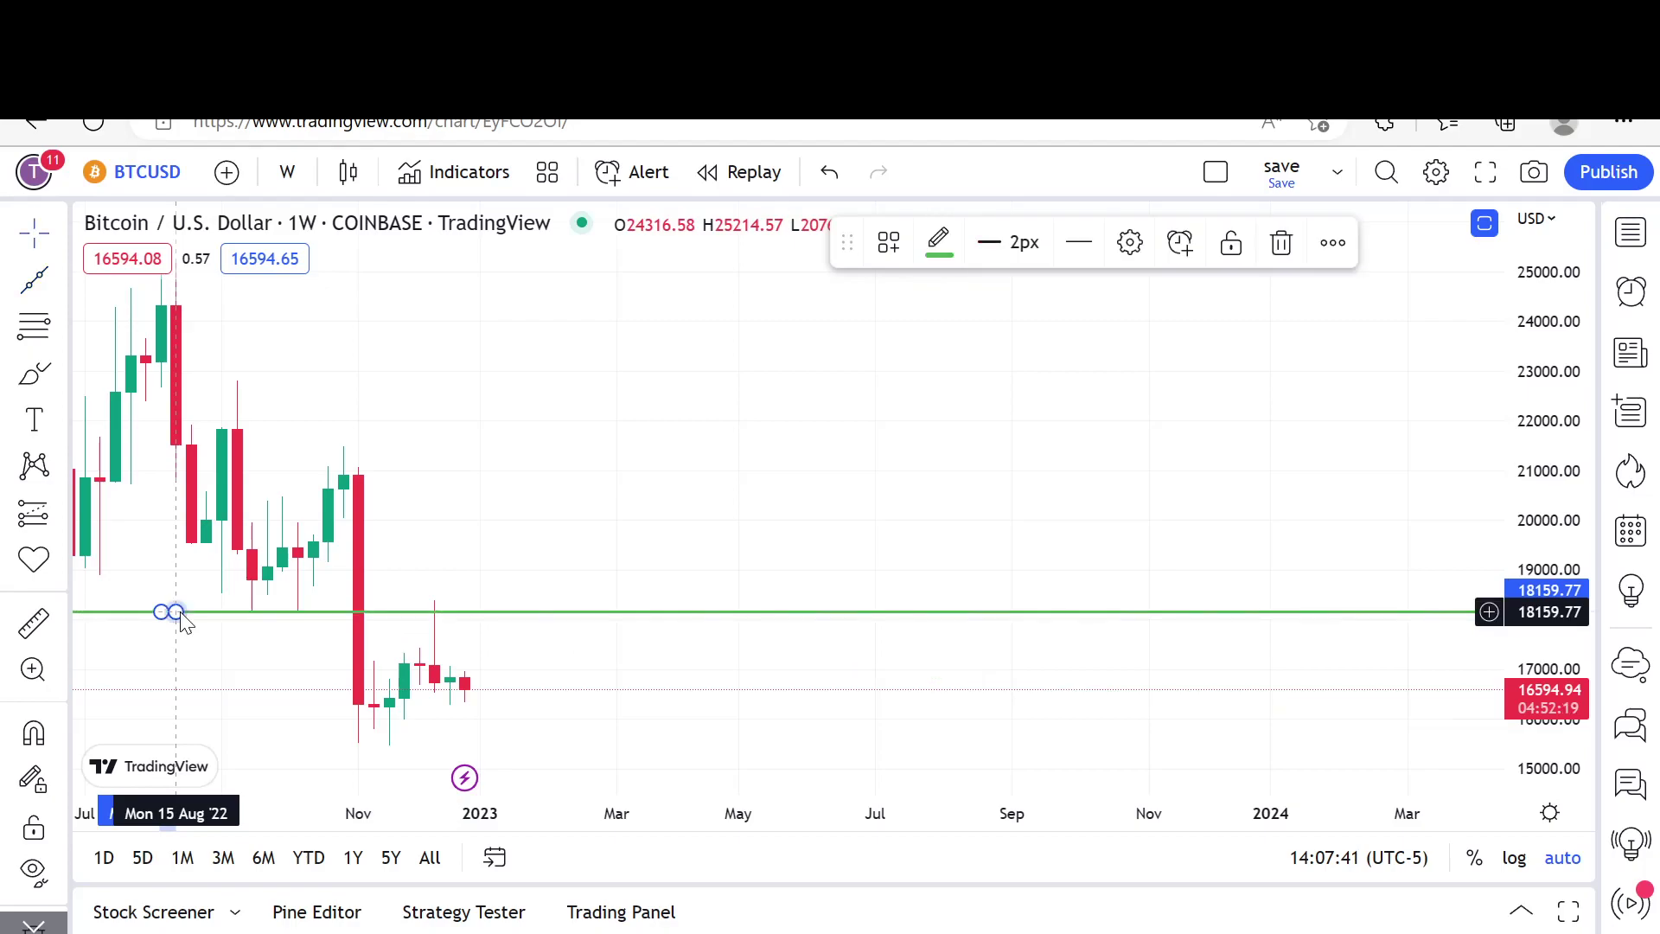
pyautogui.click(764, 474)
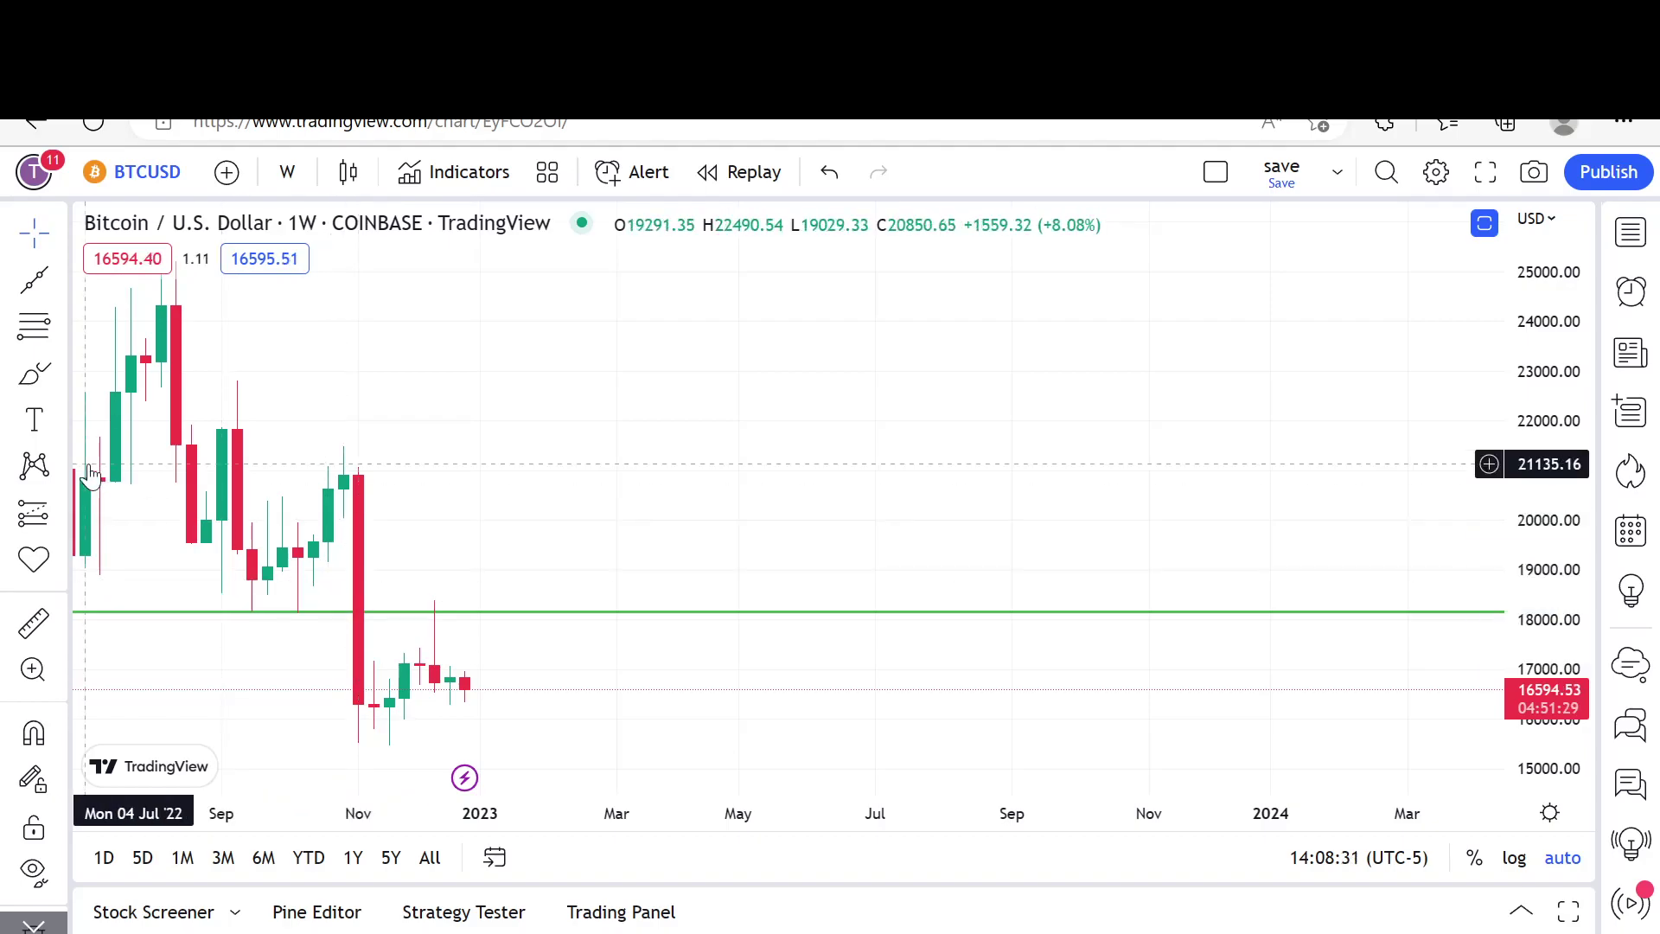
# Step: Draw a rectangle zone around the green line from about 20,000 down to 17,200, spanning late October 2022 to April 2023
pyautogui.click(59, 373)
pyautogui.click(130, 437)
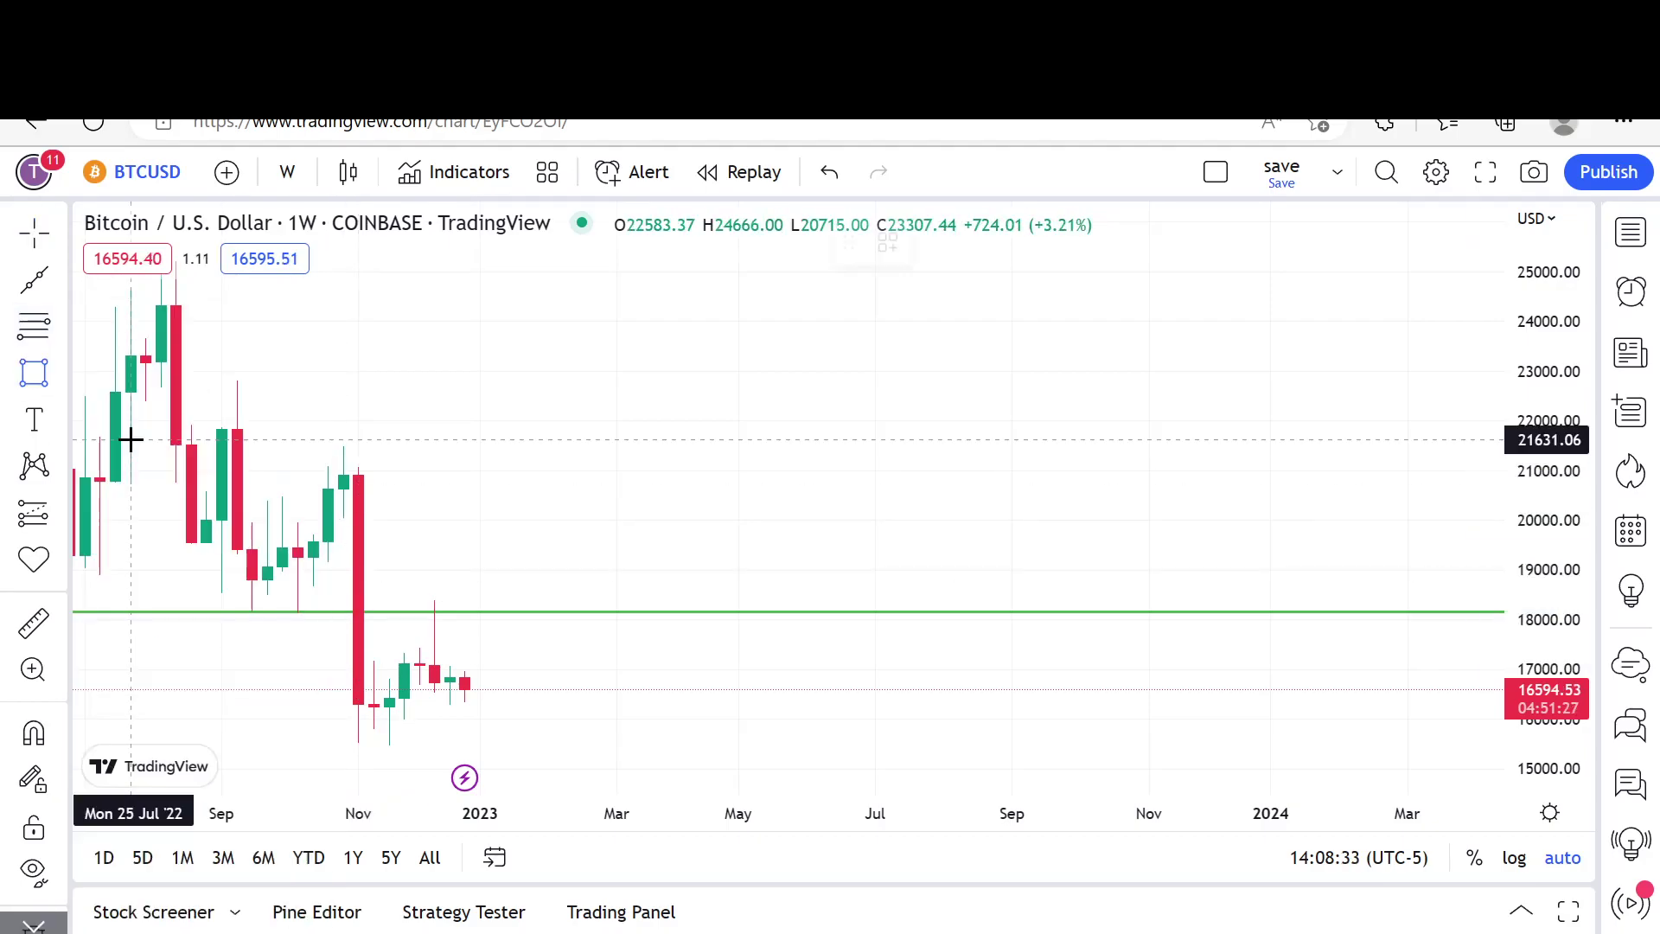
pyautogui.click(328, 517)
pyautogui.click(694, 661)
pyautogui.click(482, 435)
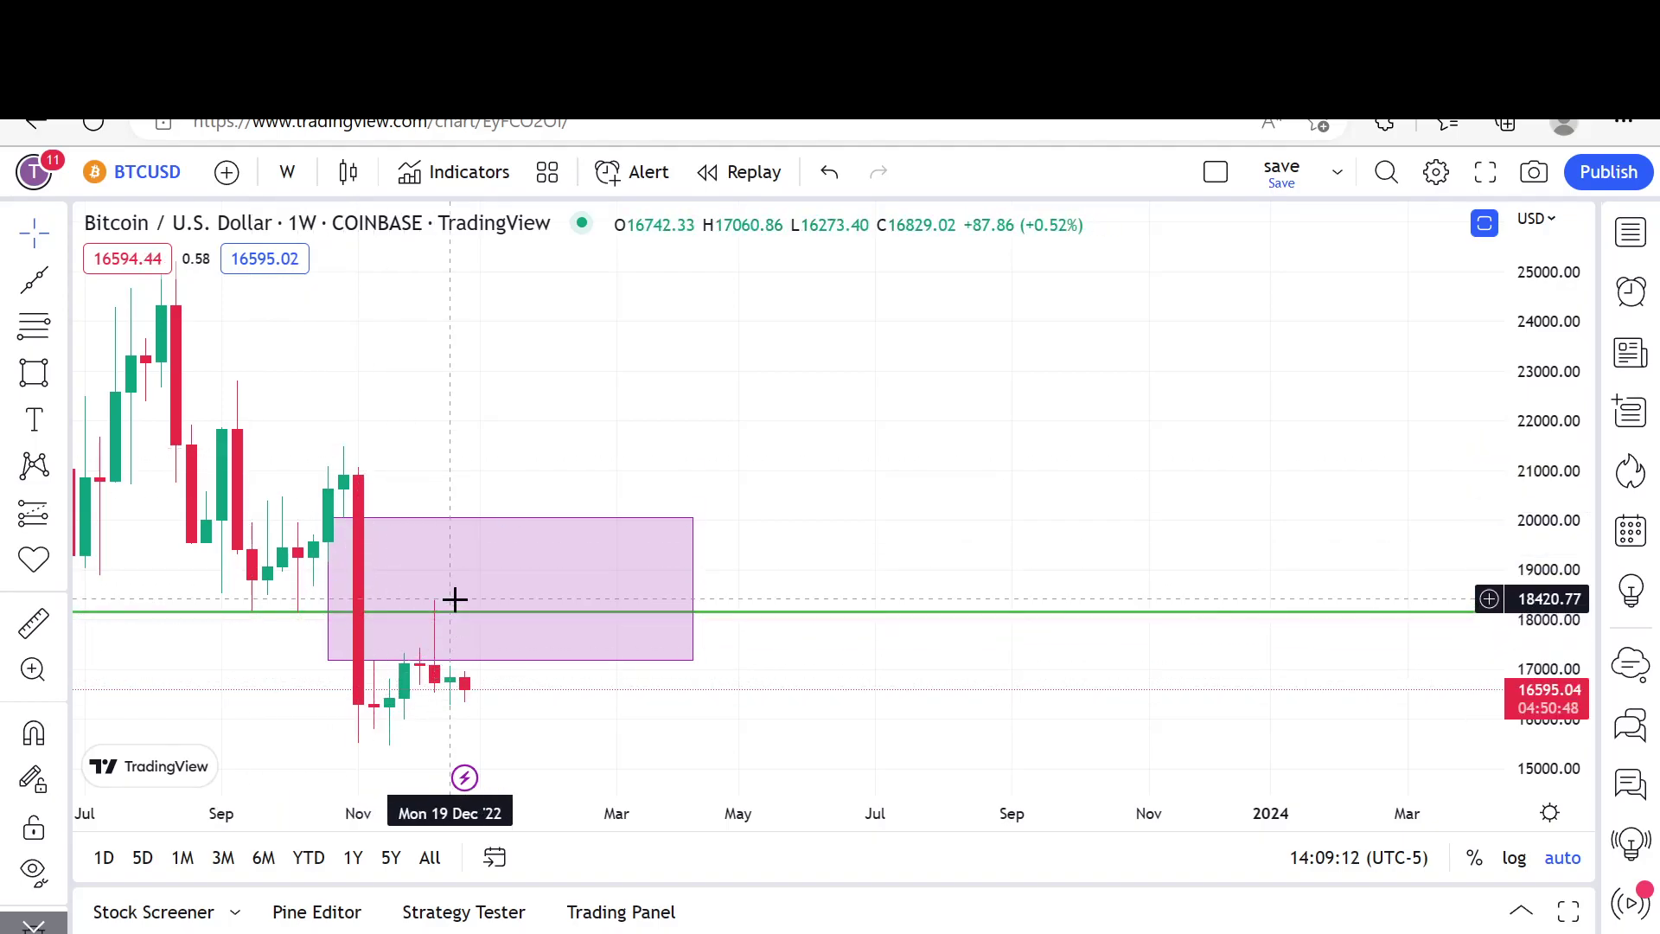
# Step: Examine how the recent weekly candles behave around the green line and the rectangle zone
pyautogui.hscroll(-3, 452, 597)
pyautogui.hscroll(5, 474, 585)
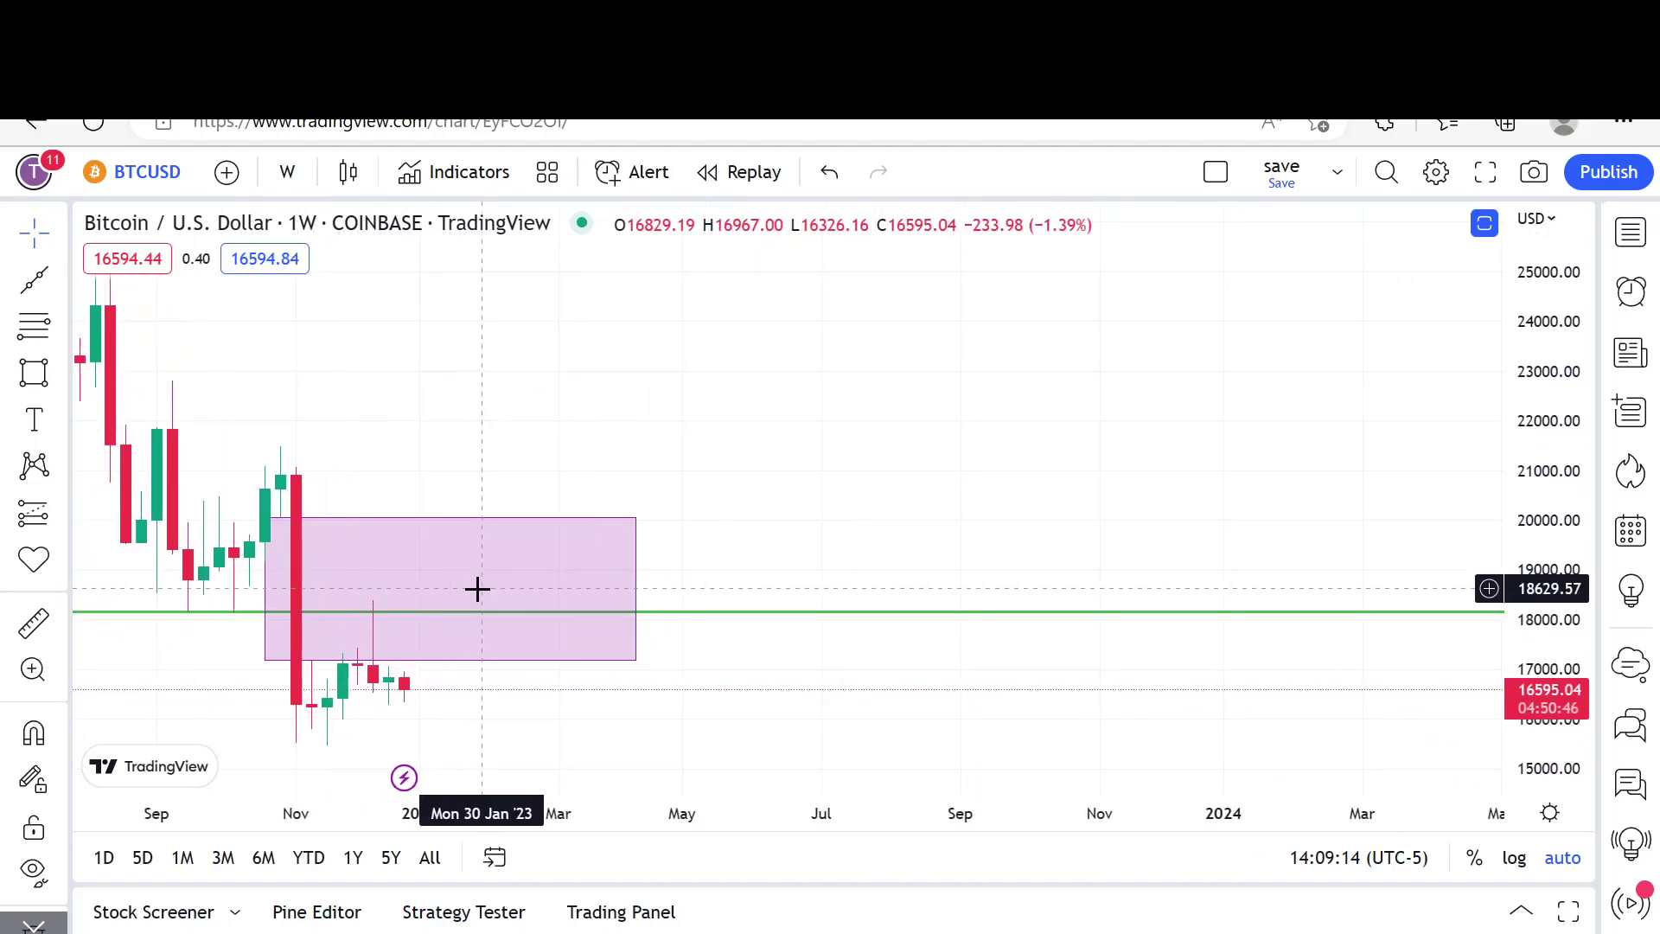
pyautogui.hscroll(-2, 428, 625)
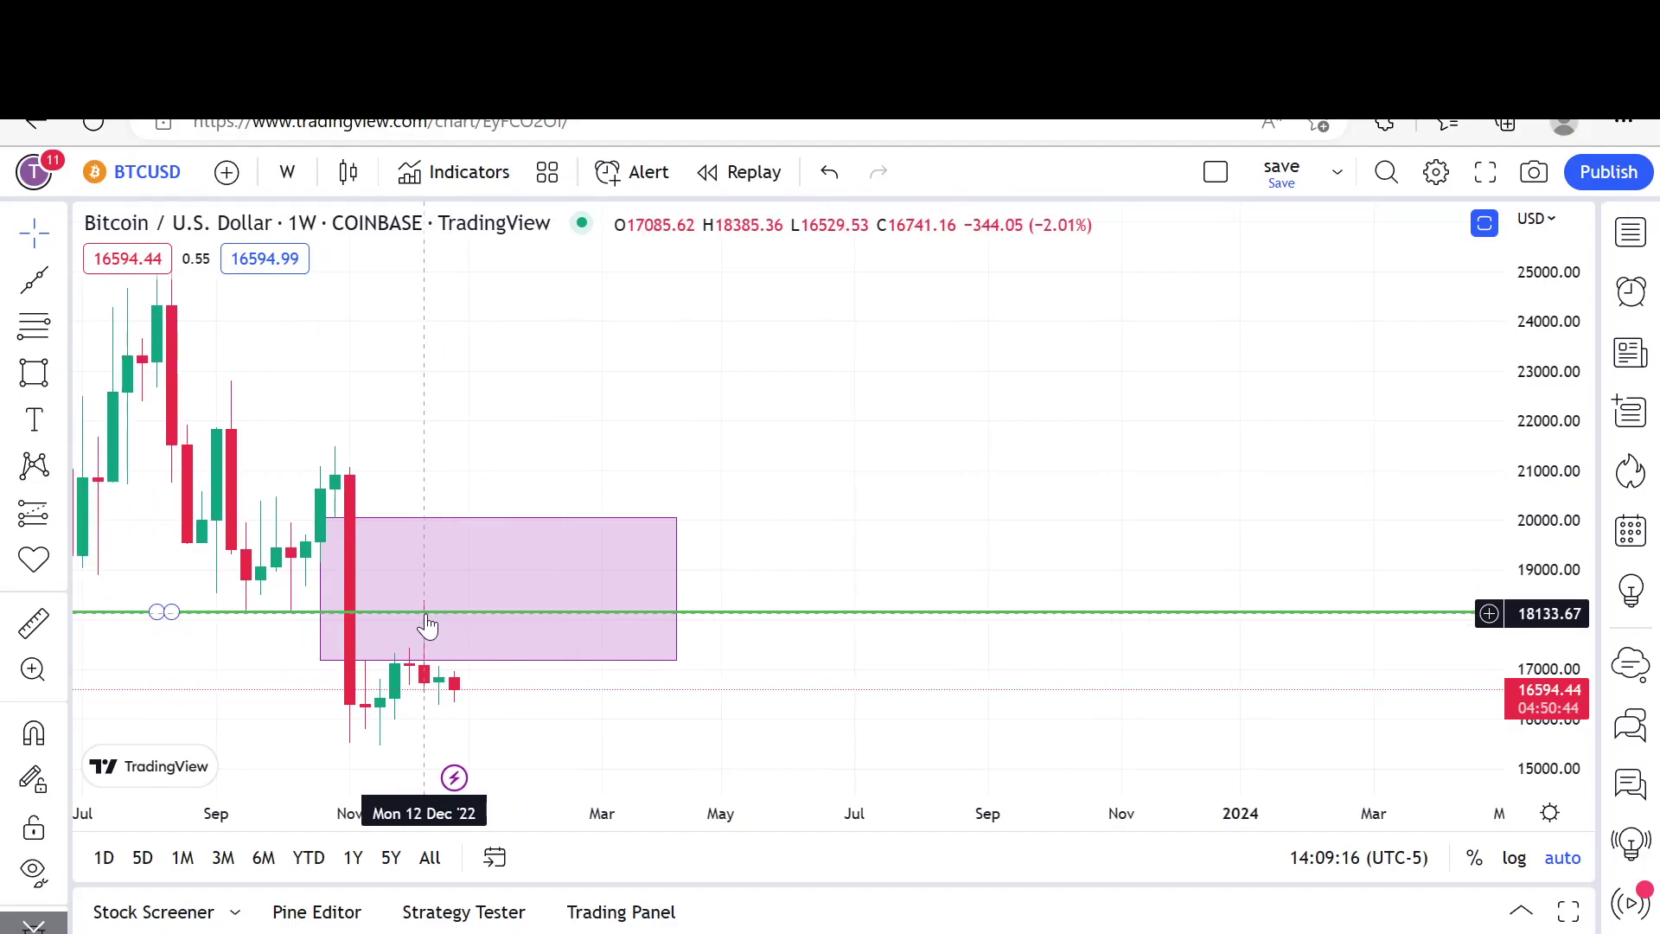
pyautogui.hscroll(-2, 428, 622)
pyautogui.hscroll(1, 429, 623)
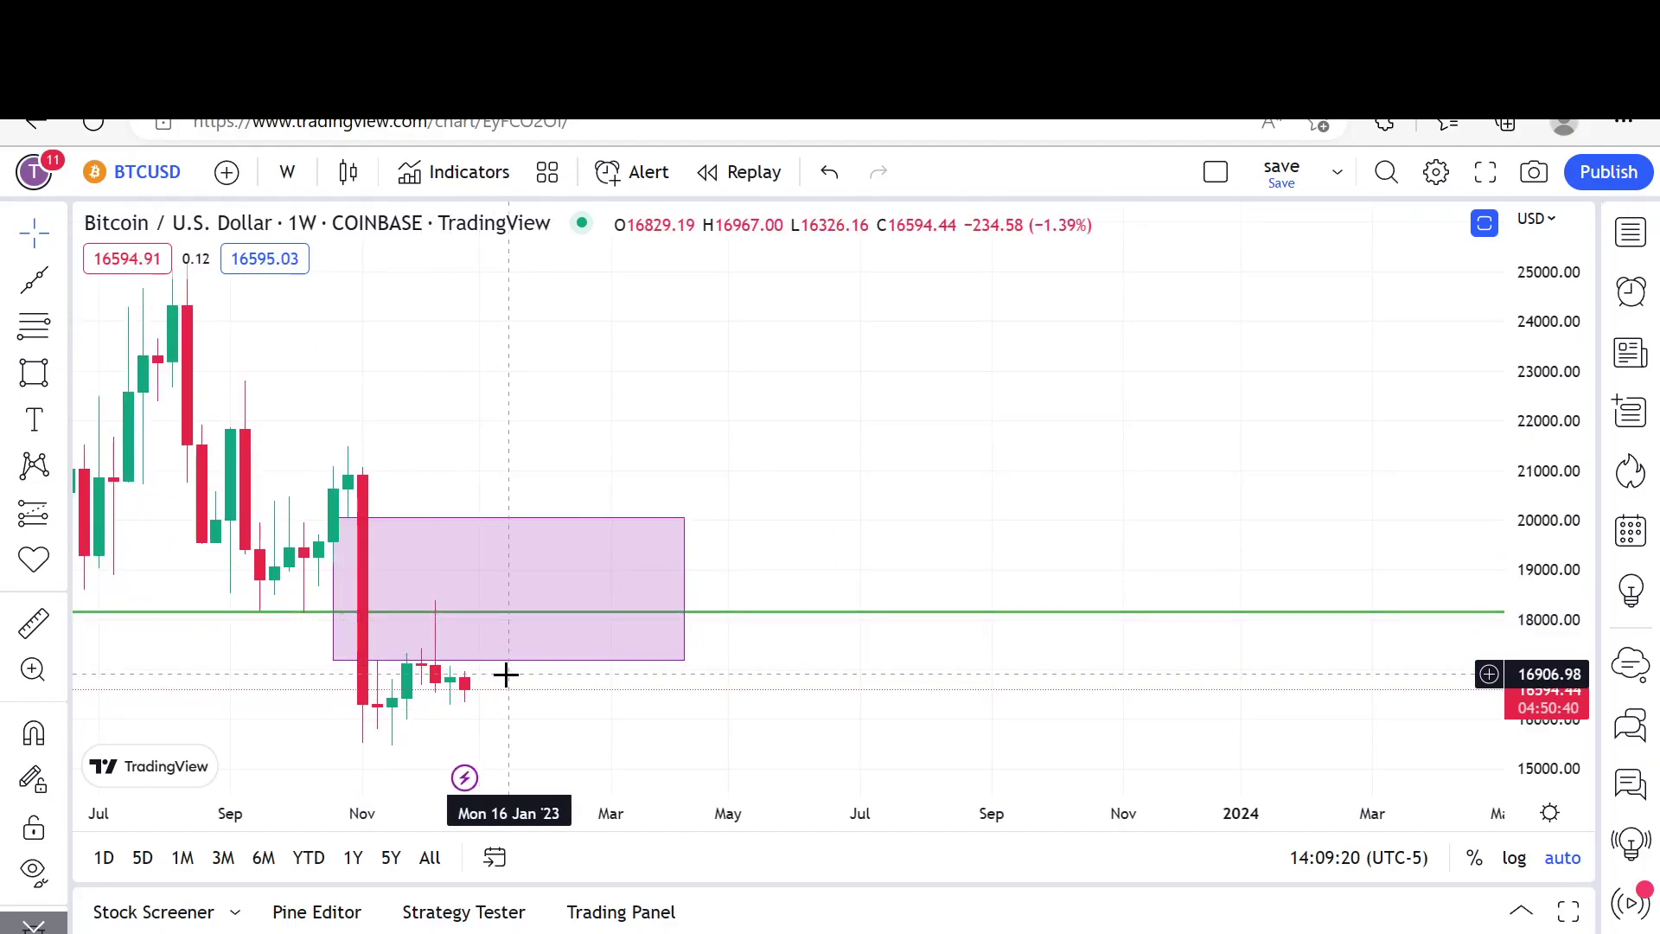
pyautogui.hscroll(-1, 506, 675)
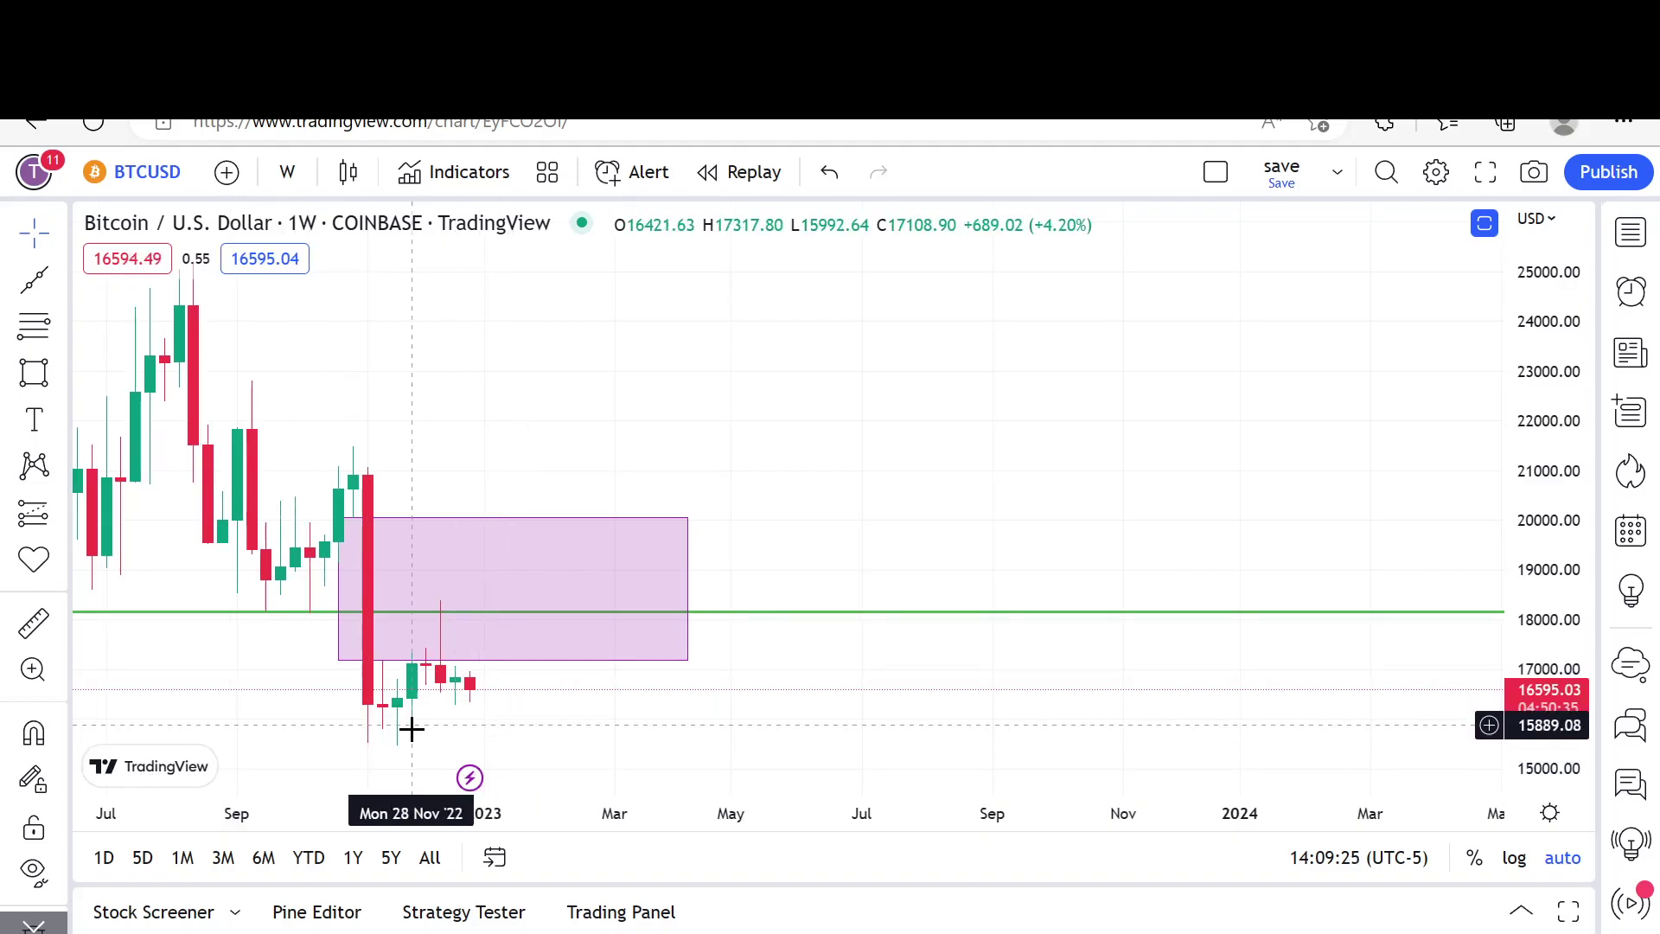
pyautogui.hscroll(-2, 412, 731)
pyautogui.hscroll(3, 411, 731)
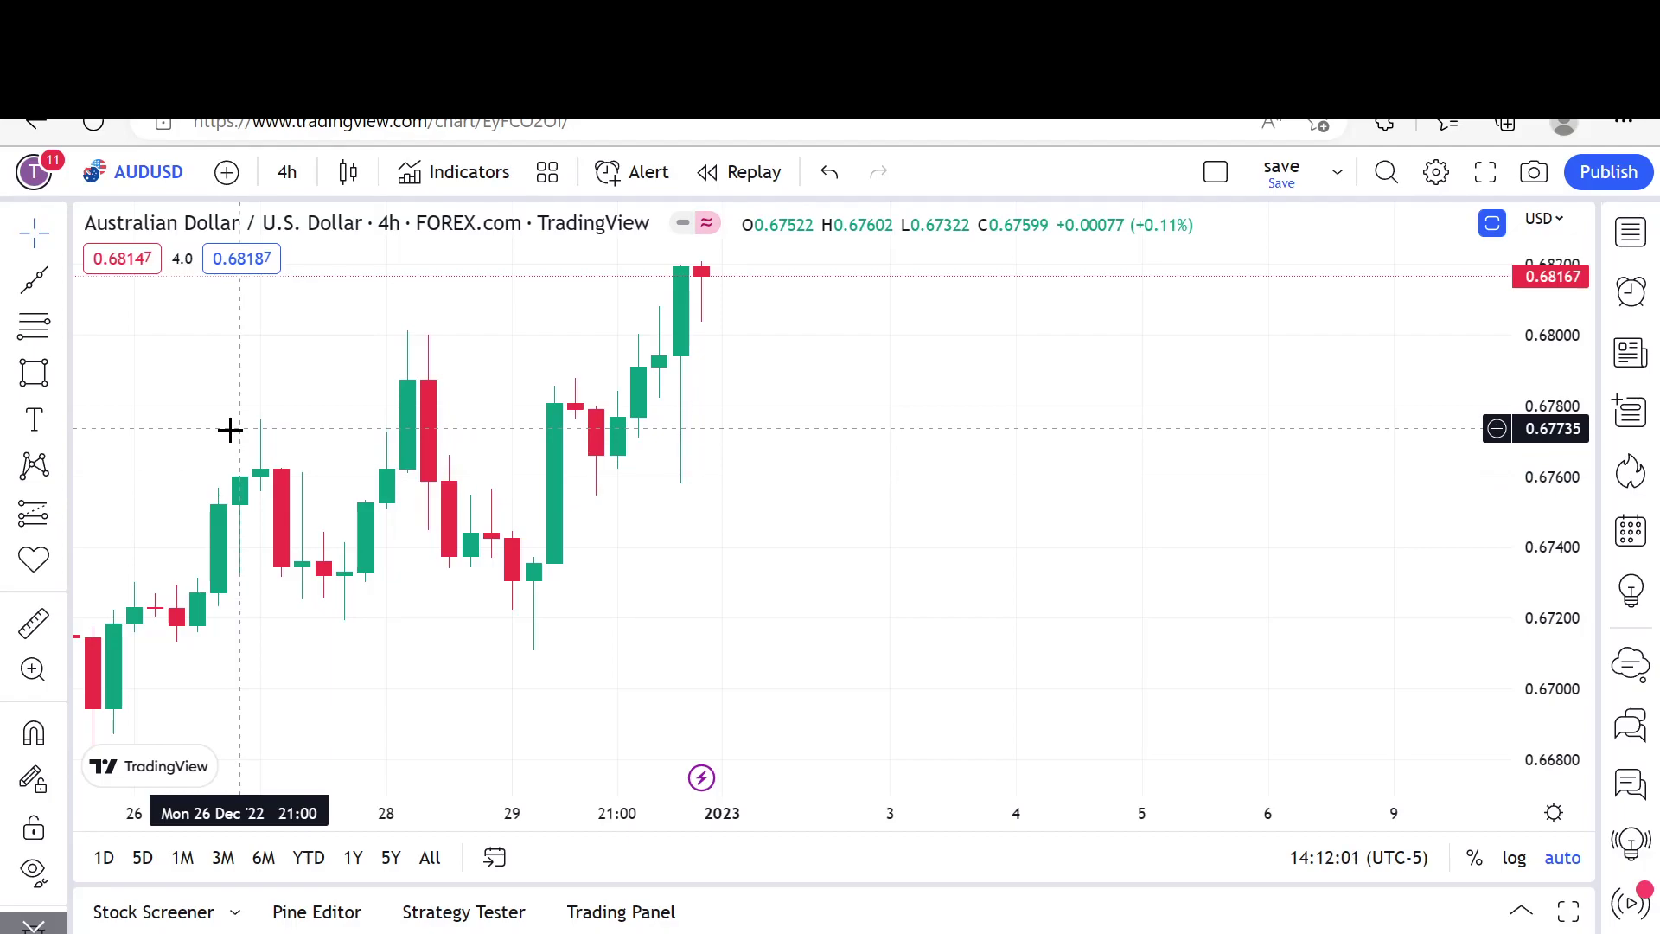
# Step: Draw a horizontal extended line at 0.67193 on the 4-hour AUDUSD chart and colour it orange
pyautogui.click(30, 284)
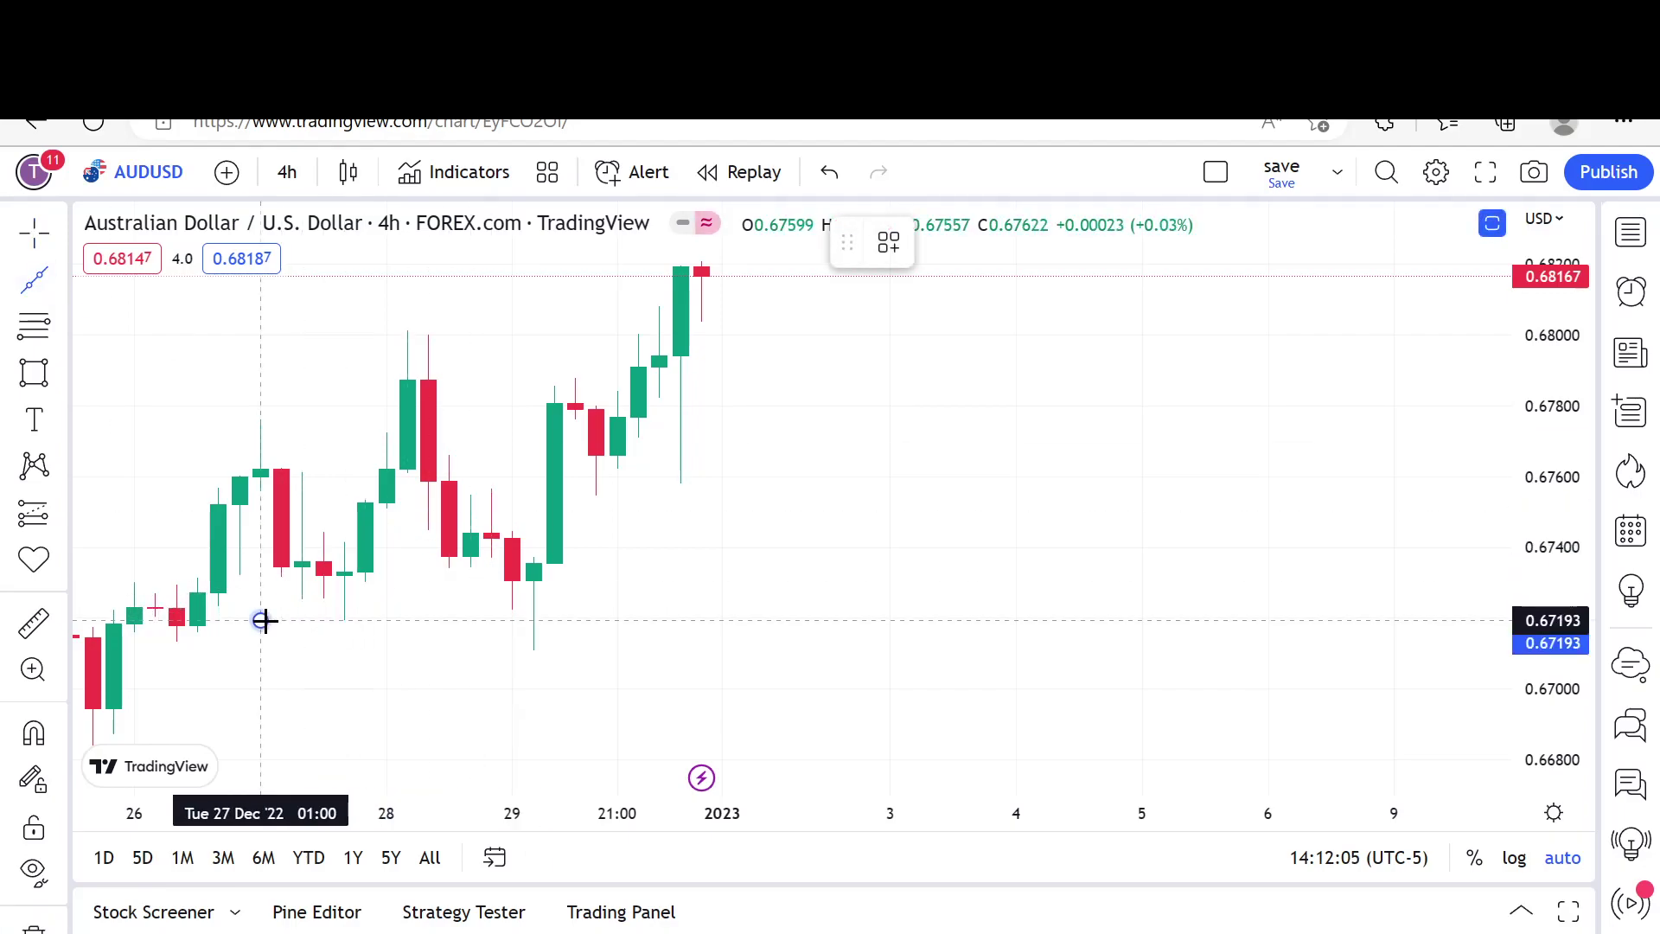
pyautogui.moveTo(260, 620); pyautogui.dragTo(281, 620)
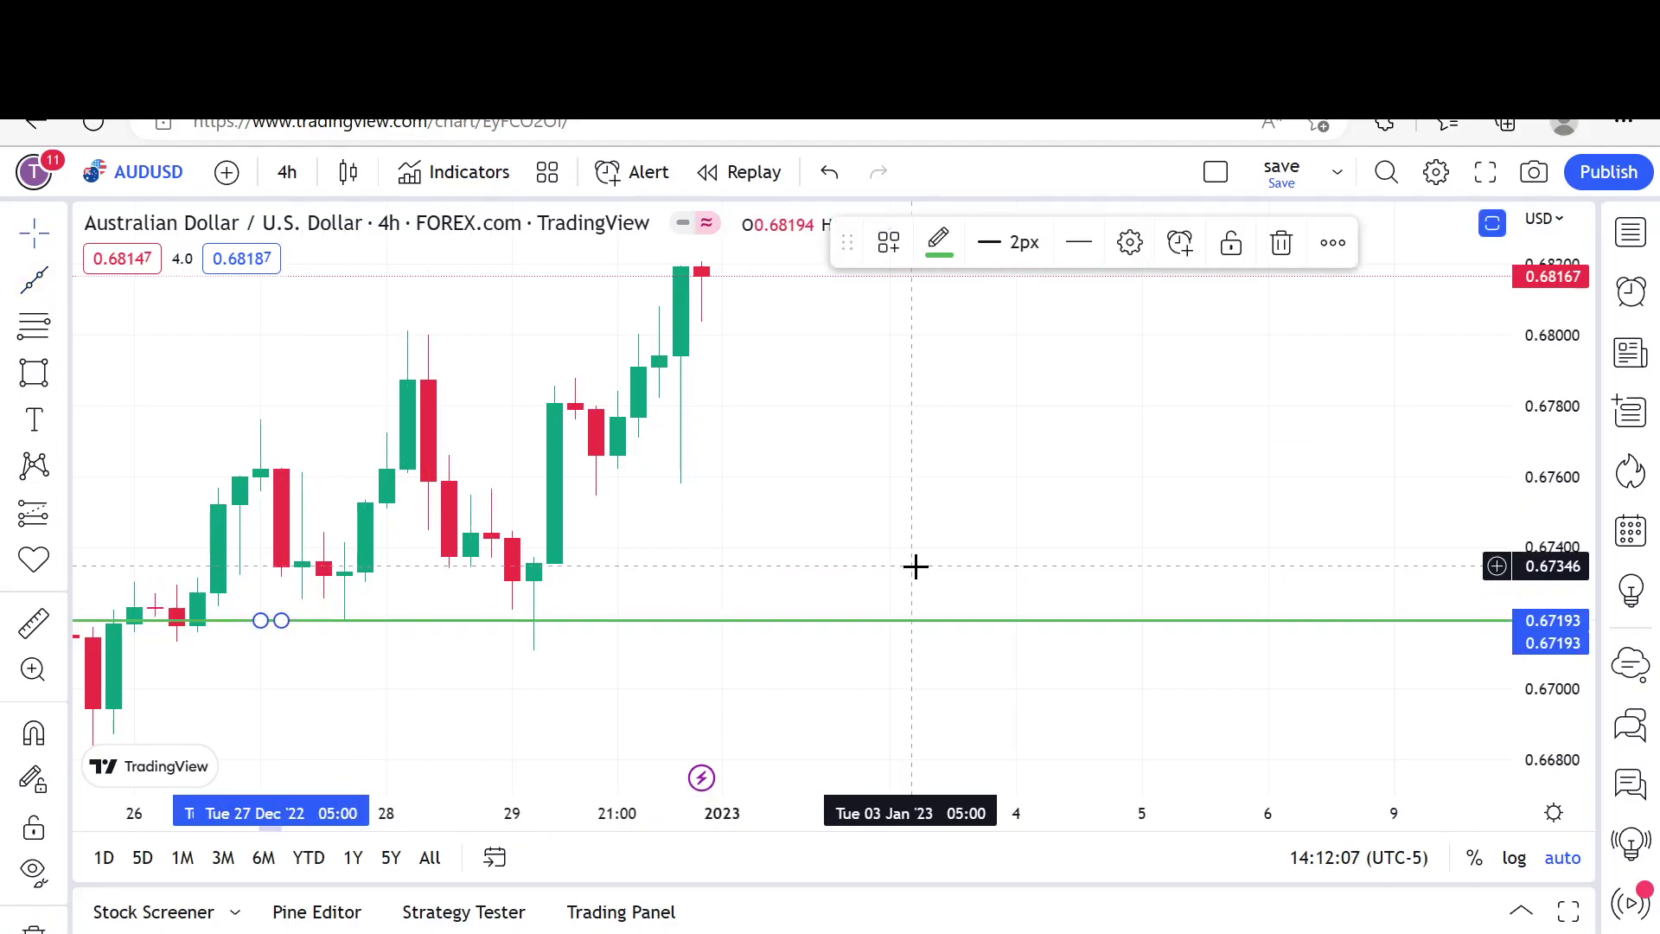
pyautogui.click(962, 334)
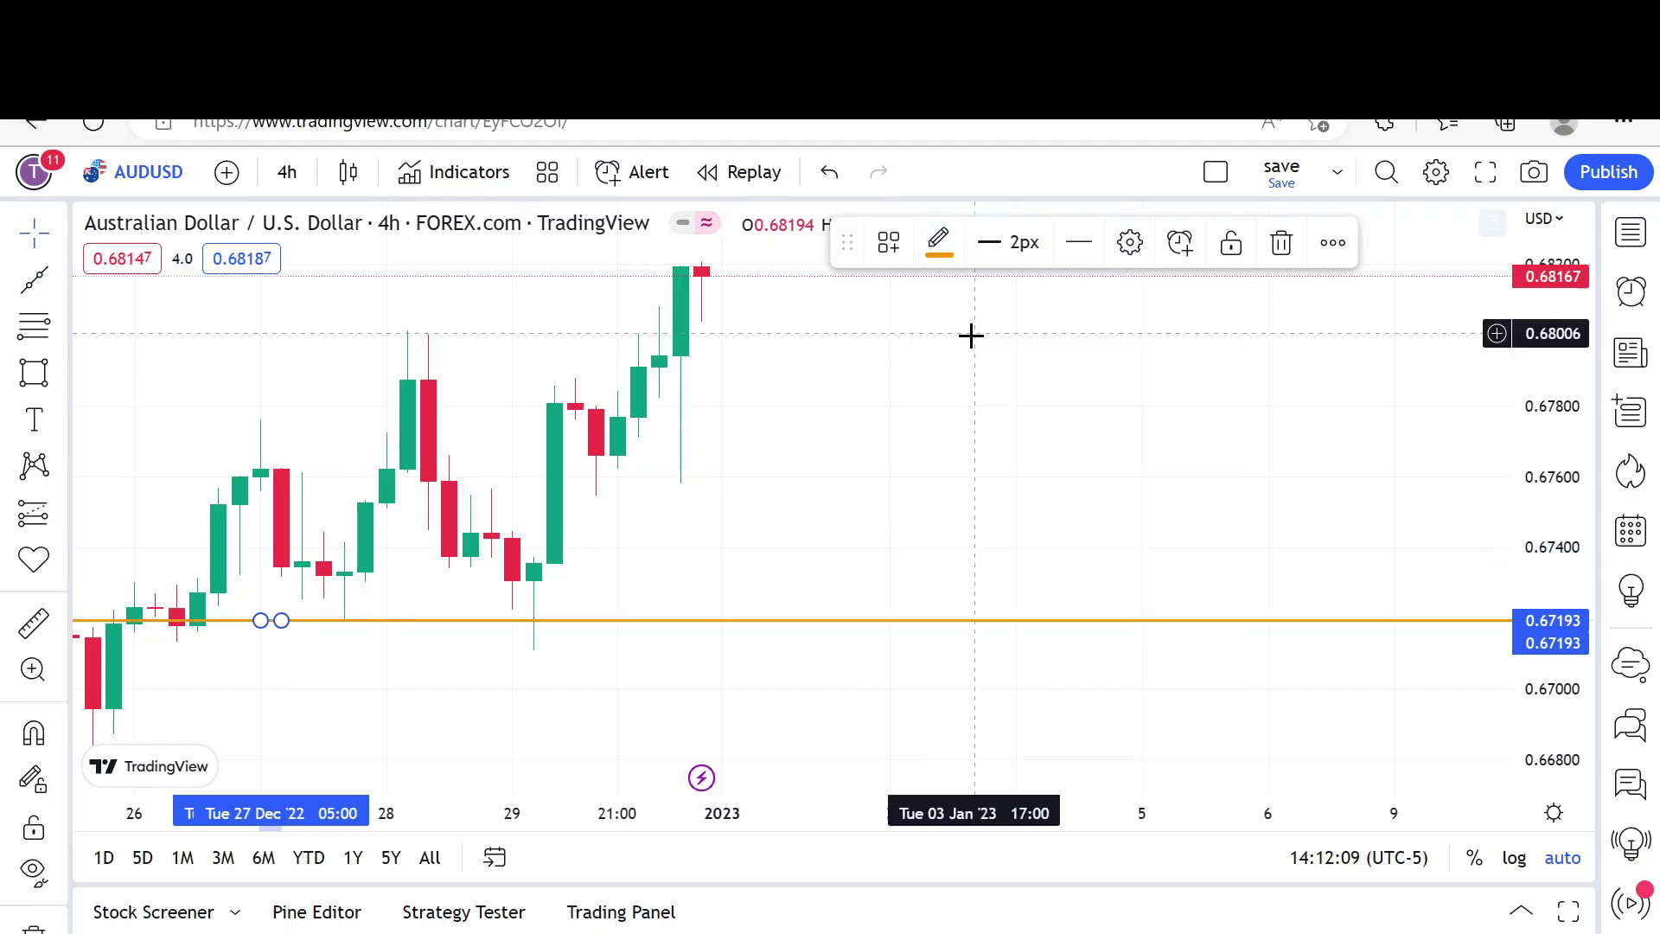
pyautogui.click(843, 409)
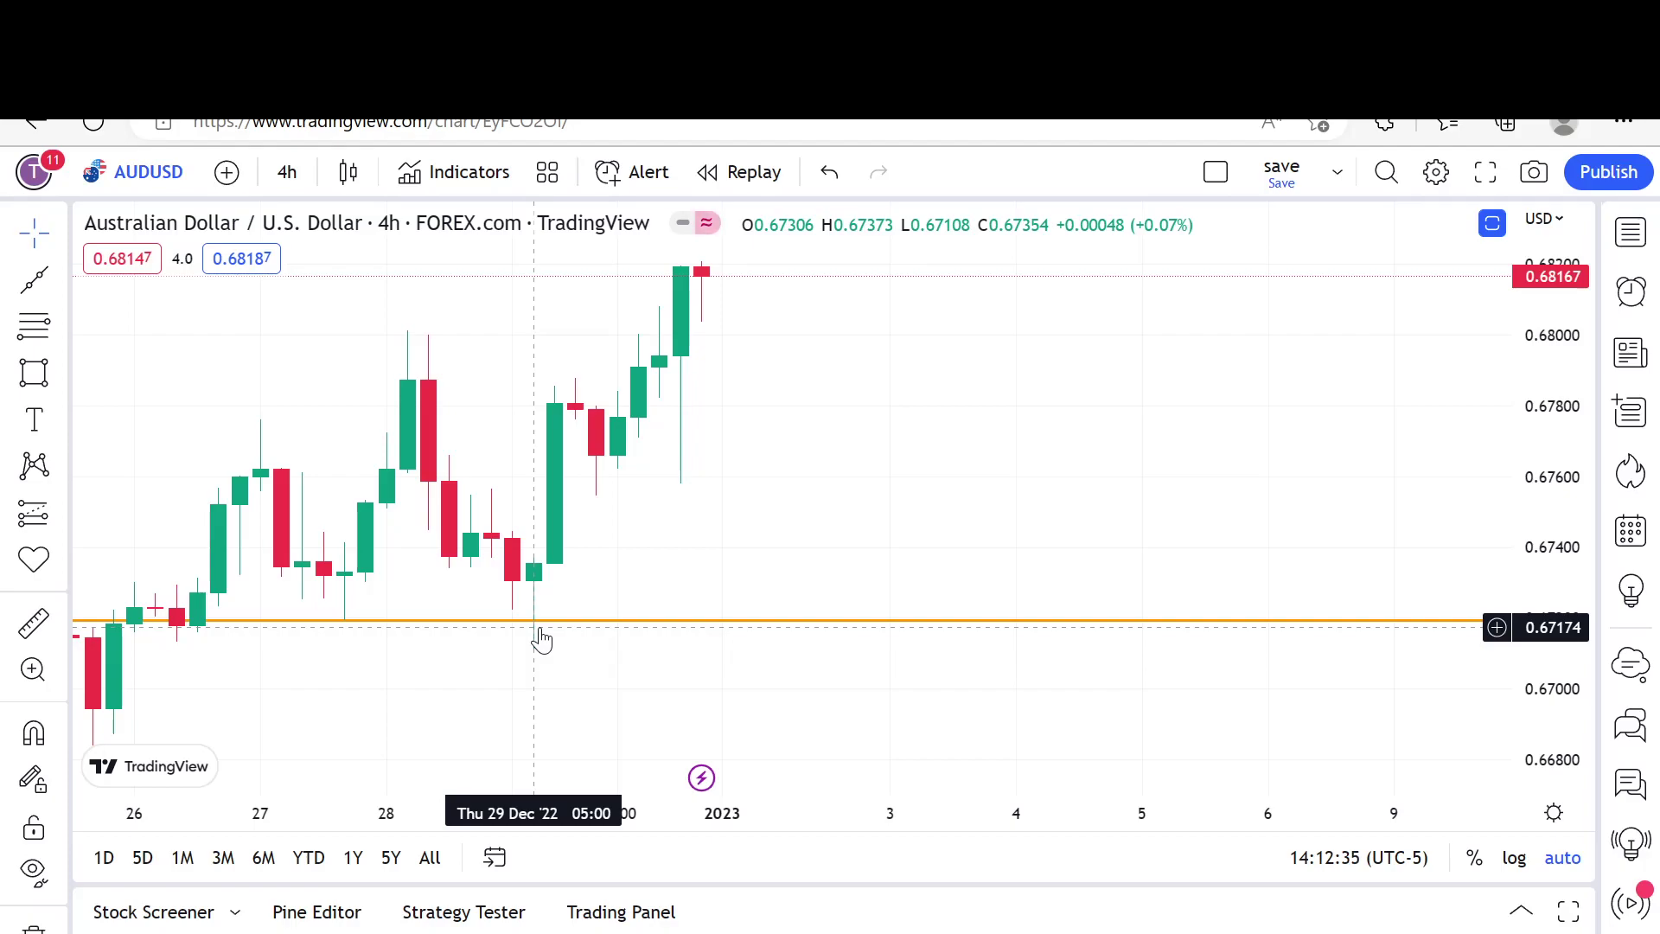
# Step: Switch the AUDUSD chart to the 5-minute interval
pyautogui.click(299, 174)
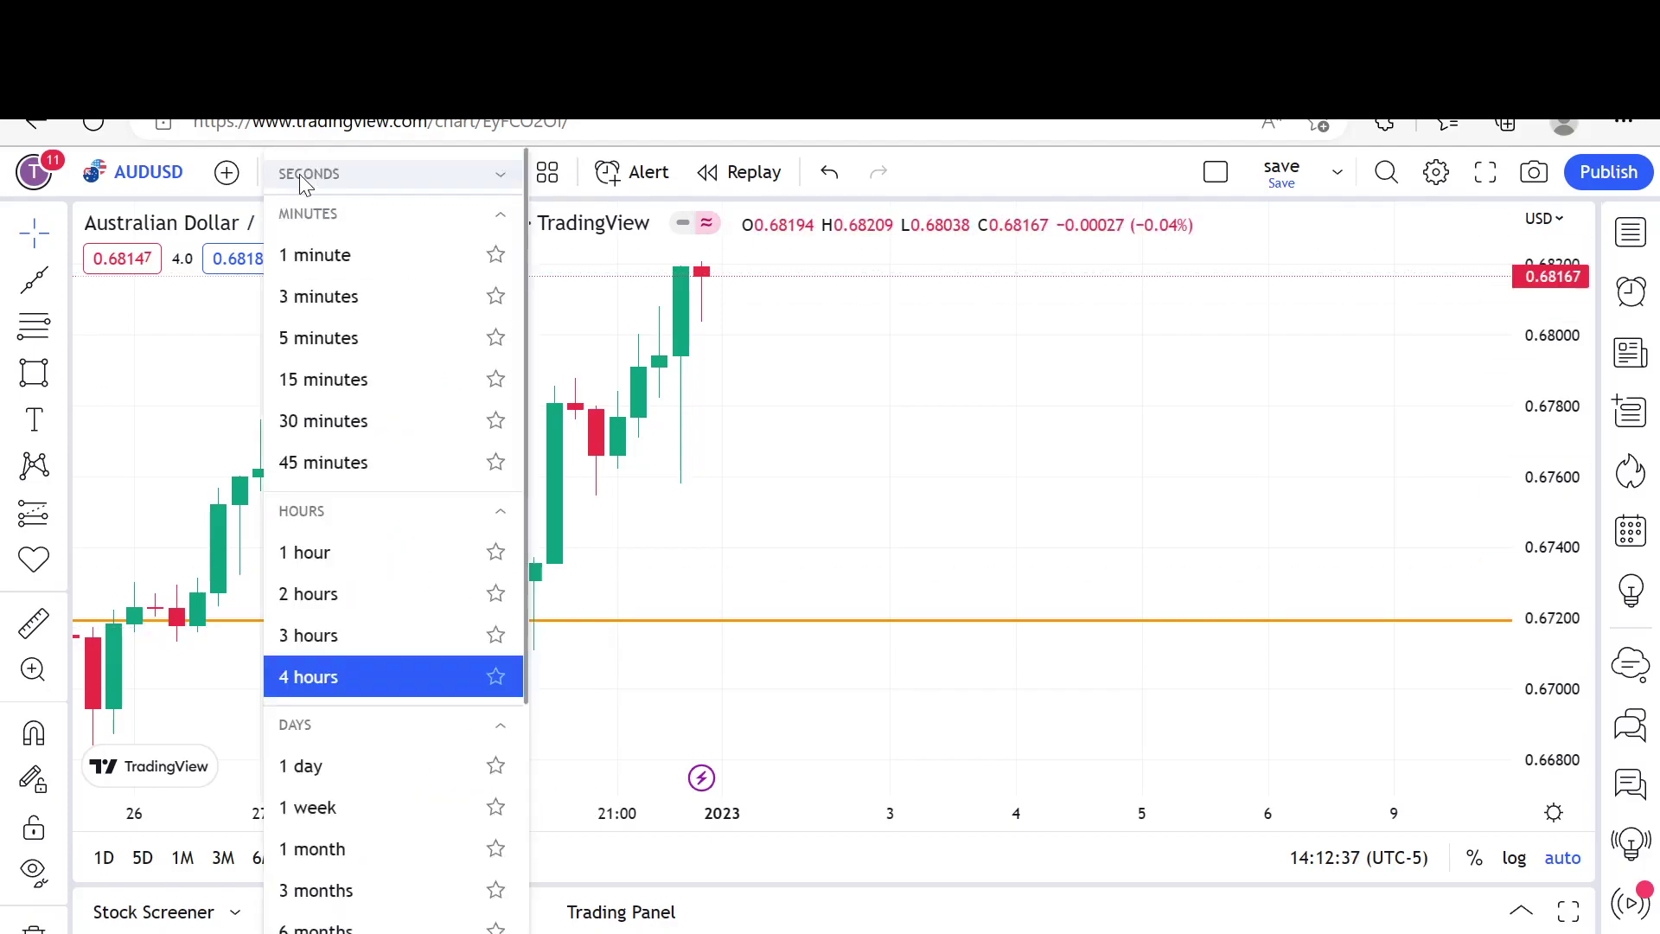
pyautogui.click(355, 343)
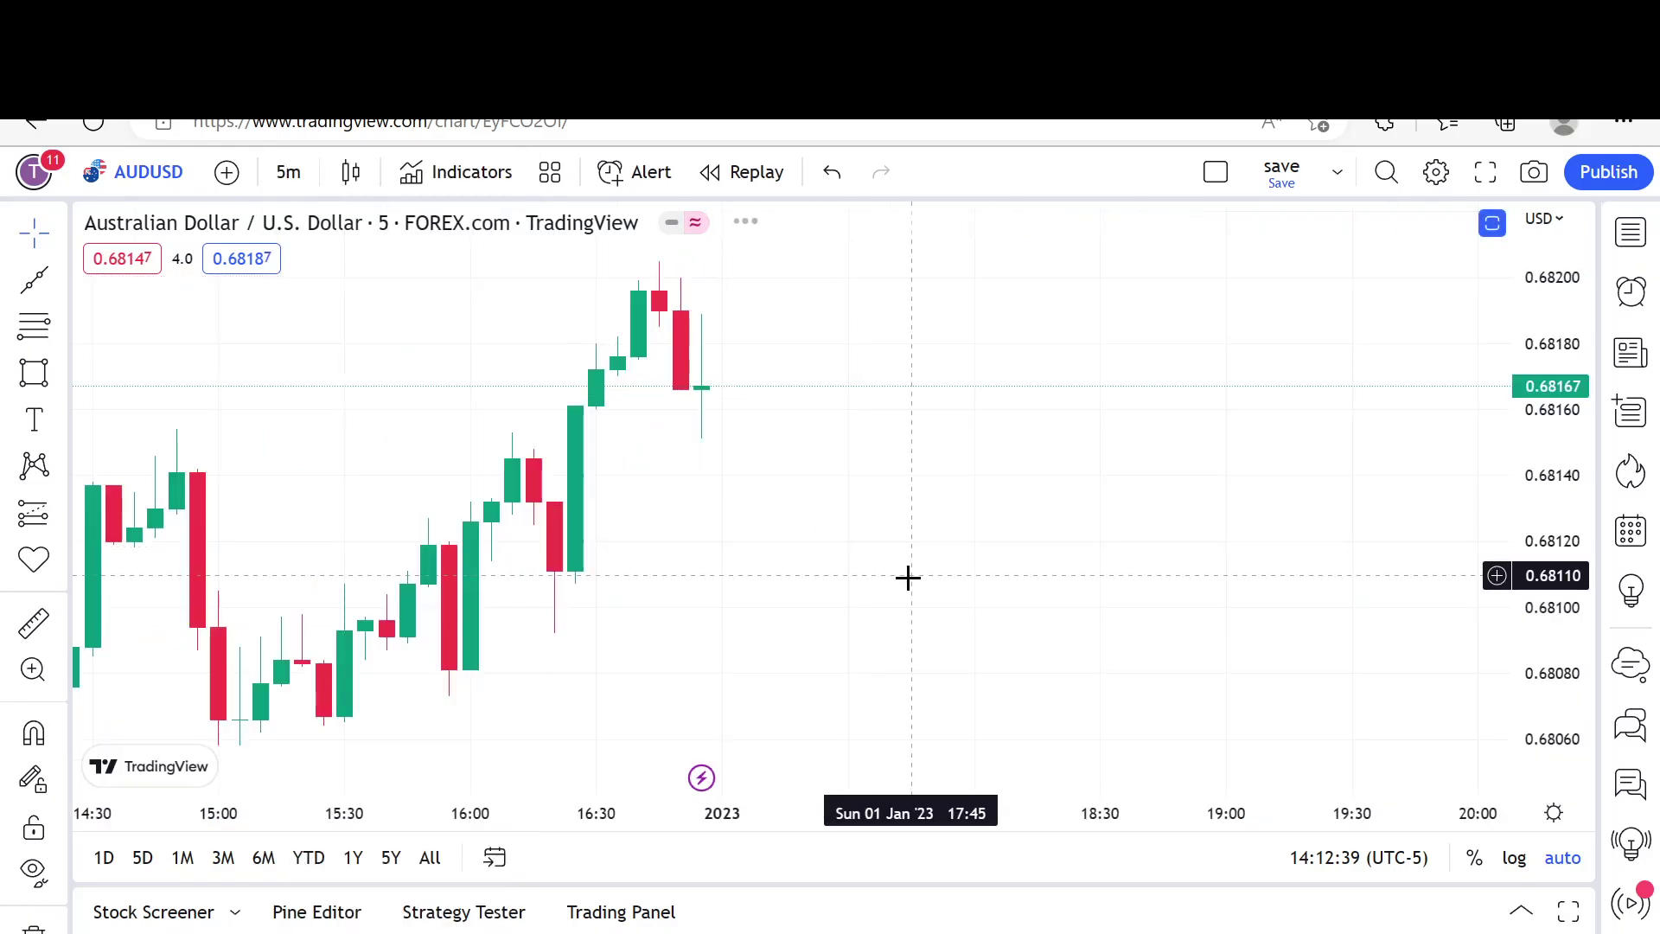
pyautogui.scroll(-6, 908, 578)
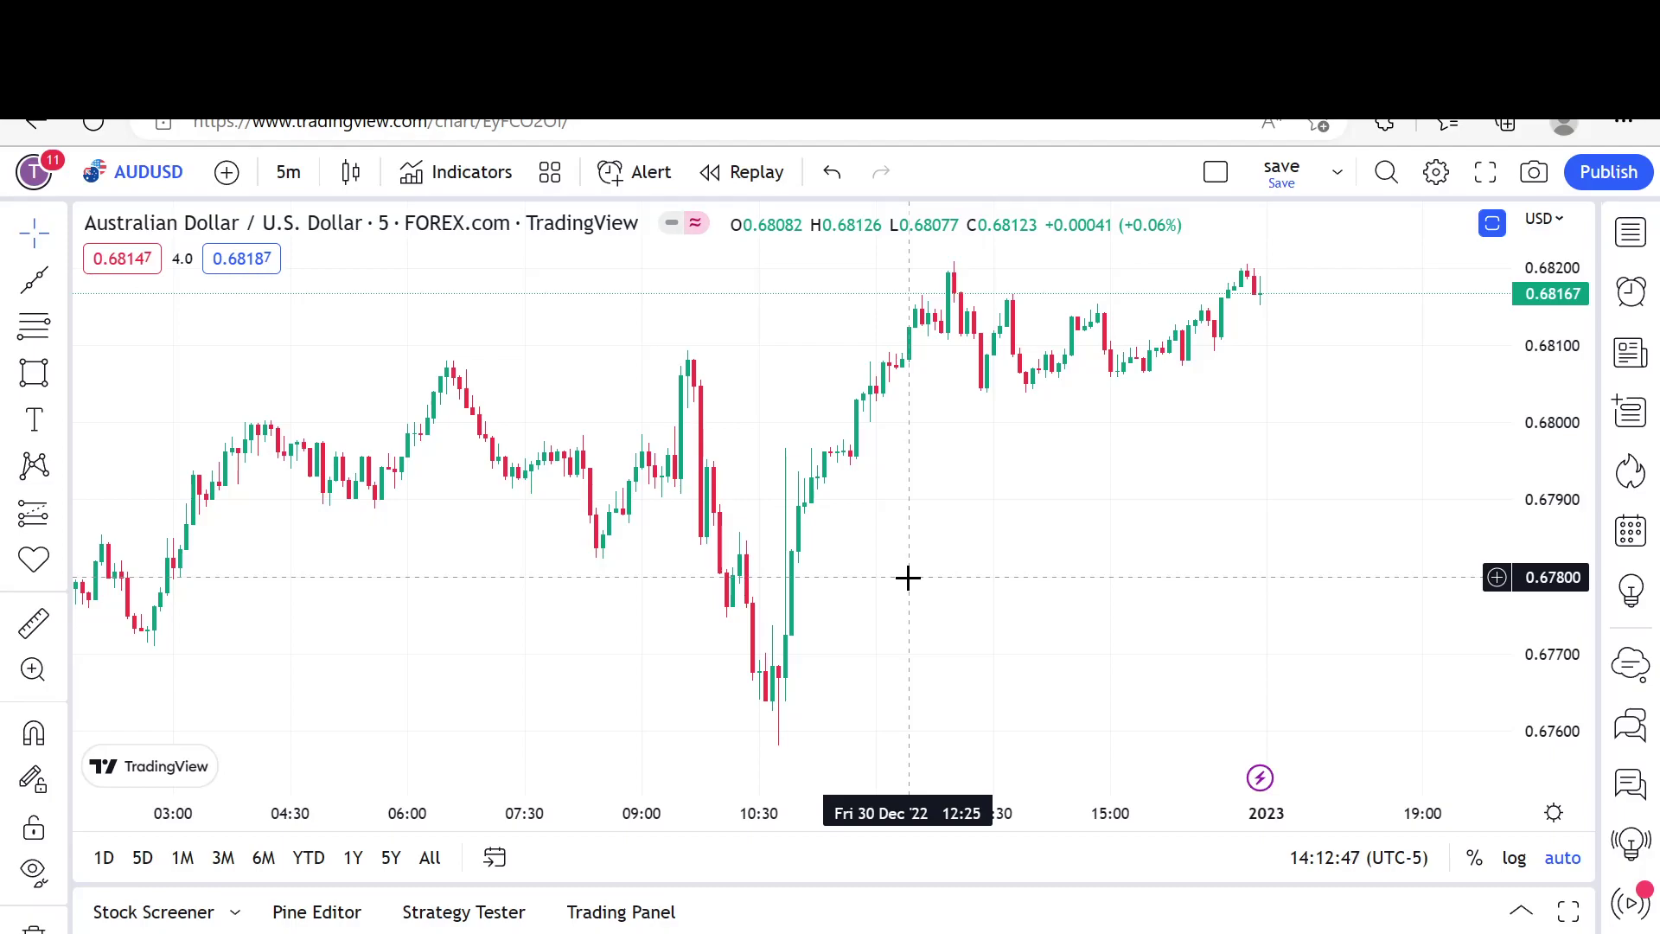
pyautogui.scroll(-5, 908, 578)
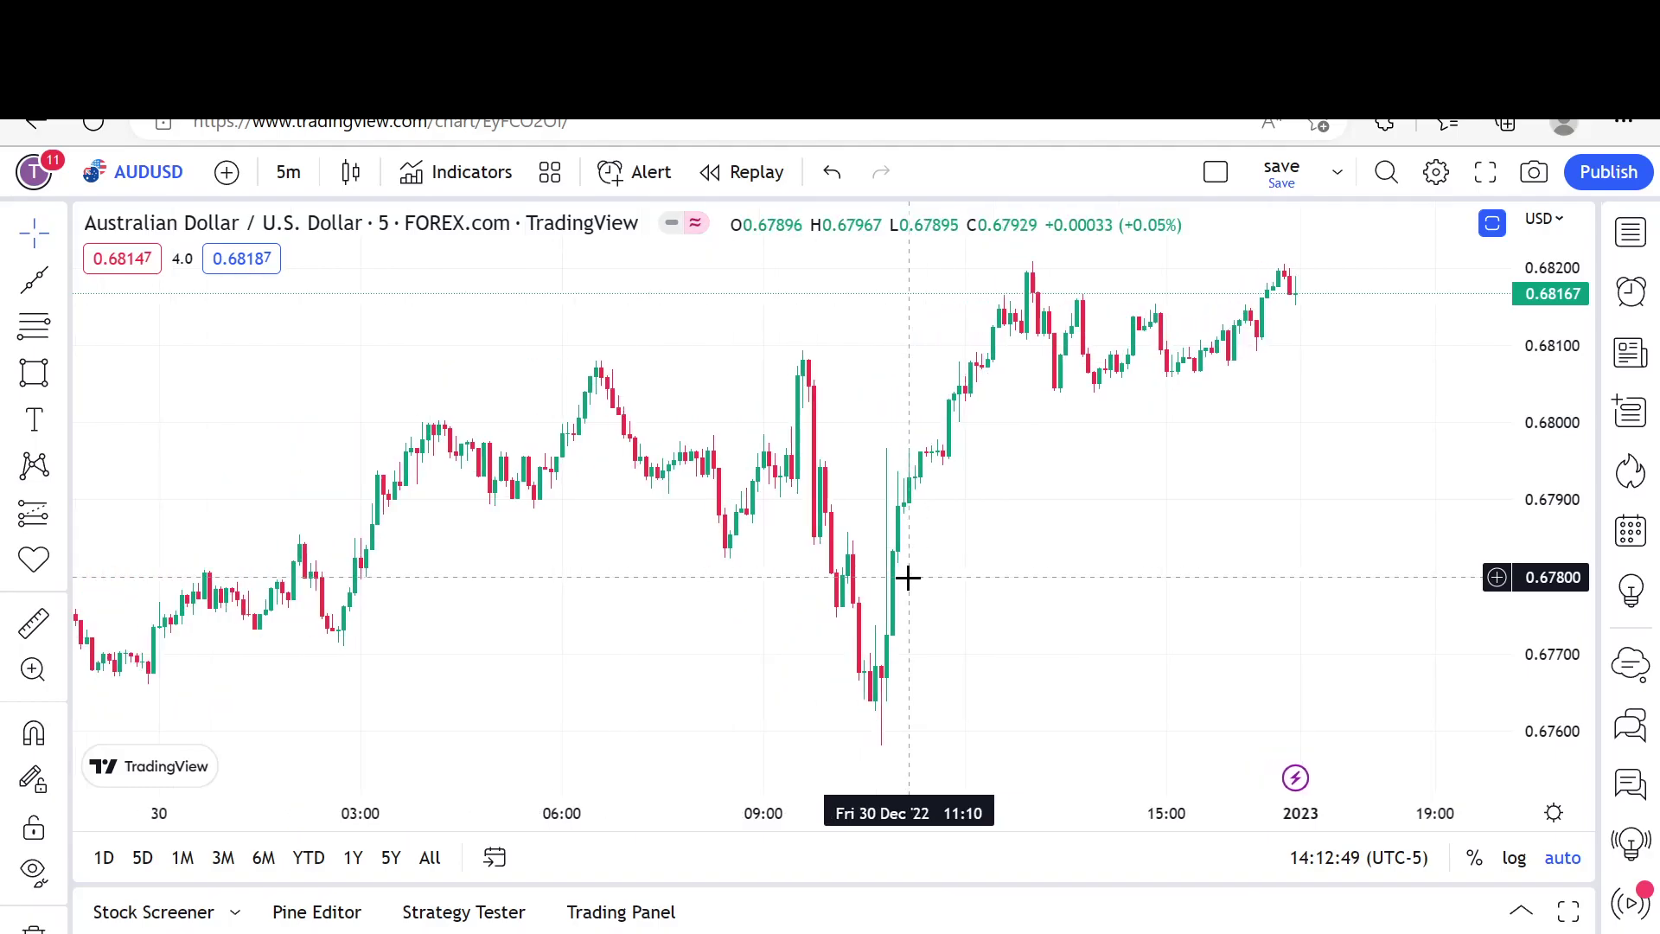
pyautogui.scroll(-5, 908, 578)
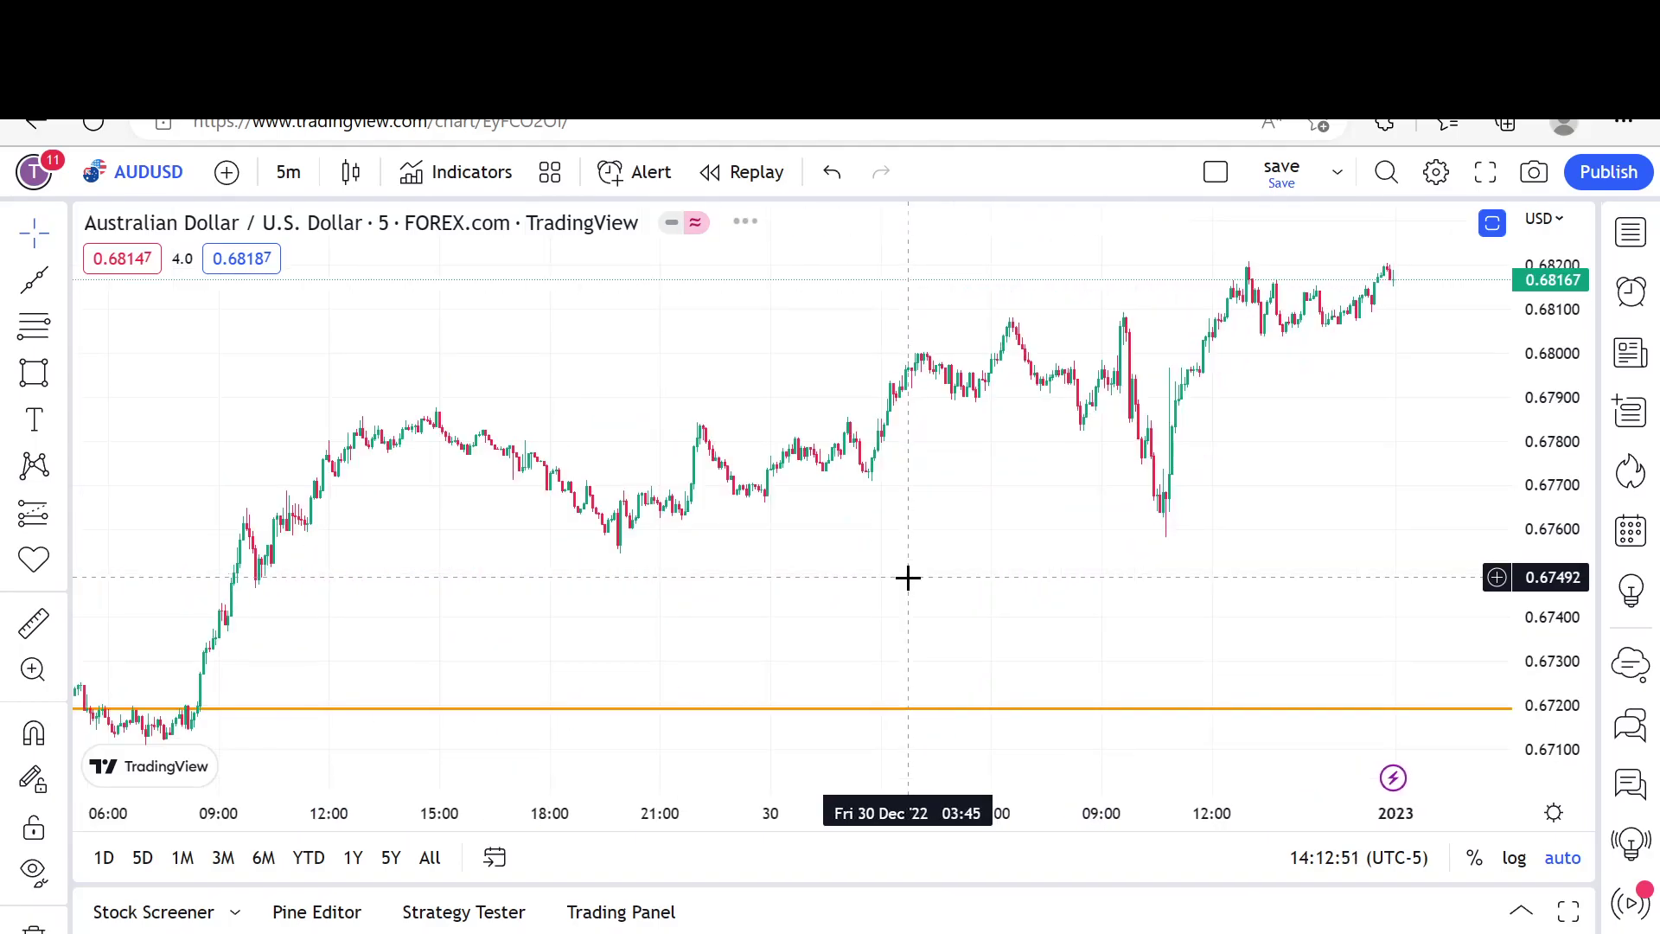
pyautogui.scroll(-3, 908, 578)
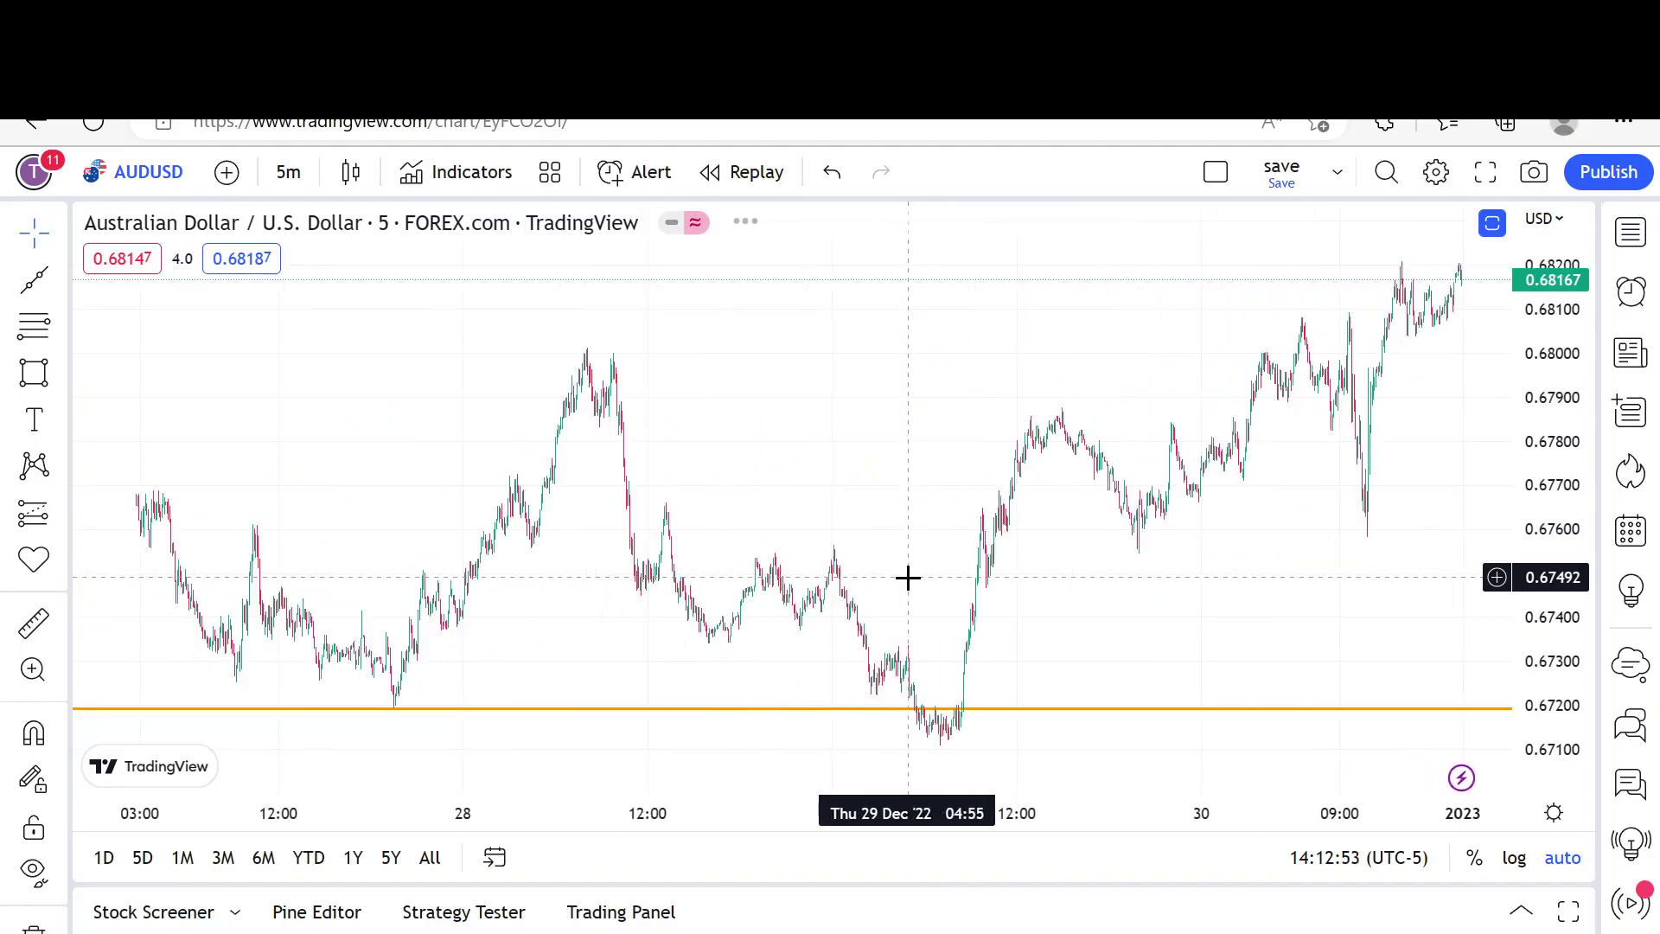
# Step: Examine the 5-minute price action around the orange line on 29 December 2022 and the swings leading up to it
pyautogui.hscroll(-4, 908, 578)
pyautogui.scroll(4, 908, 578)
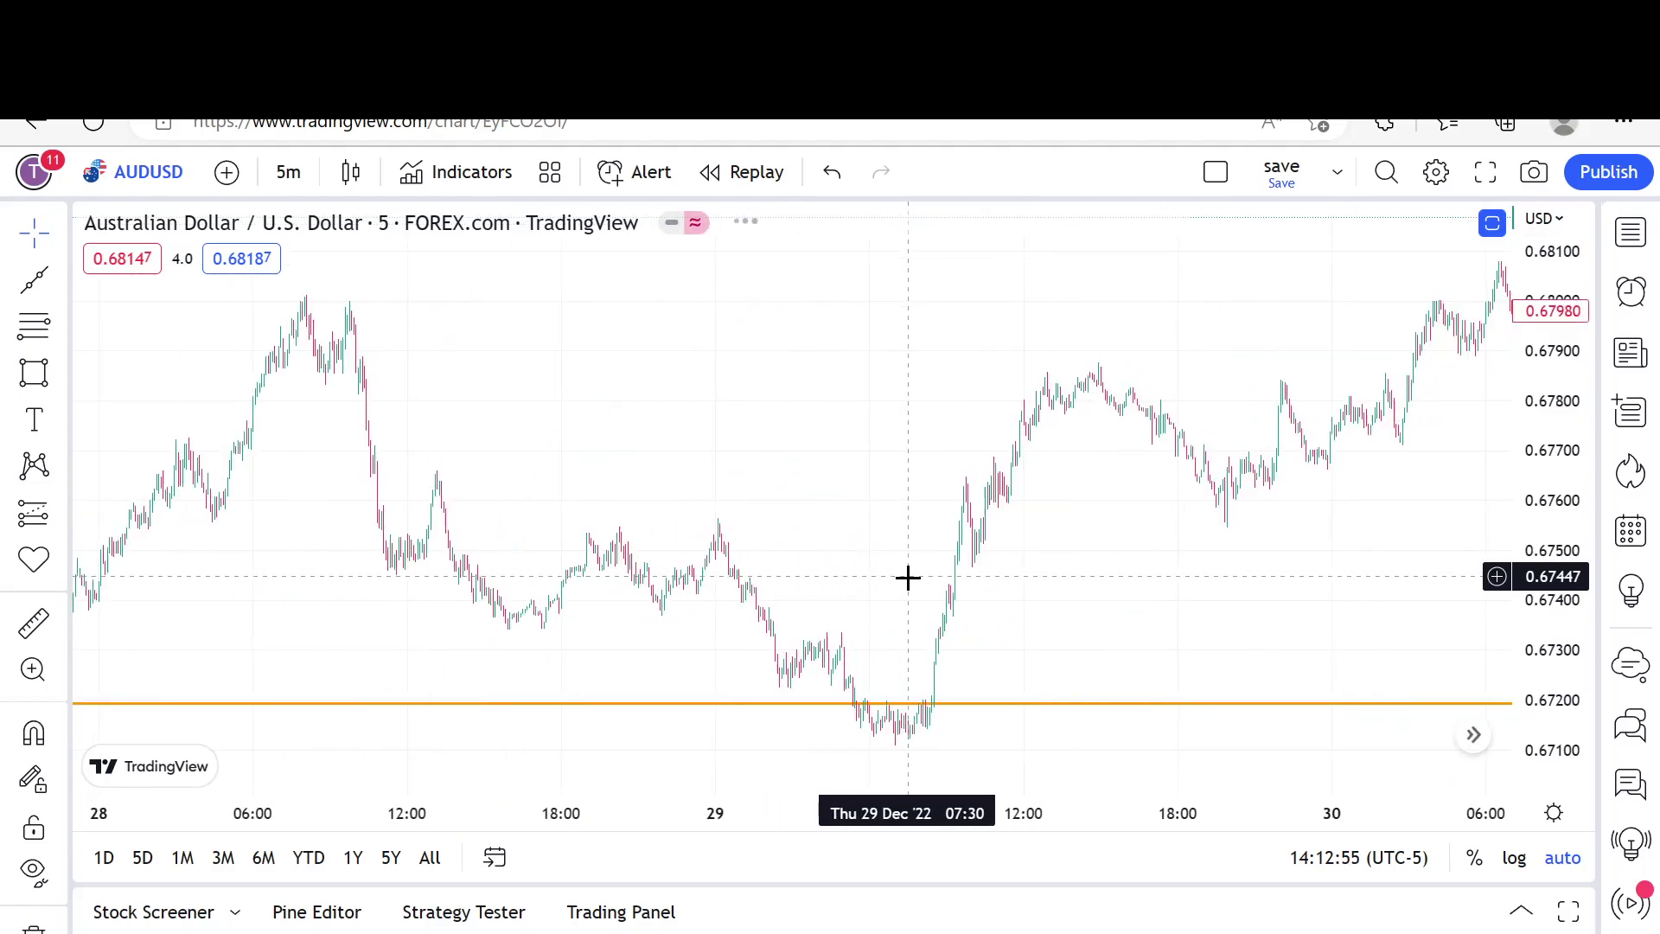
pyautogui.scroll(-5, 908, 577)
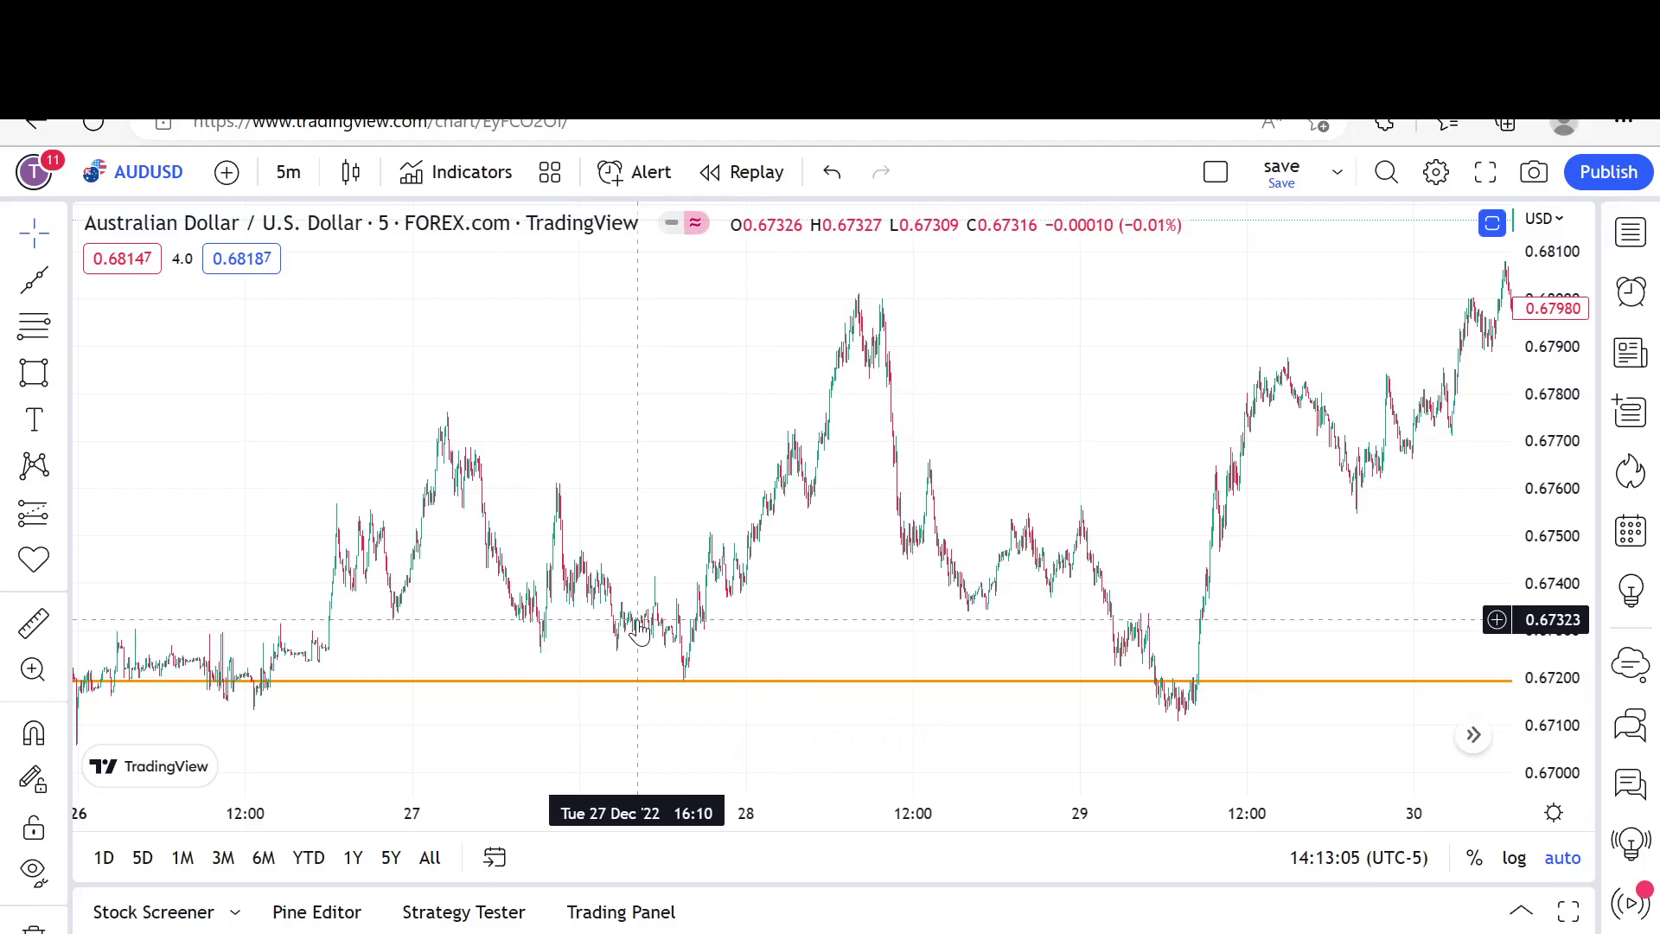
pyautogui.scroll(6, 640, 631)
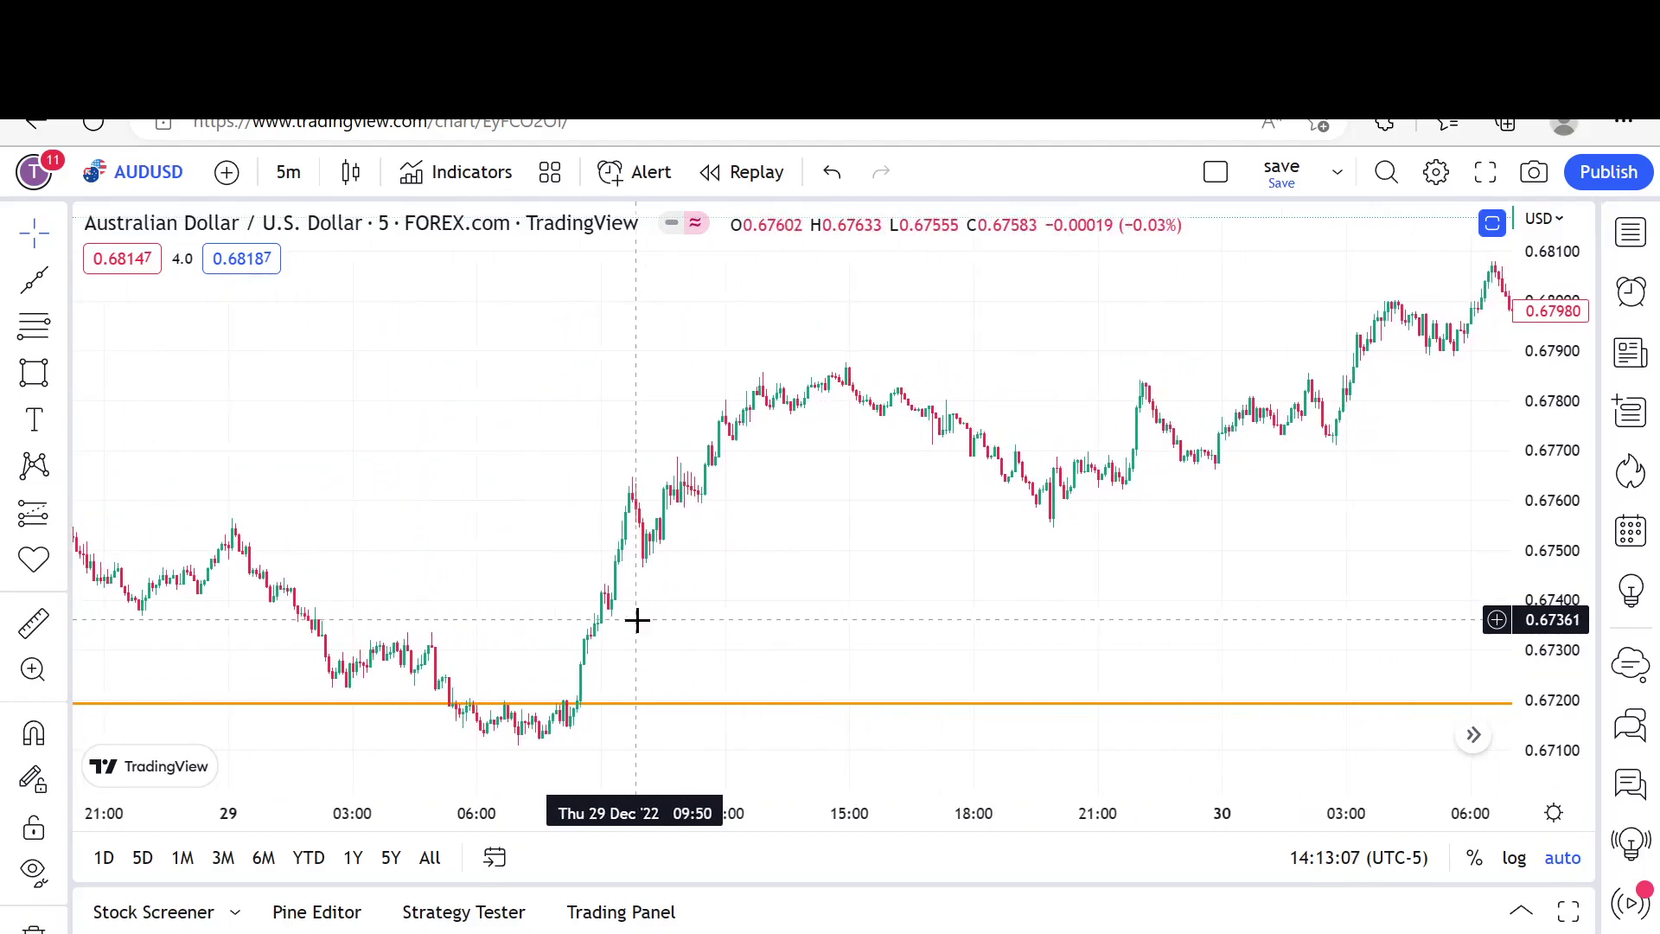
pyautogui.hscroll(-3, 492, 735)
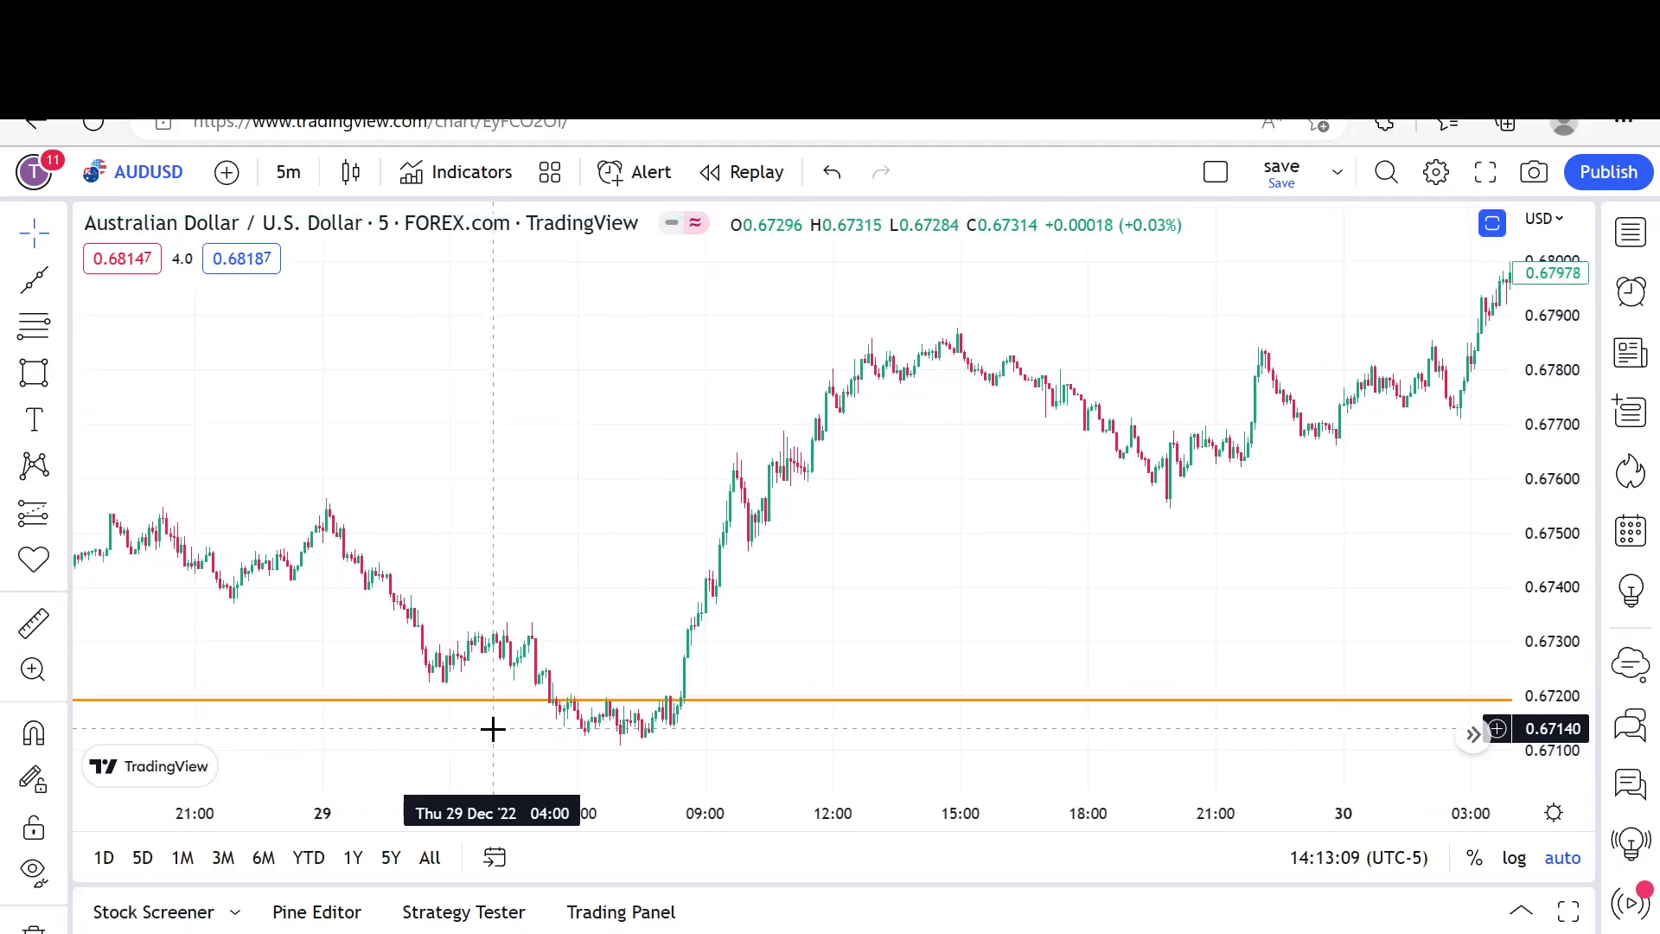
pyautogui.hscroll(-2, 493, 731)
pyautogui.scroll(3, 493, 731)
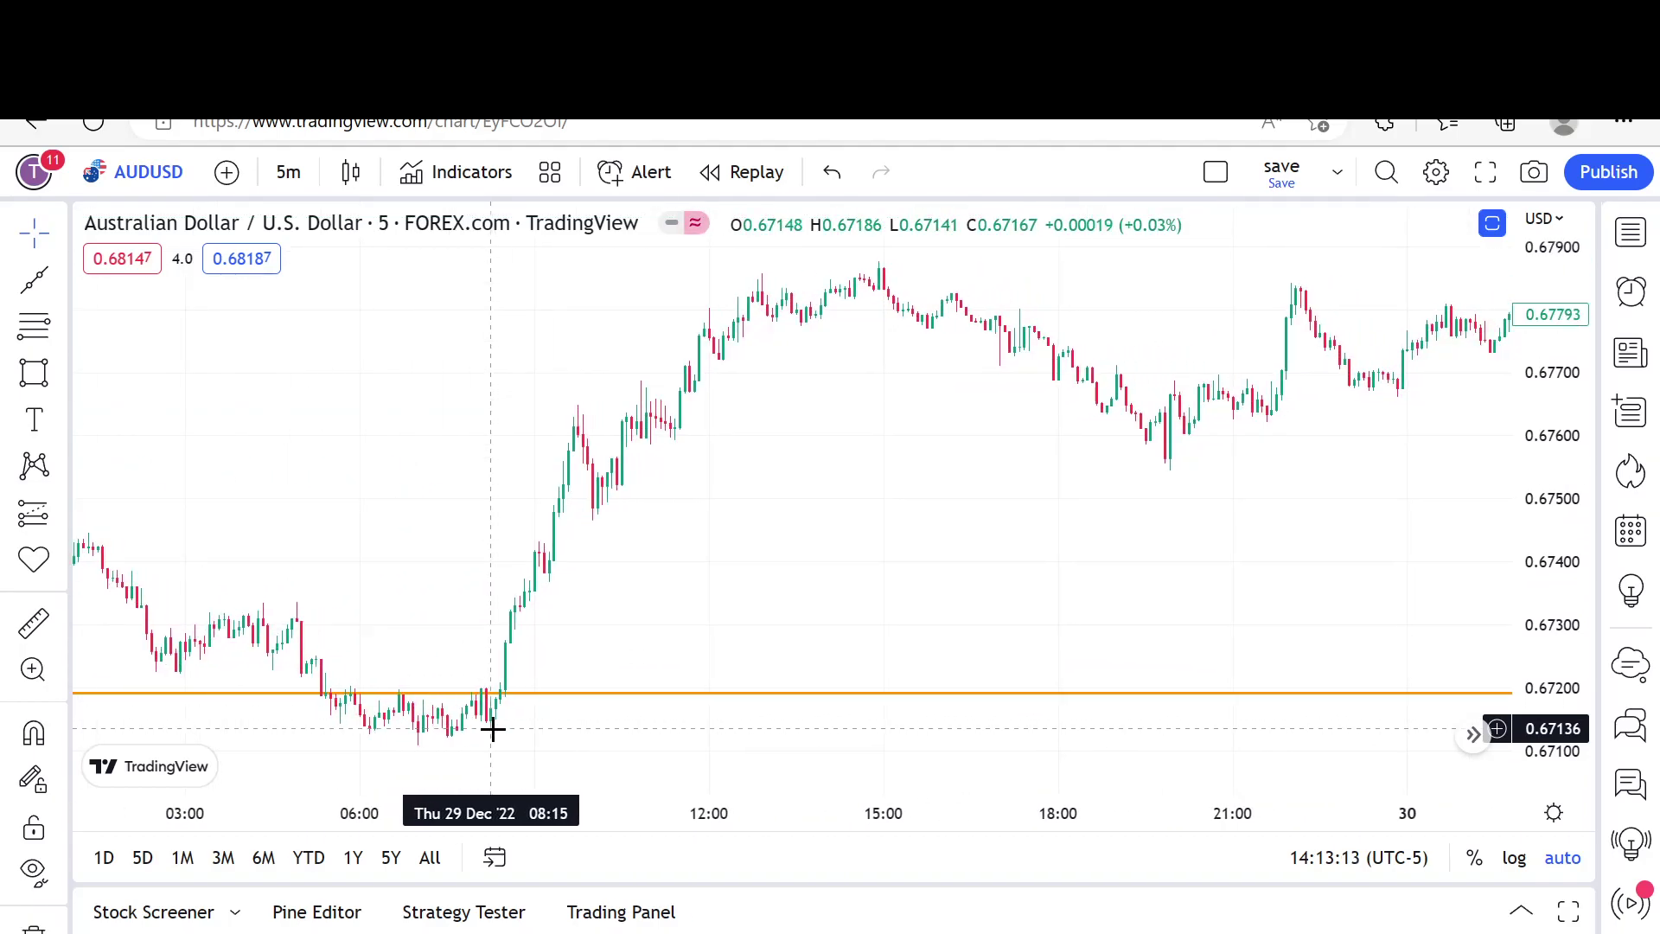
pyautogui.scroll(-2, 493, 731)
pyautogui.scroll(-2, 493, 731)
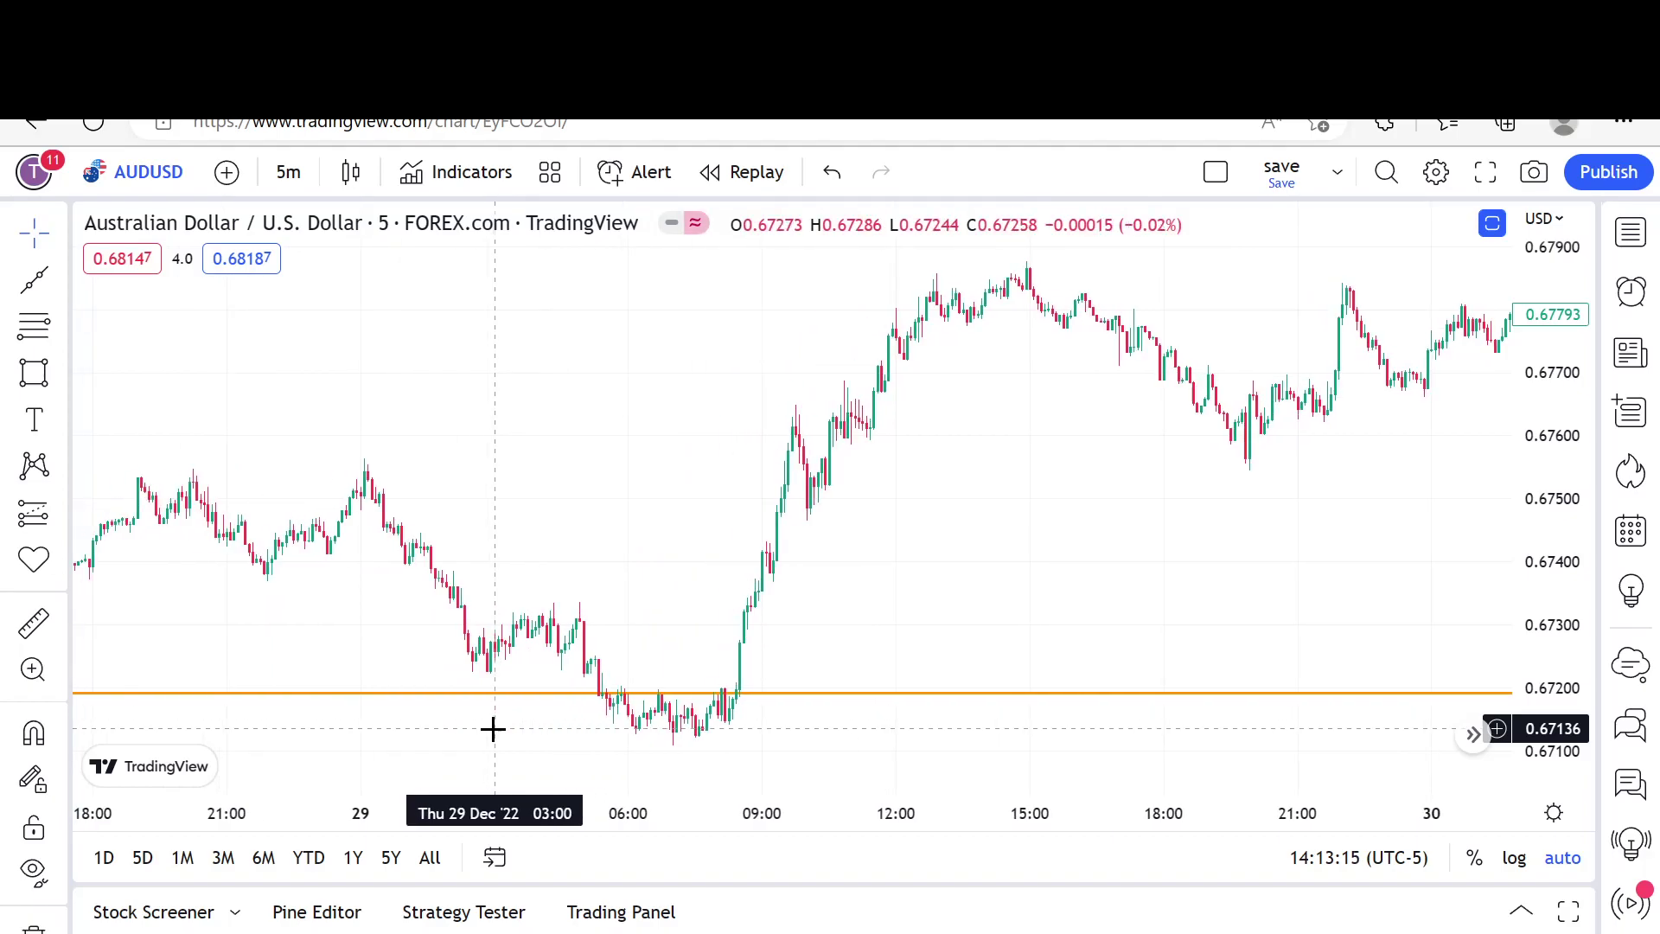
pyautogui.scroll(2, 890, 749)
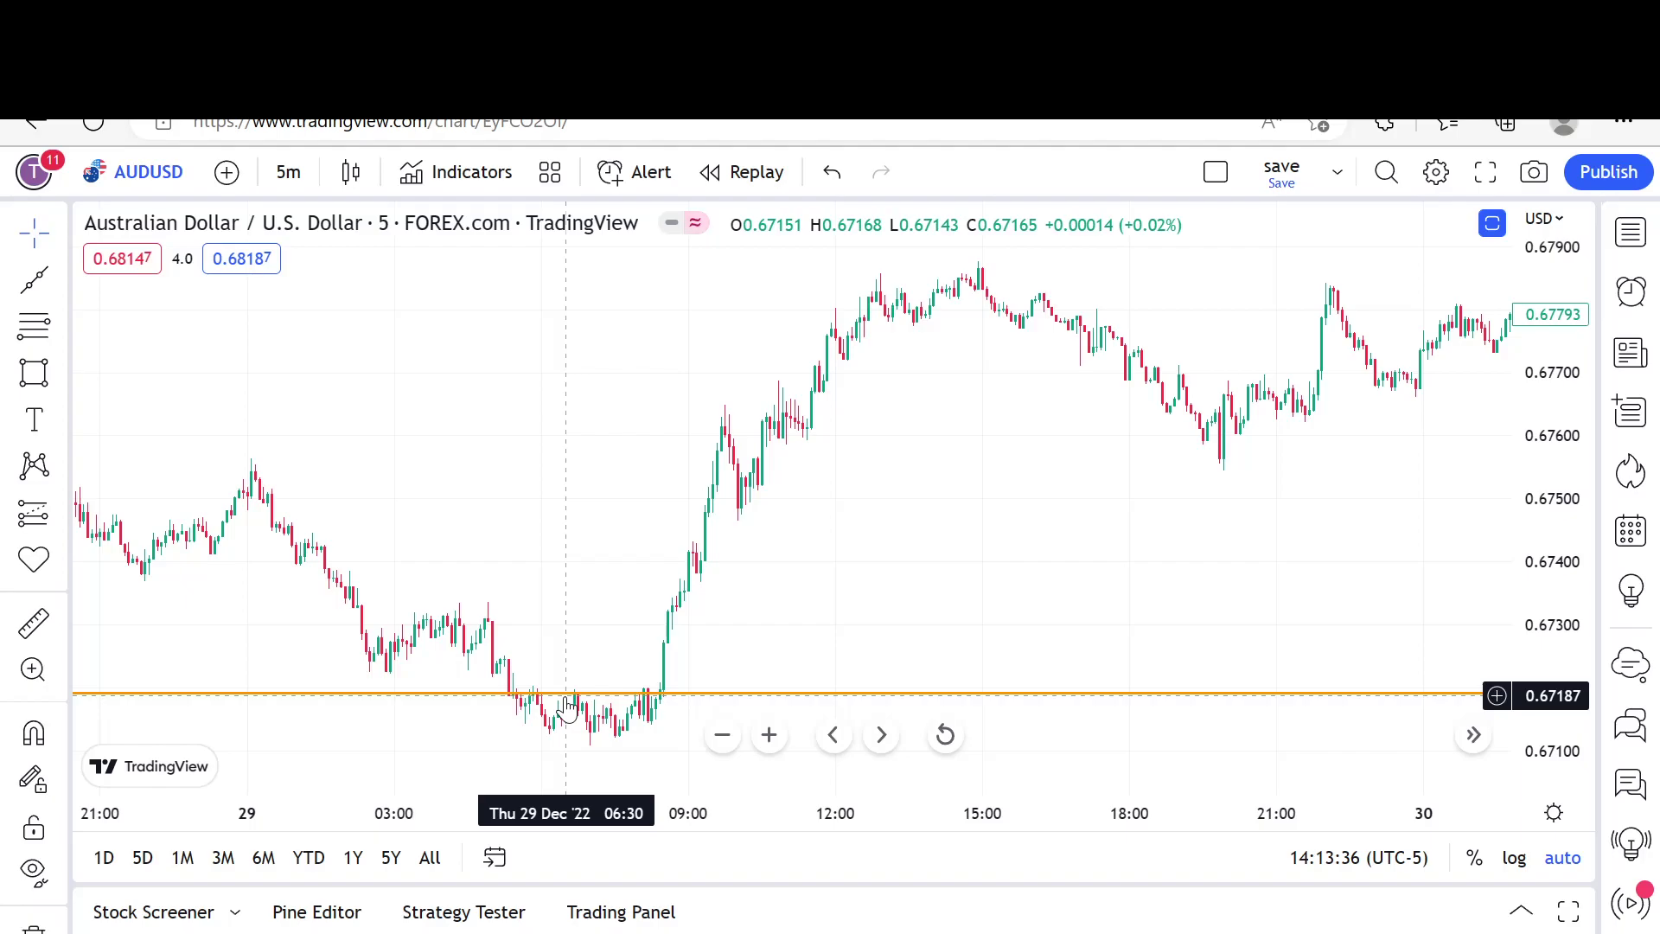
pyautogui.scroll(-5, 567, 707)
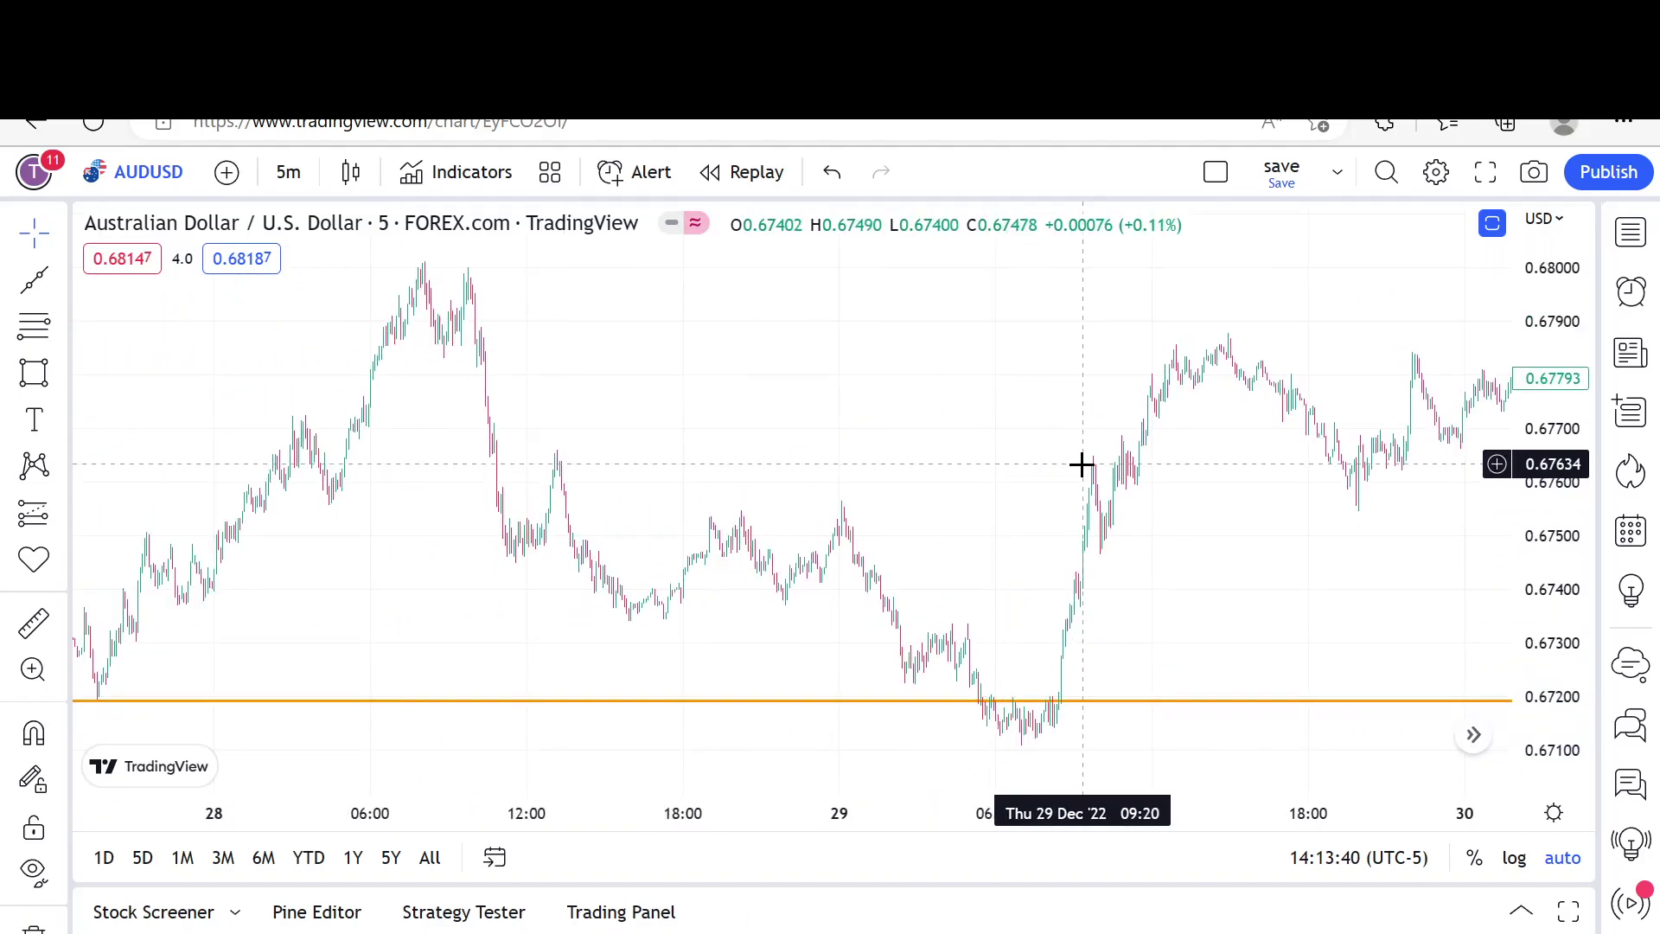
pyautogui.scroll(-3, 555, 445)
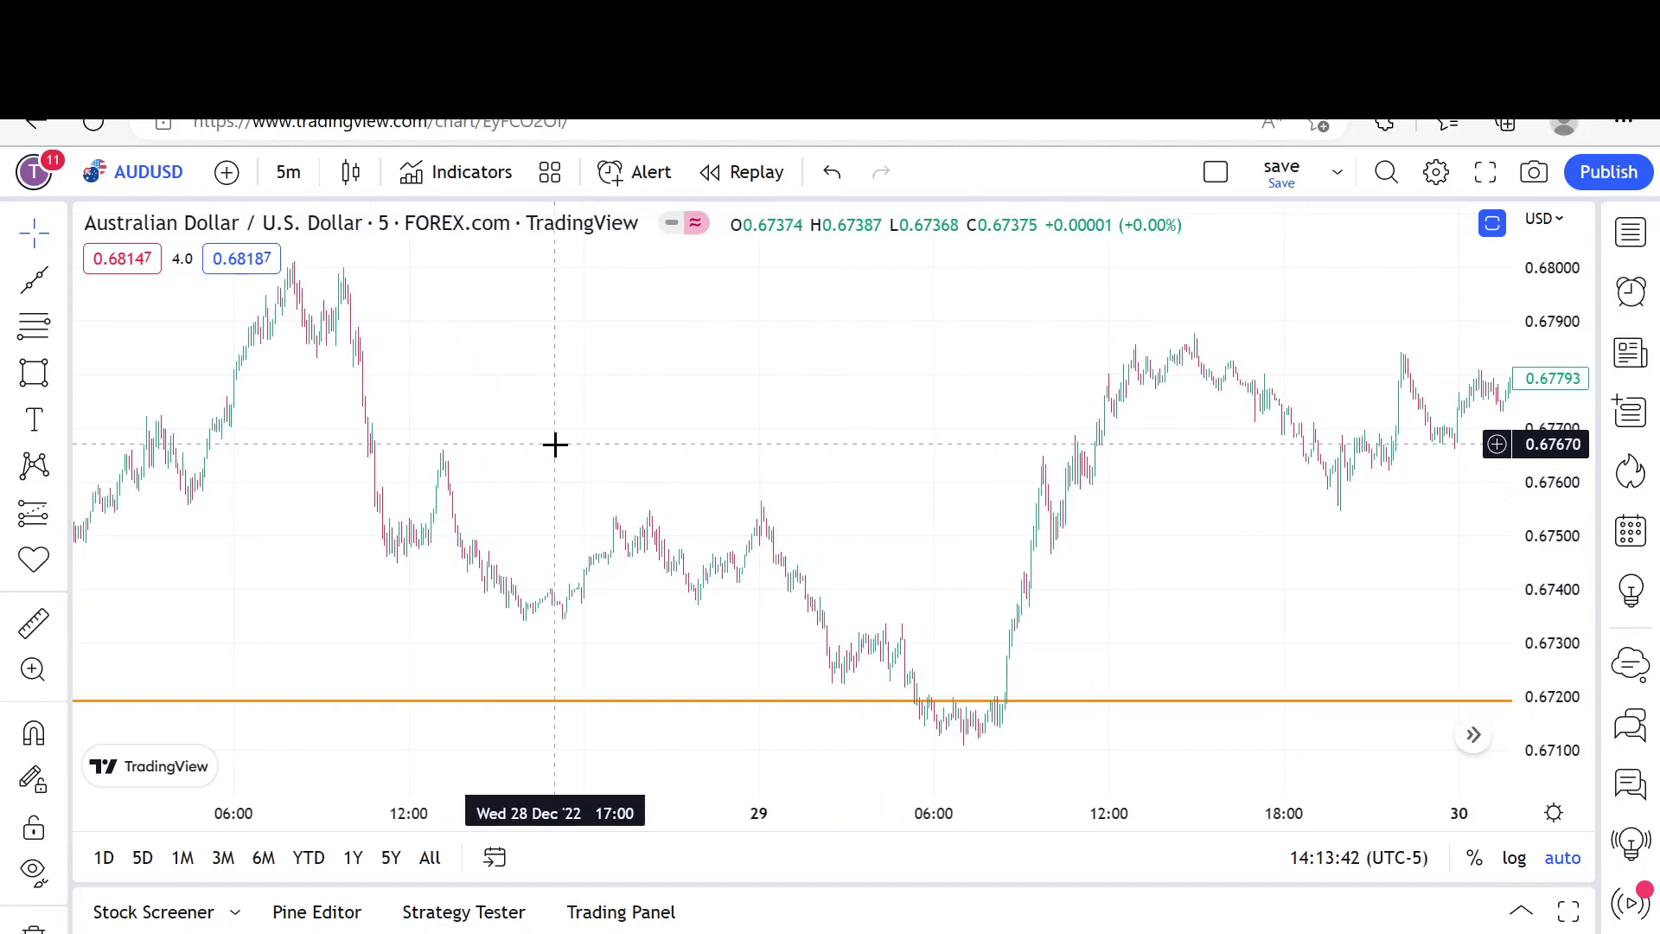
pyautogui.scroll(5, 555, 445)
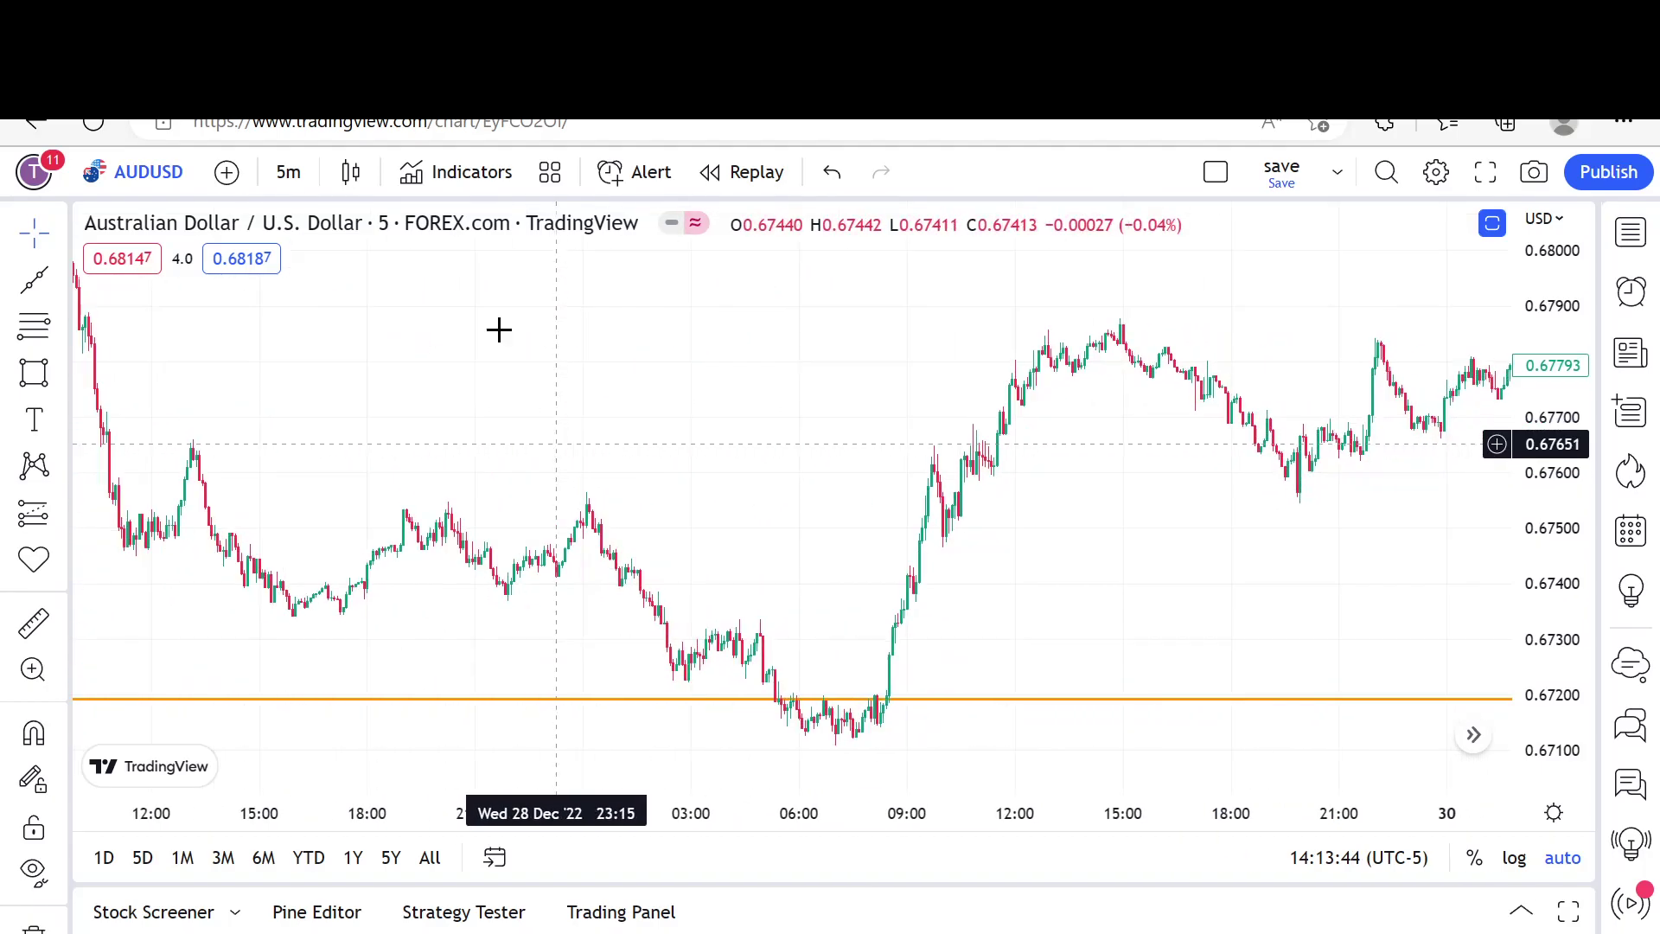
# Step: Examine the 5-minute swings around the orange line, switch AUDUSD to the 15-minute interval and view the late December price action there
pyautogui.scroll(2, 735, 597)
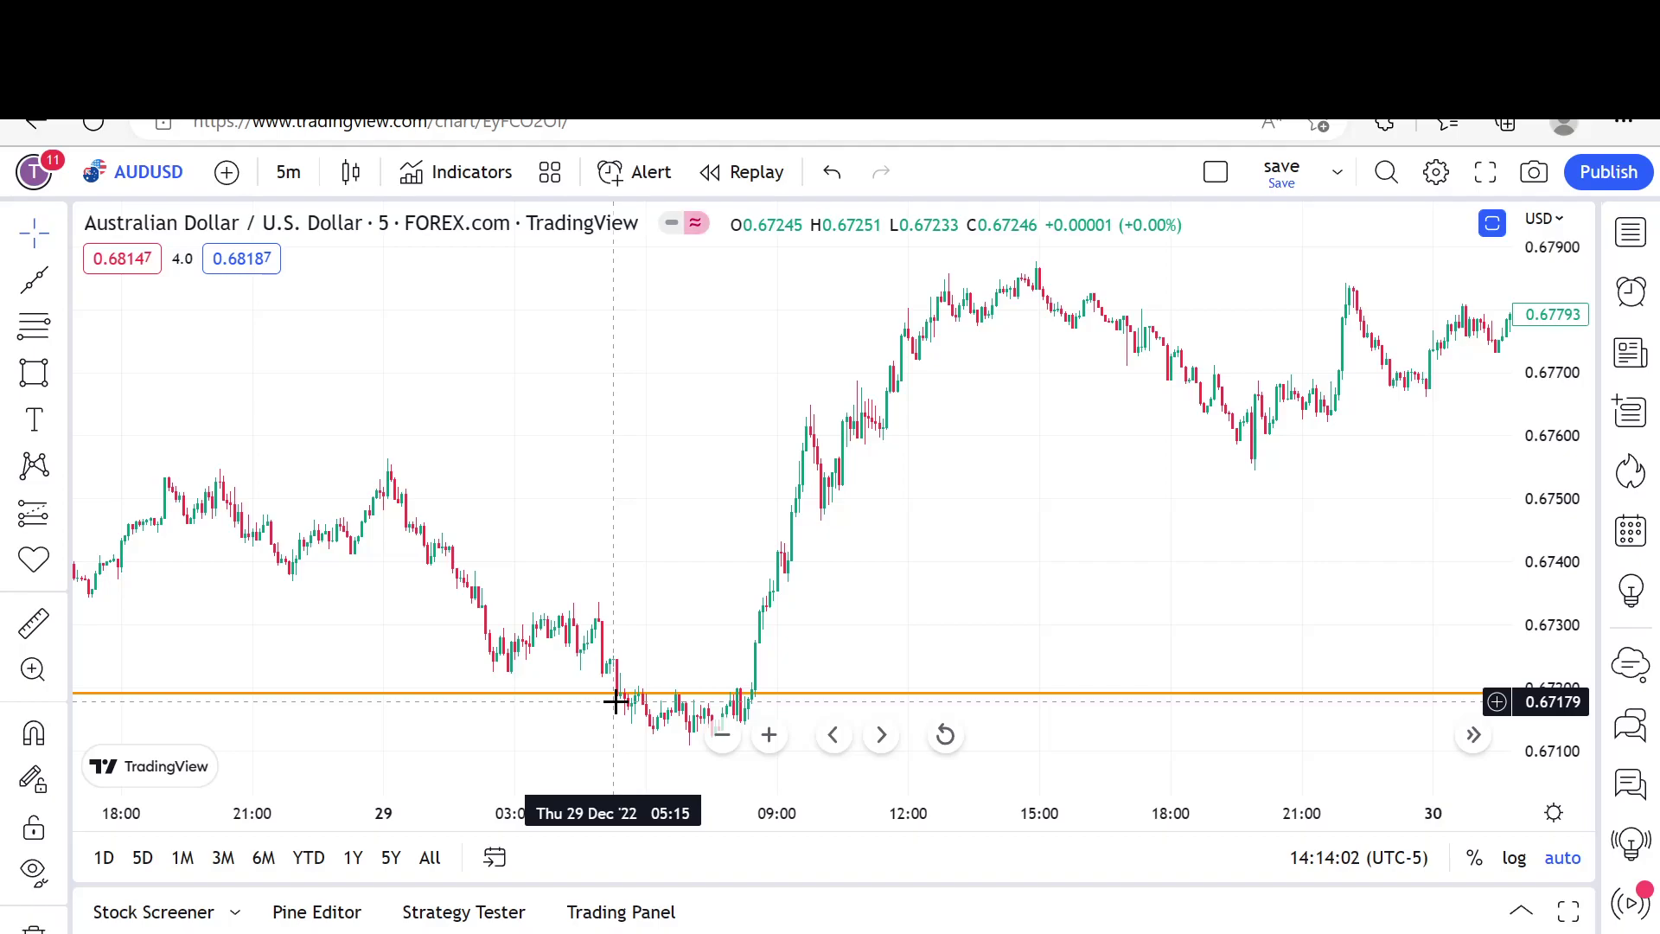
pyautogui.scroll(-5, 615, 700)
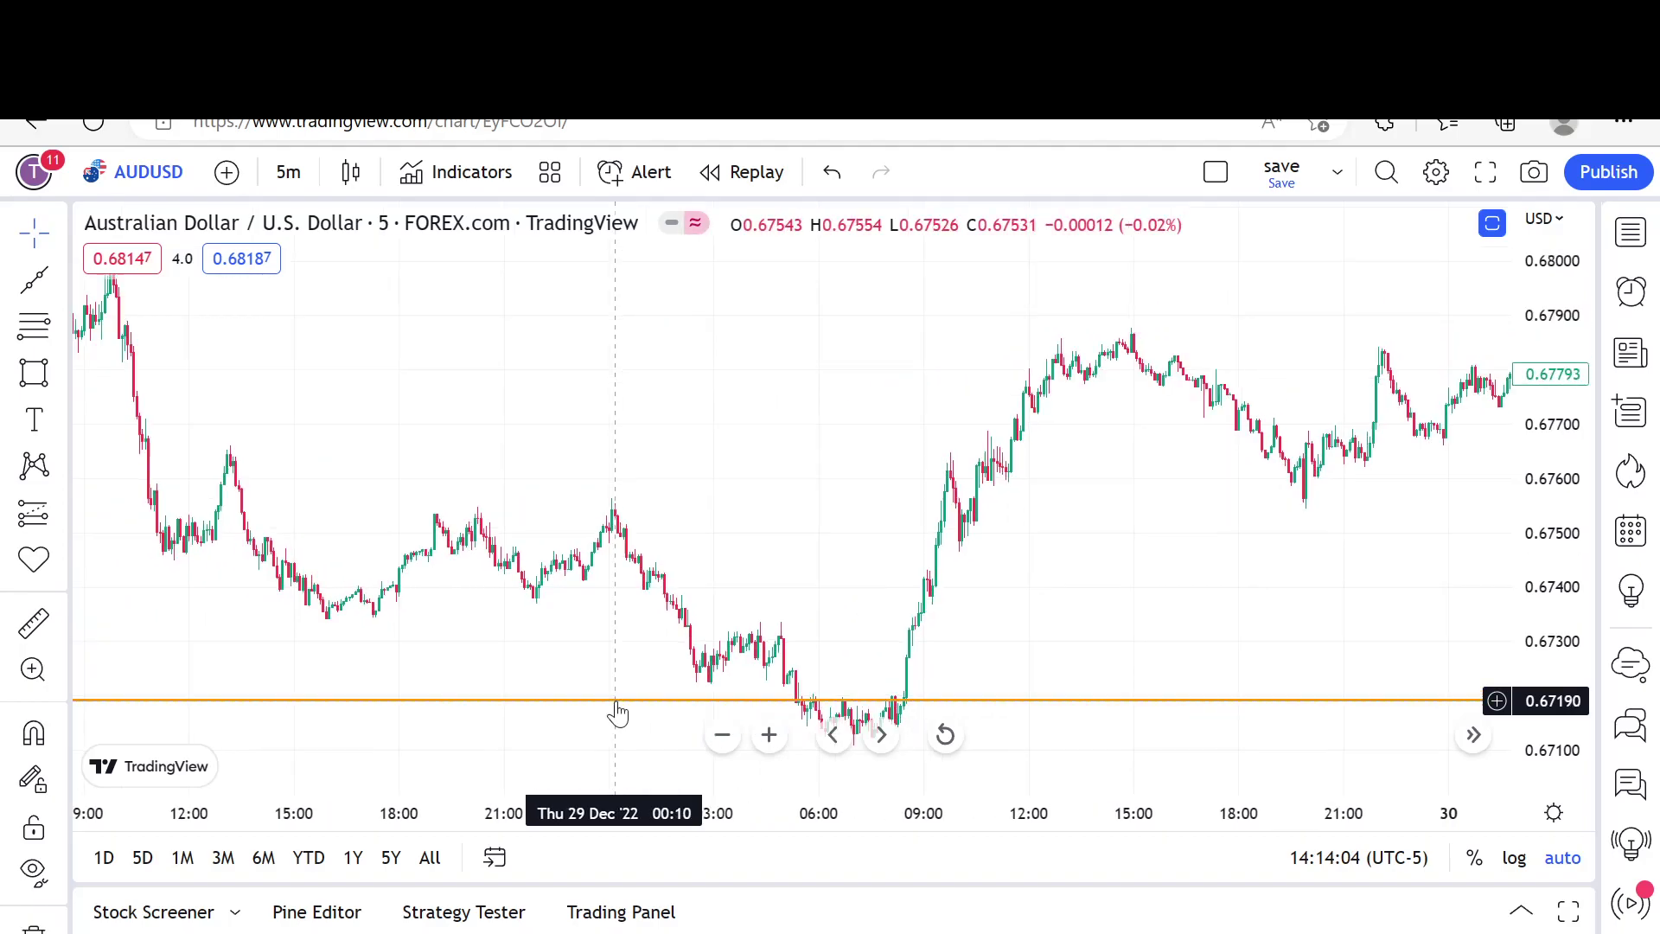
pyautogui.click(300, 175)
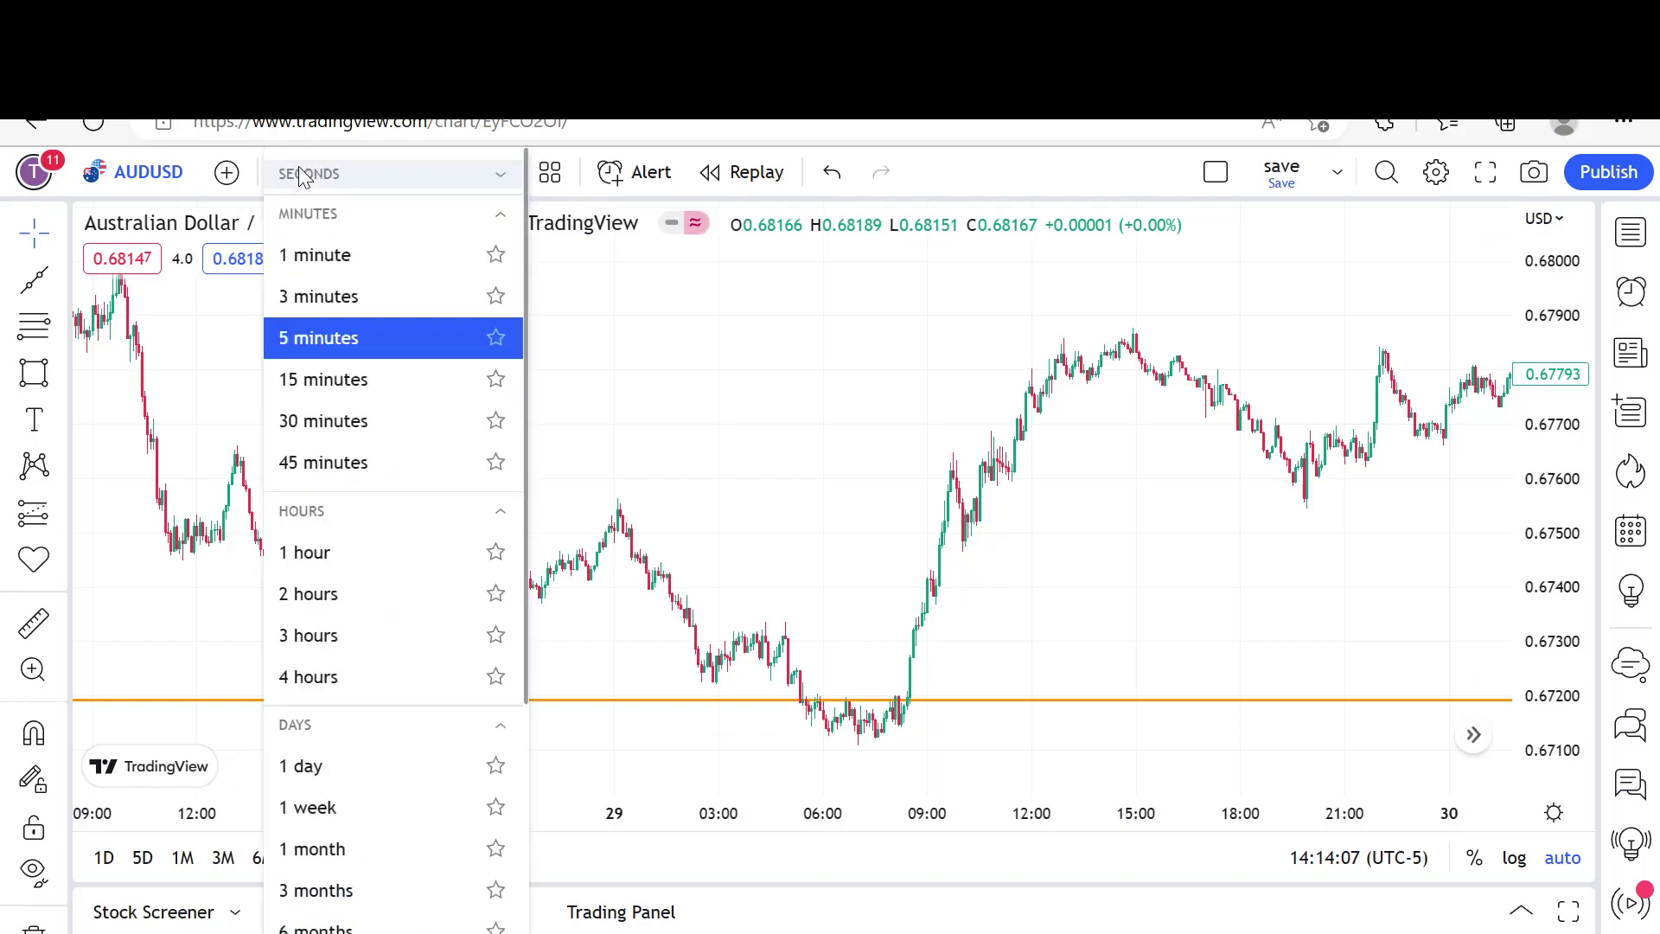
pyautogui.click(349, 380)
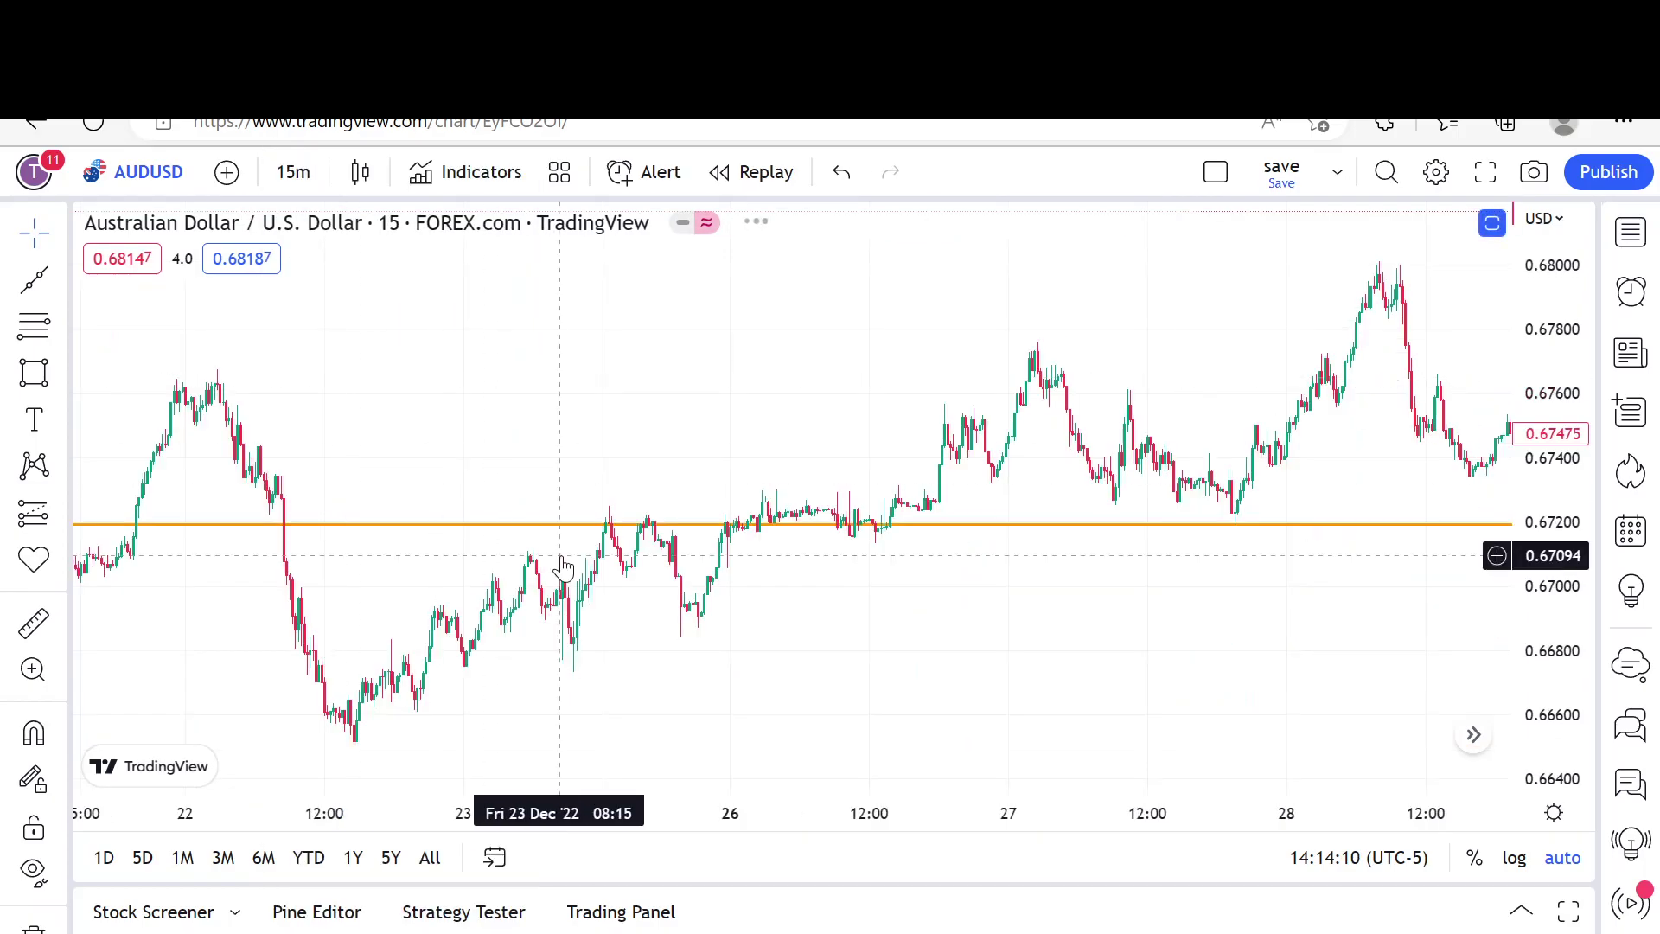
pyautogui.scroll(5, 561, 556)
pyautogui.hscroll(10, 560, 555)
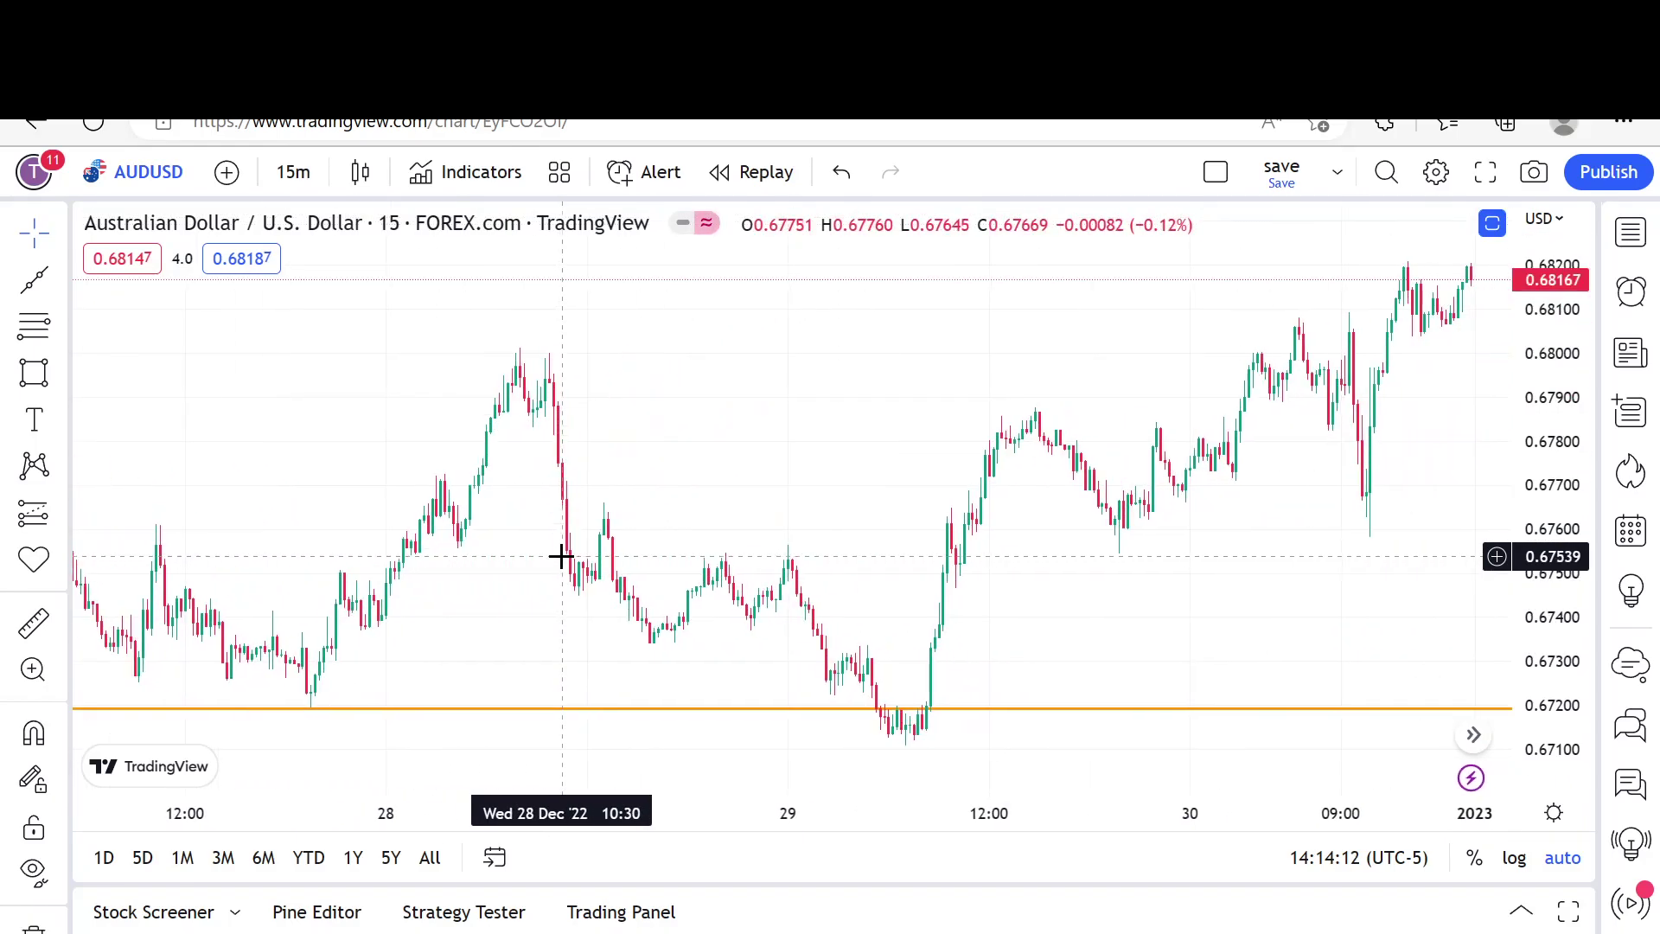
# Step: Return the AUDUSD chart to the 4-hour interval and remove the orange line, keeping the latest December candles in view
pyautogui.click(294, 171)
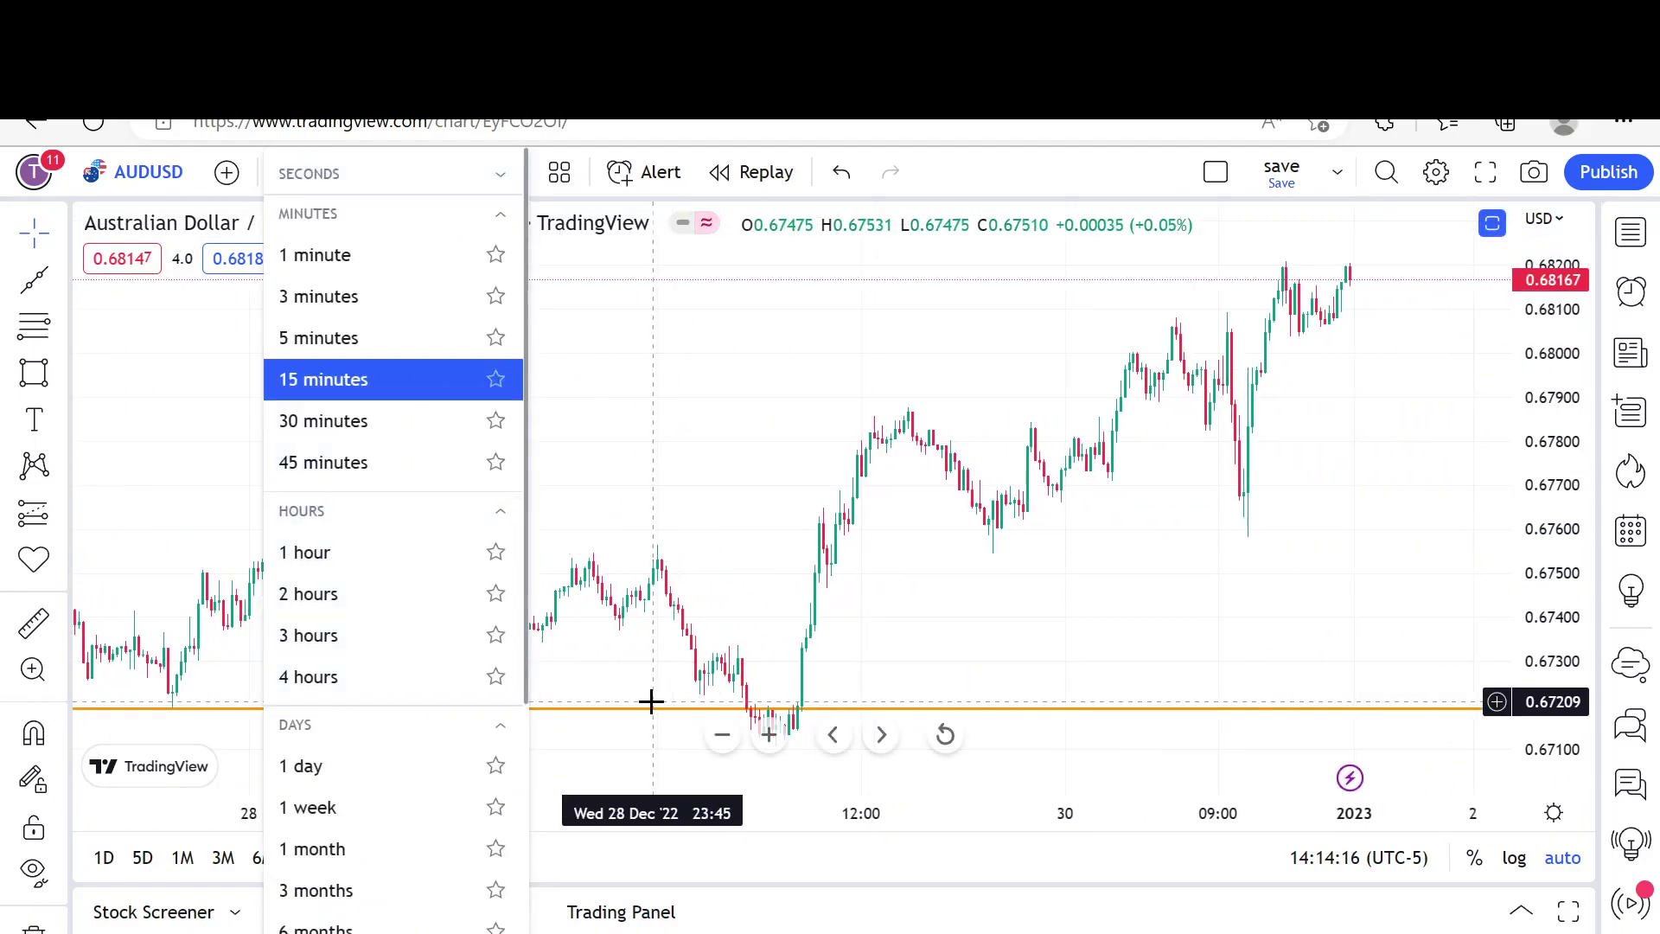
pyautogui.click(322, 666)
pyautogui.scroll(5, 588, 693)
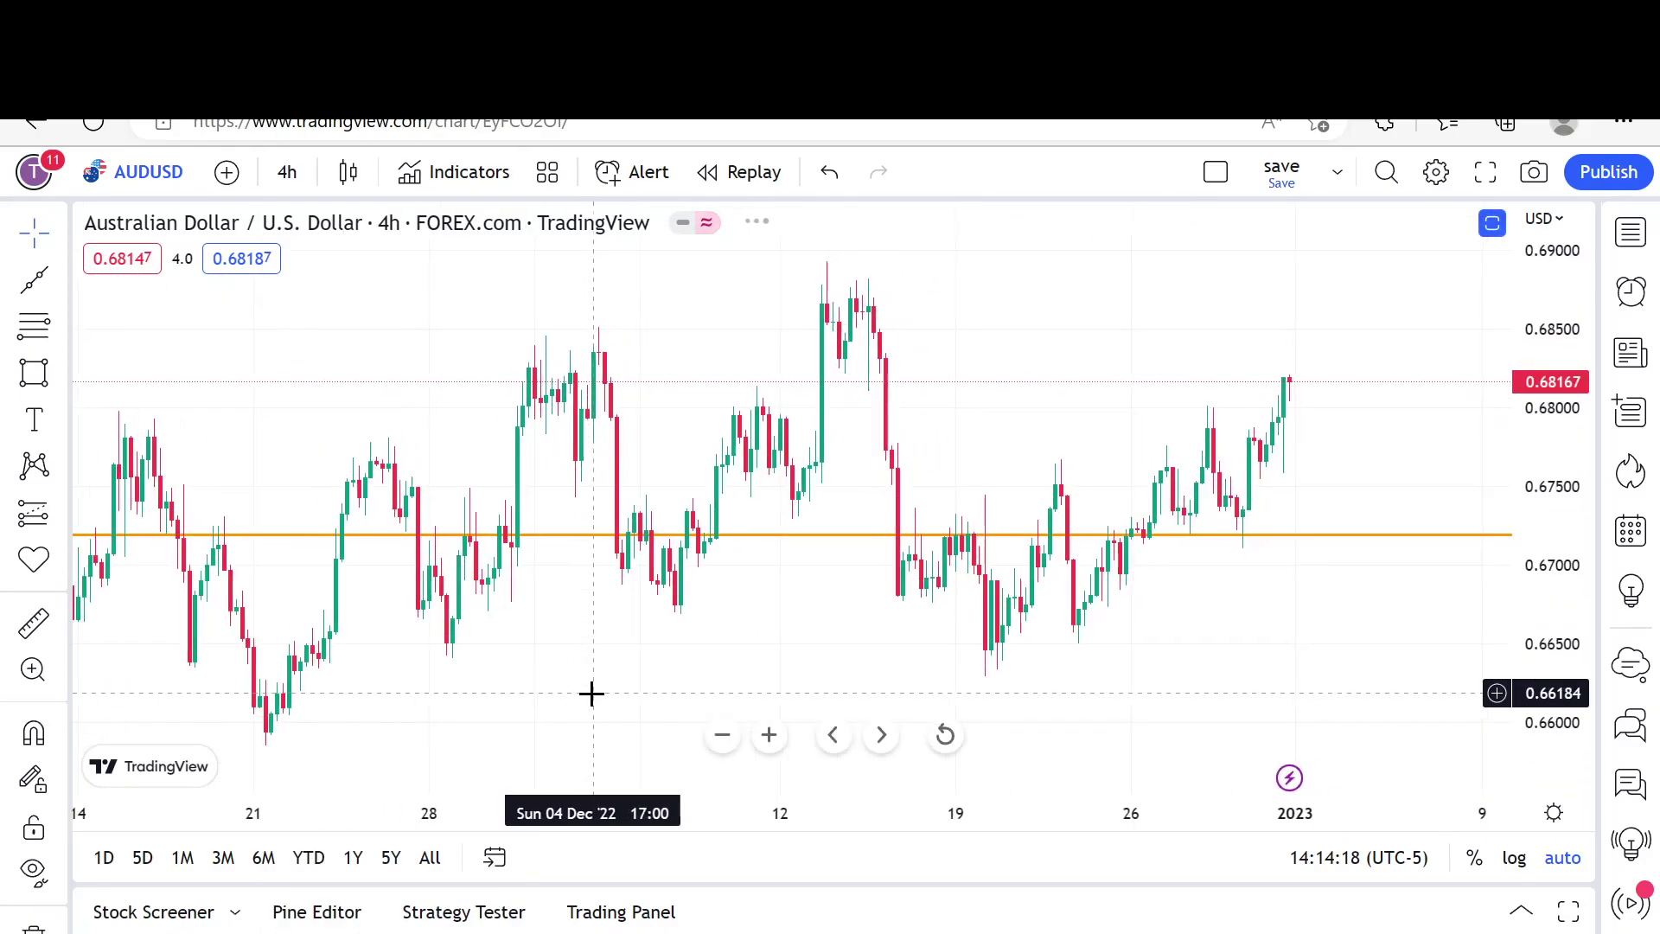
pyautogui.scroll(3, 592, 693)
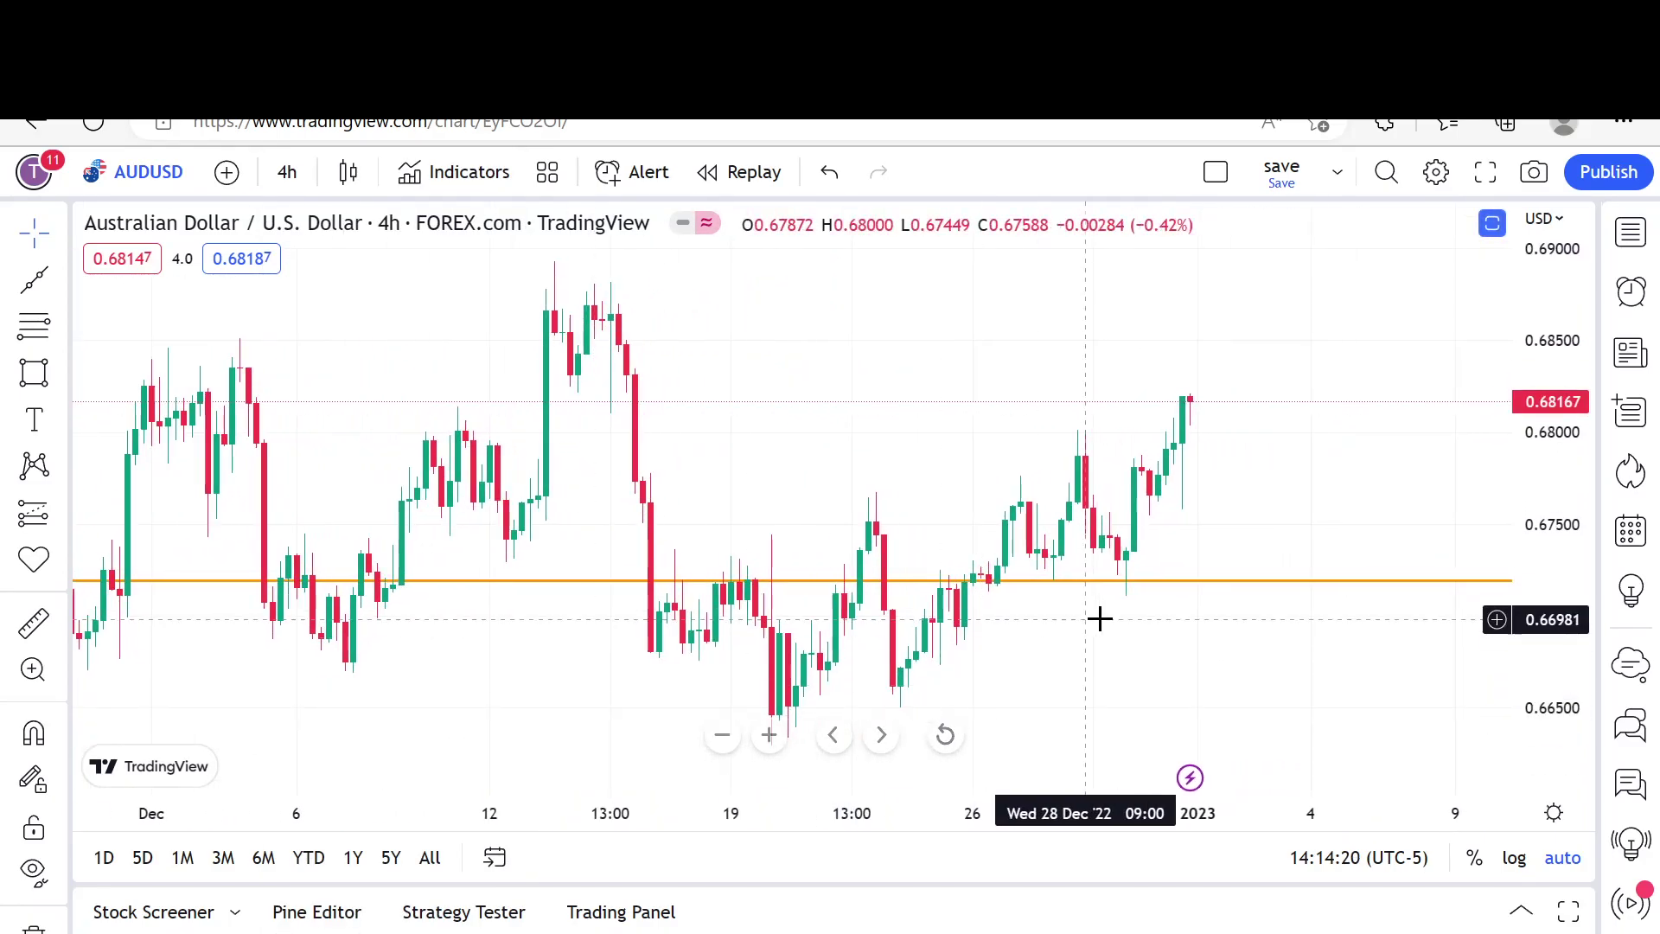
pyautogui.scroll(1, 1010, 667)
pyautogui.scroll(5, 1010, 667)
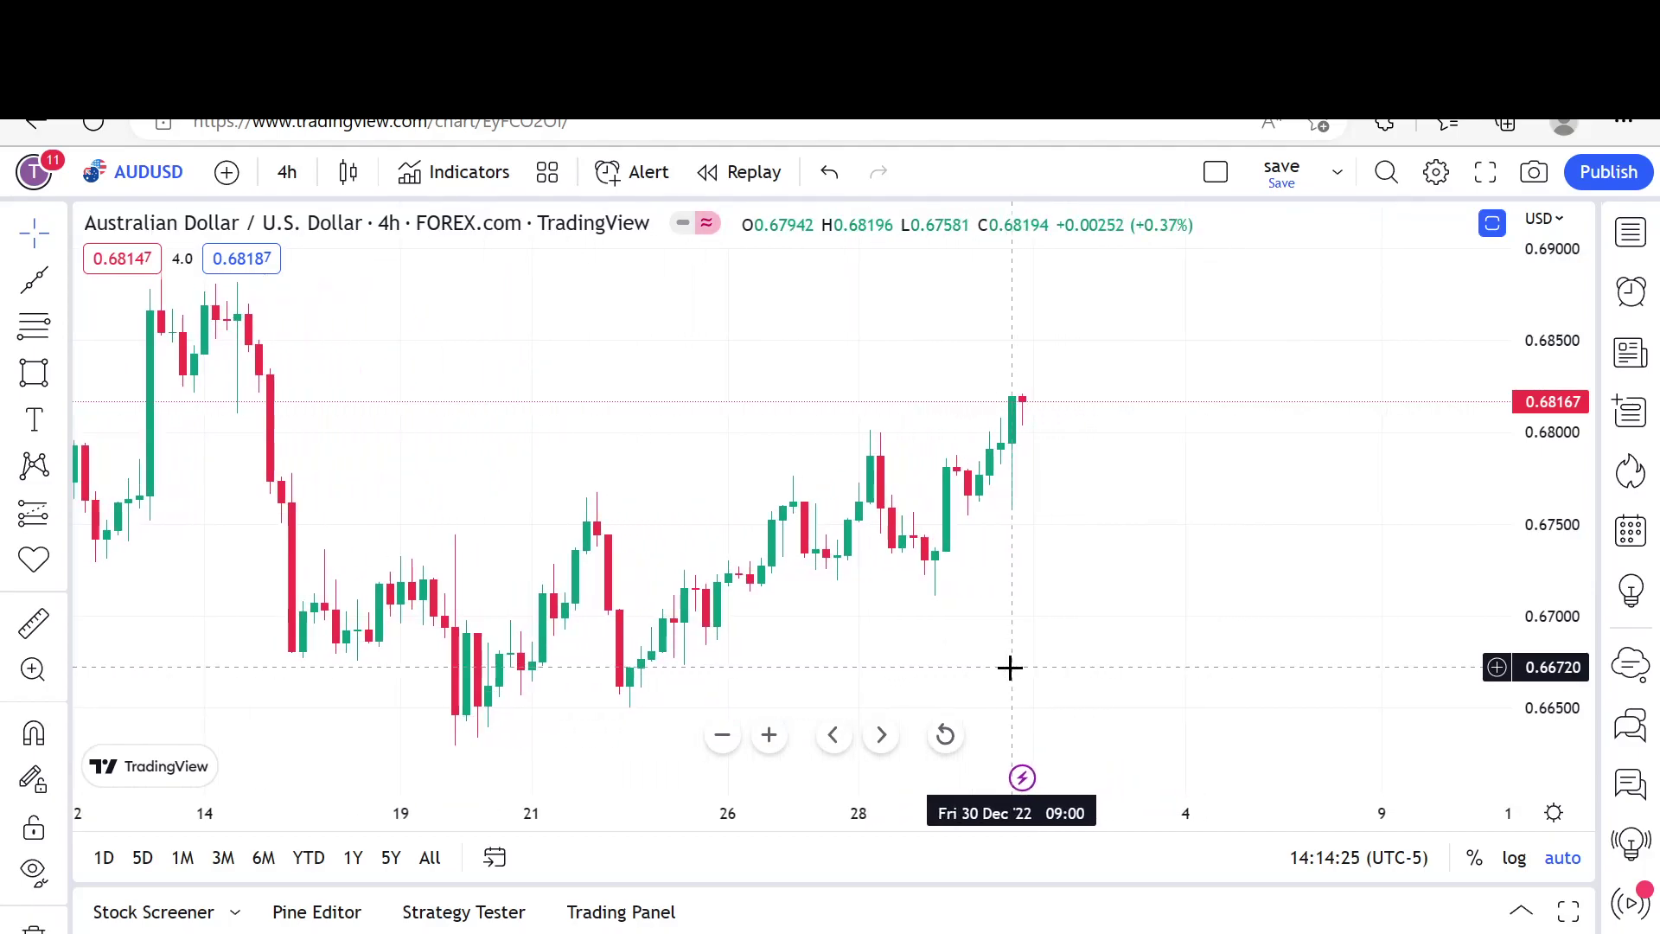
pyautogui.scroll(5, 1010, 667)
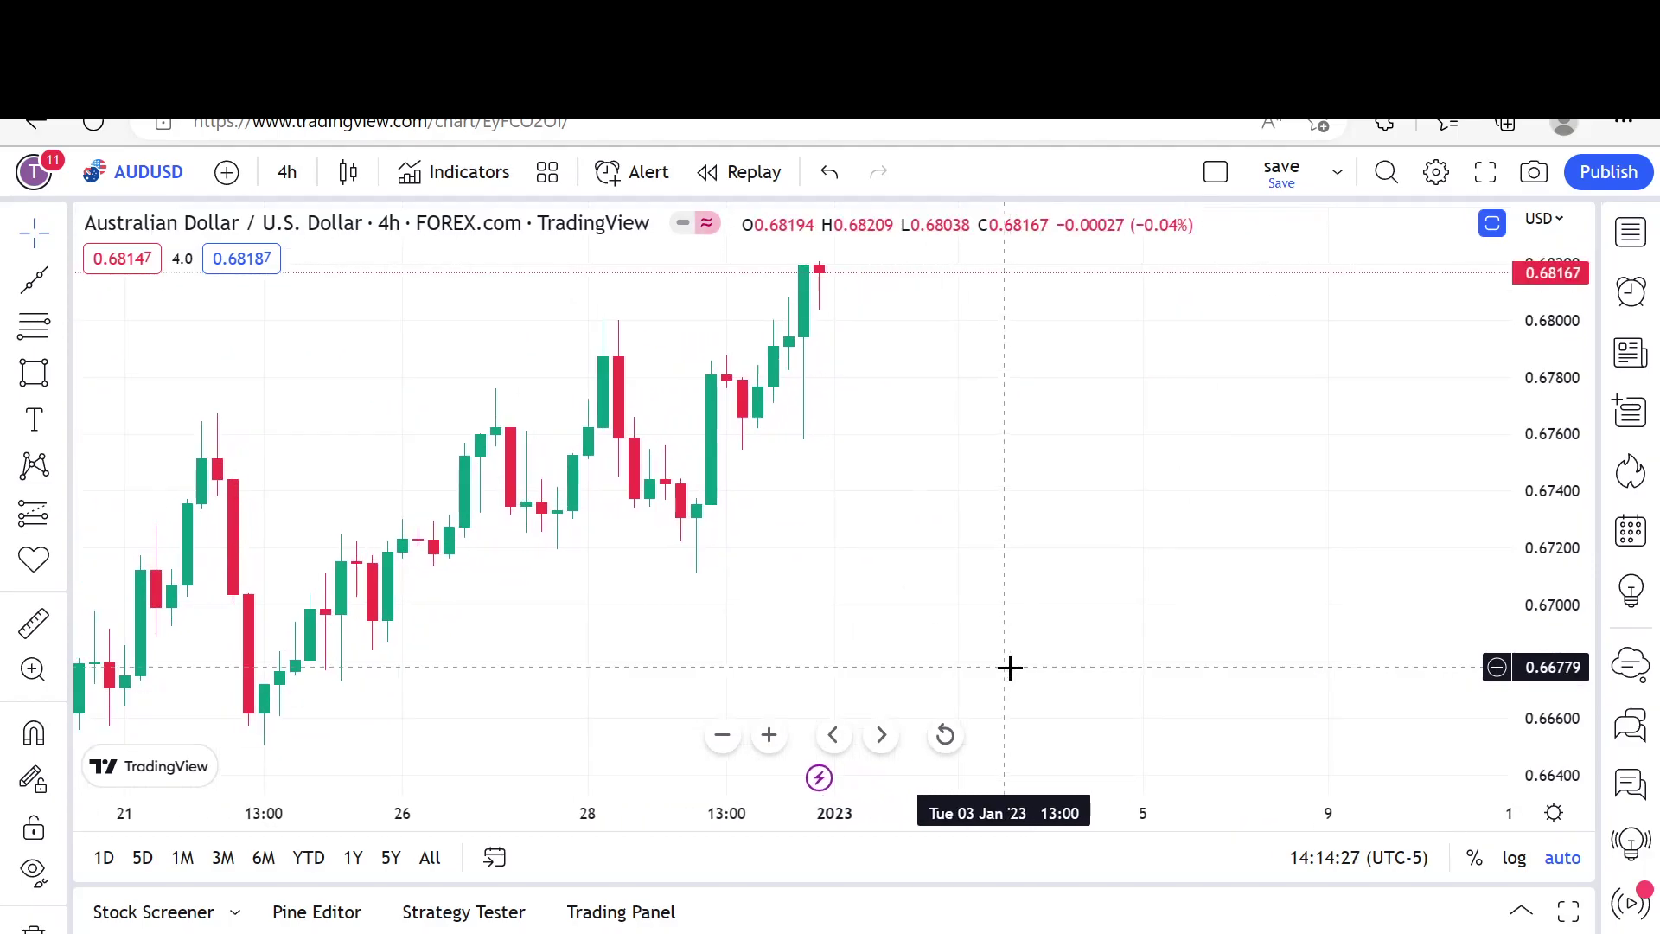
pyautogui.scroll(1, 1010, 667)
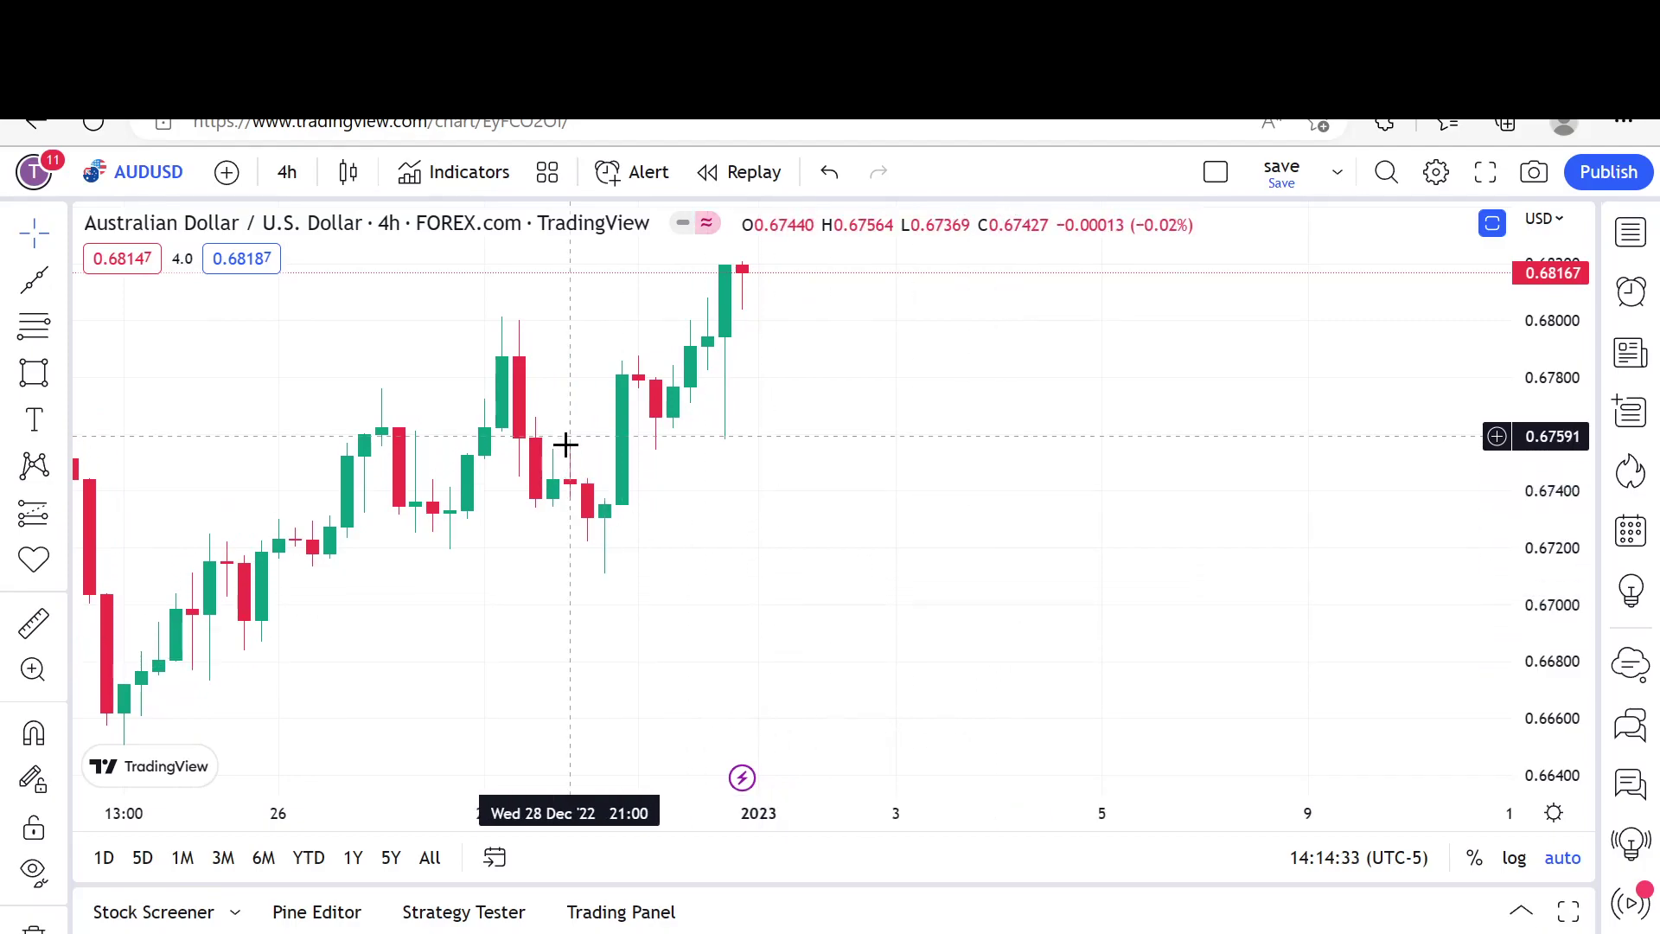
# Step: Draw a horizontal trend line at about 0.67559 from 28 December 2022 to 3 January 2023
pyautogui.click(60, 281)
pyautogui.click(230, 179)
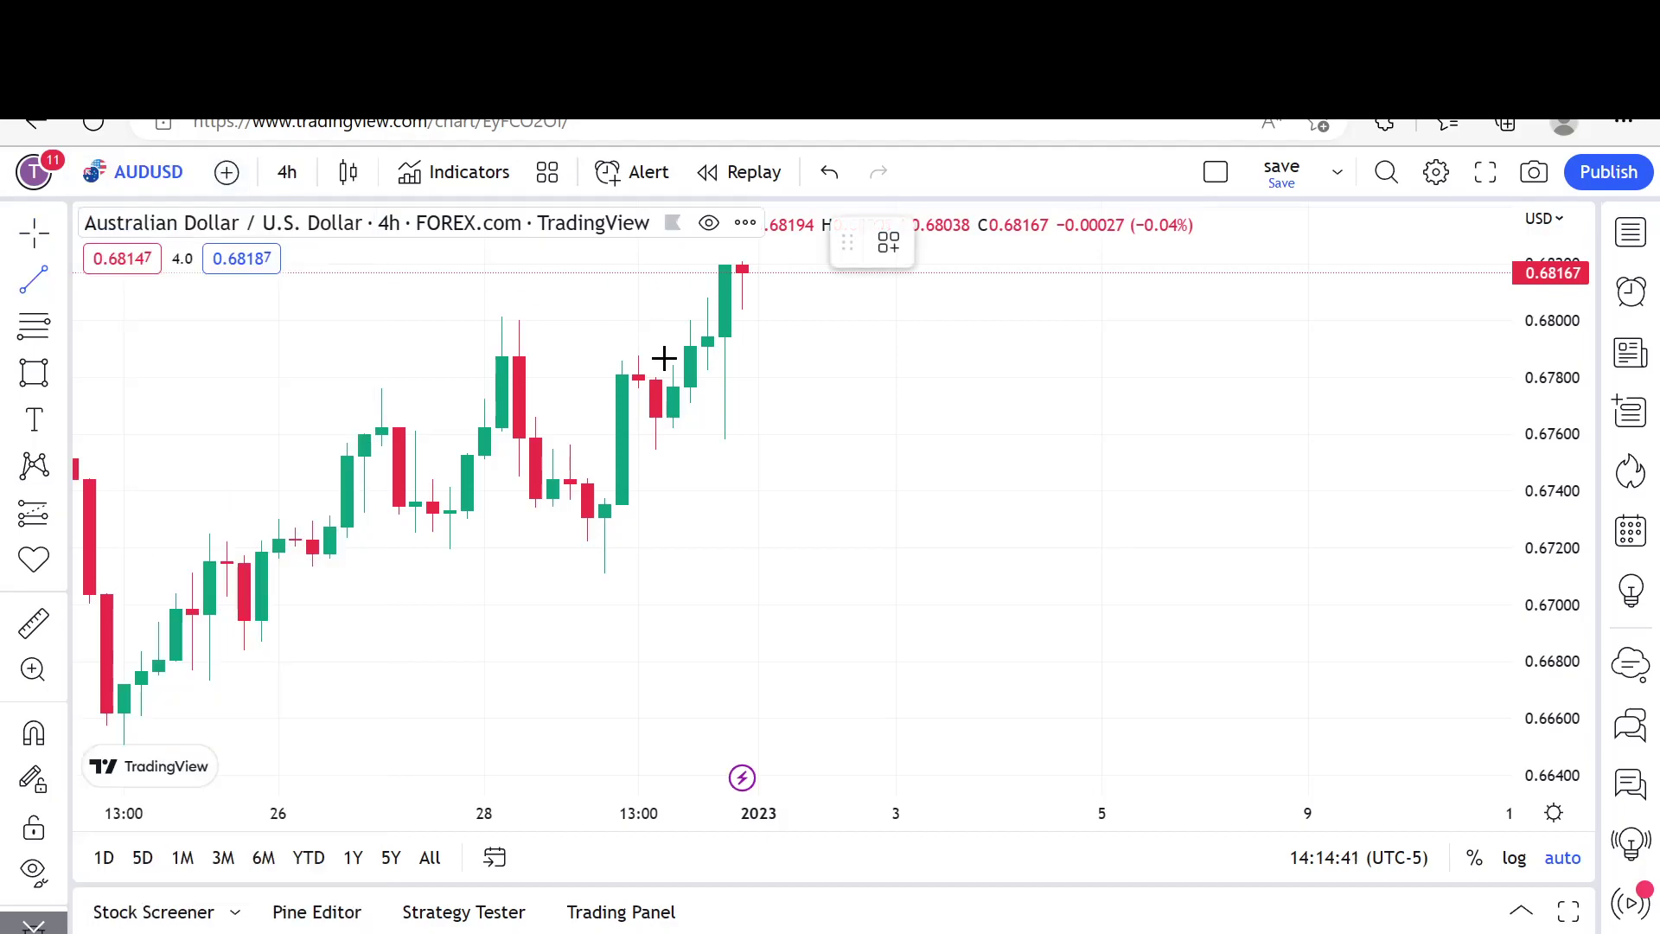
pyautogui.click(535, 446)
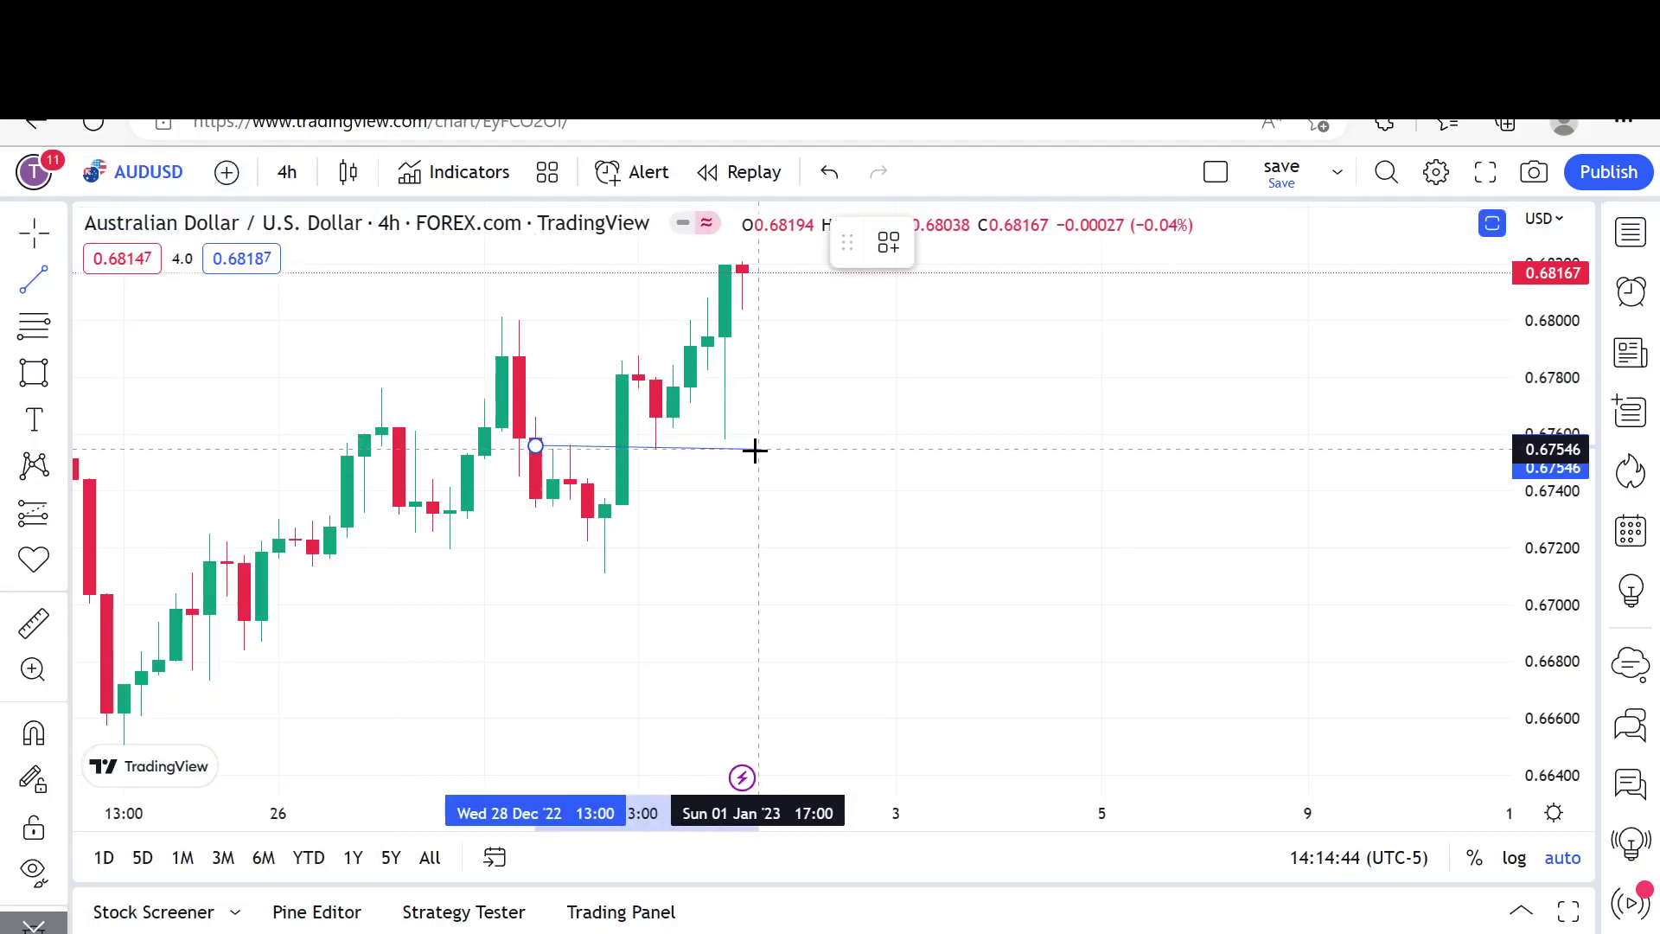
pyautogui.click(947, 445)
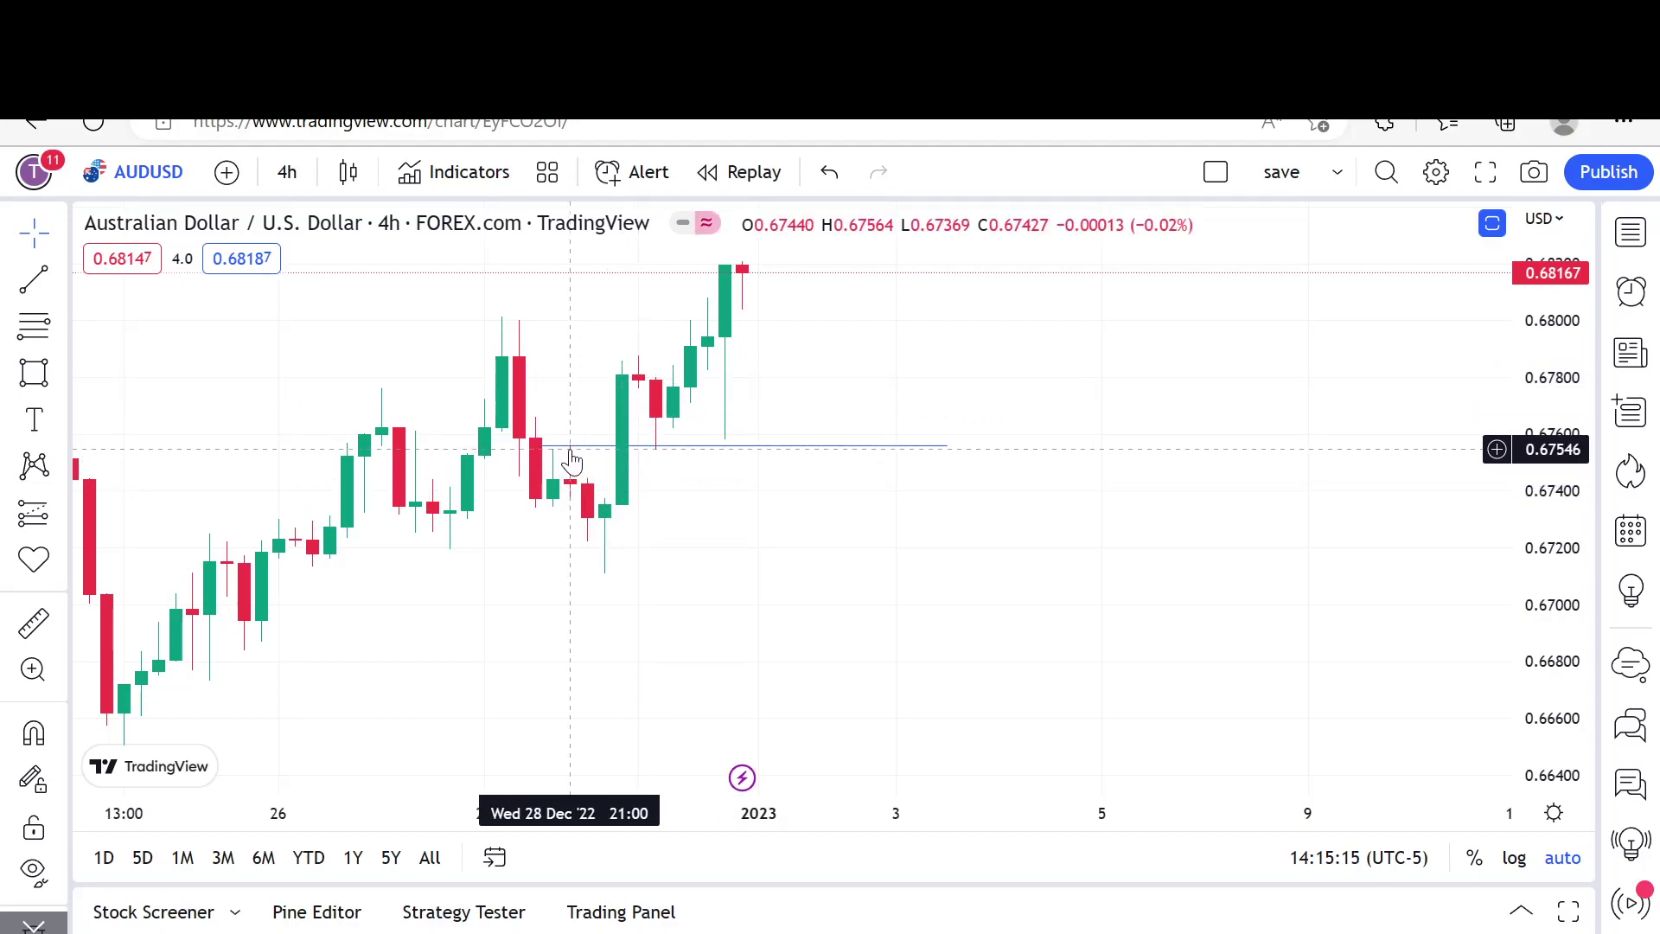
# Step: Draw a rectangle zone around the blue line from about 0.67372 to 0.67765, spanning 29 December 2022 to 3 January 2023
pyautogui.click(33, 372)
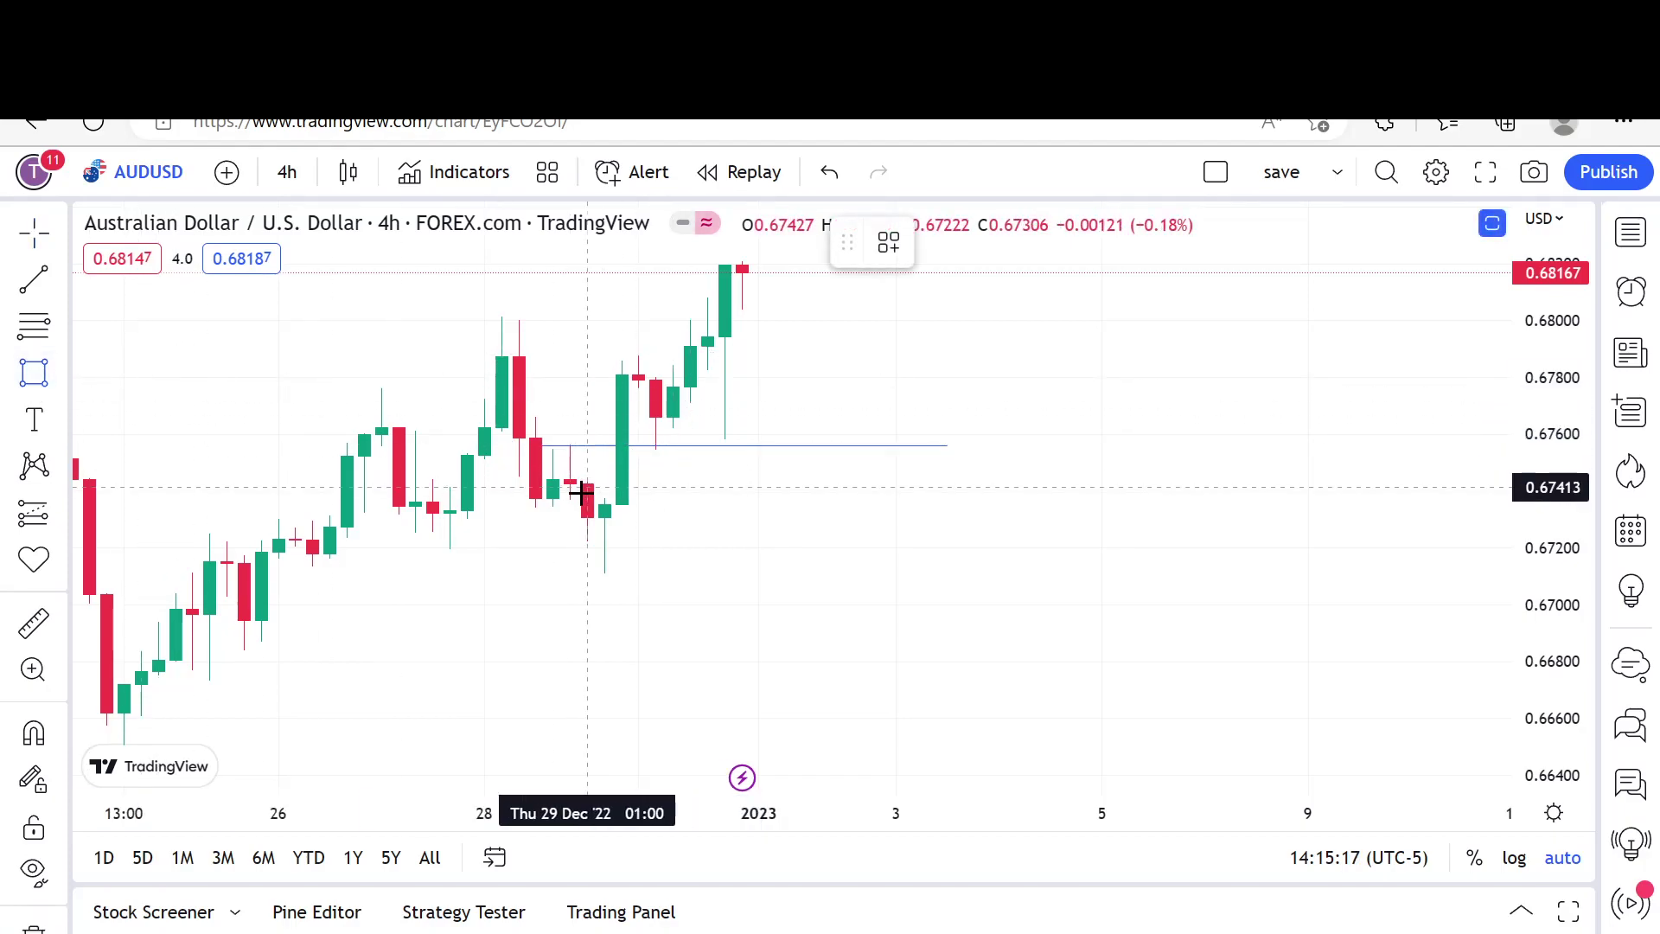
pyautogui.moveTo(585, 499)
pyautogui.mouseDown()
pyautogui.moveTo(760, 397)
pyautogui.moveTo(964, 386)
pyautogui.mouseUp()
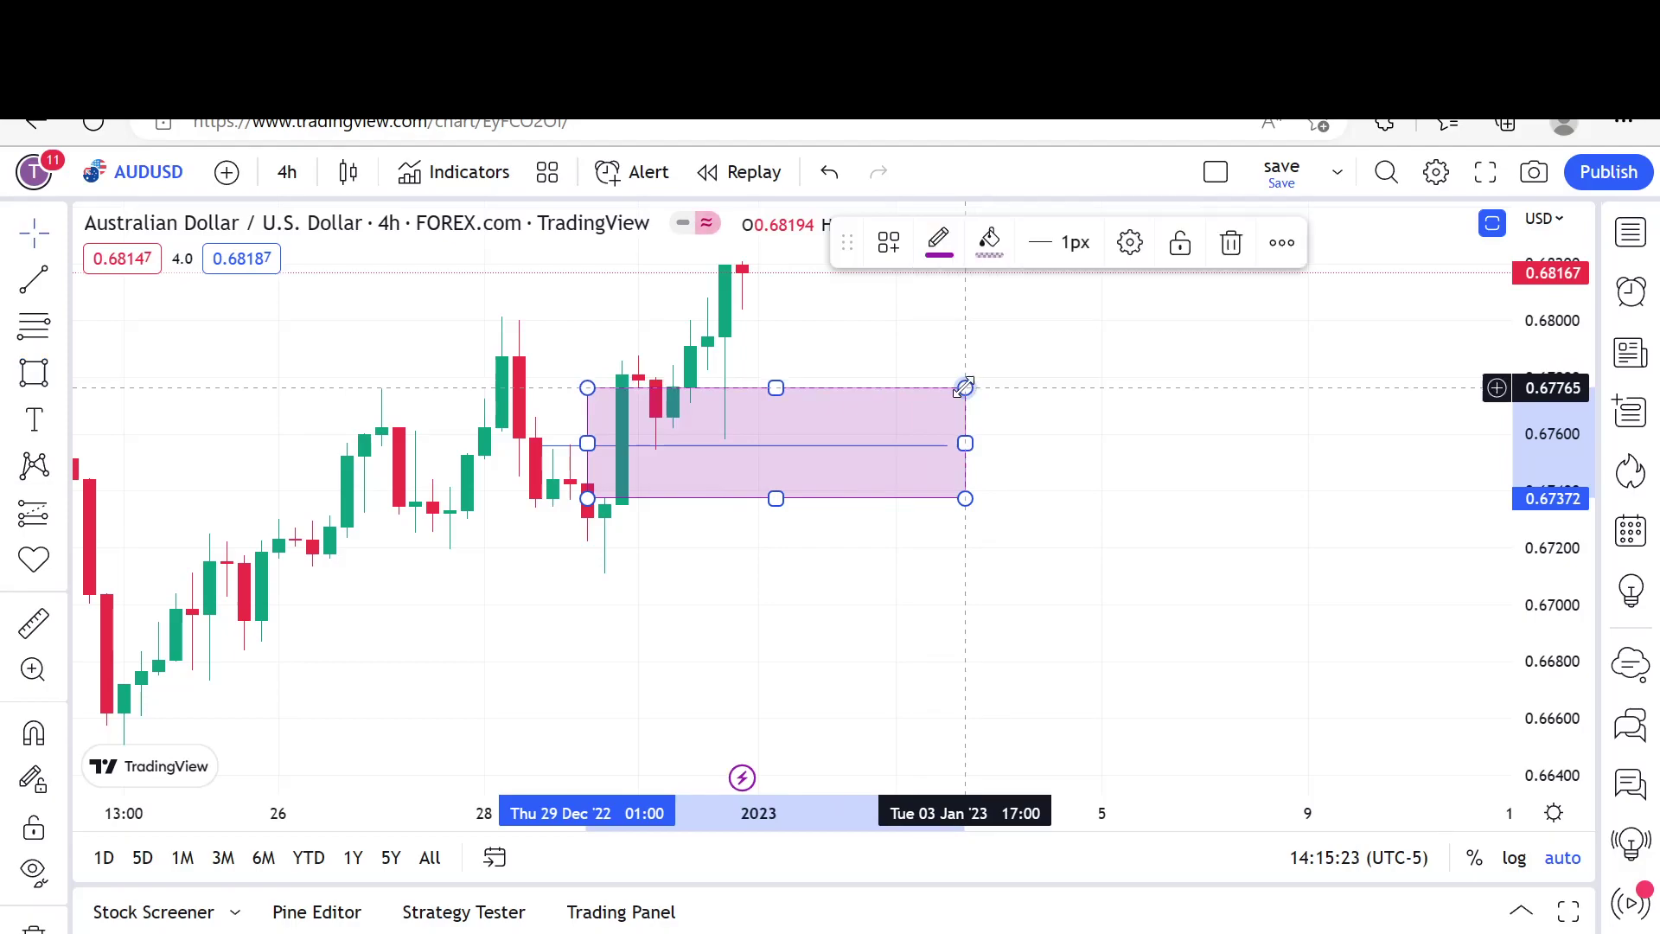
pyautogui.click(893, 350)
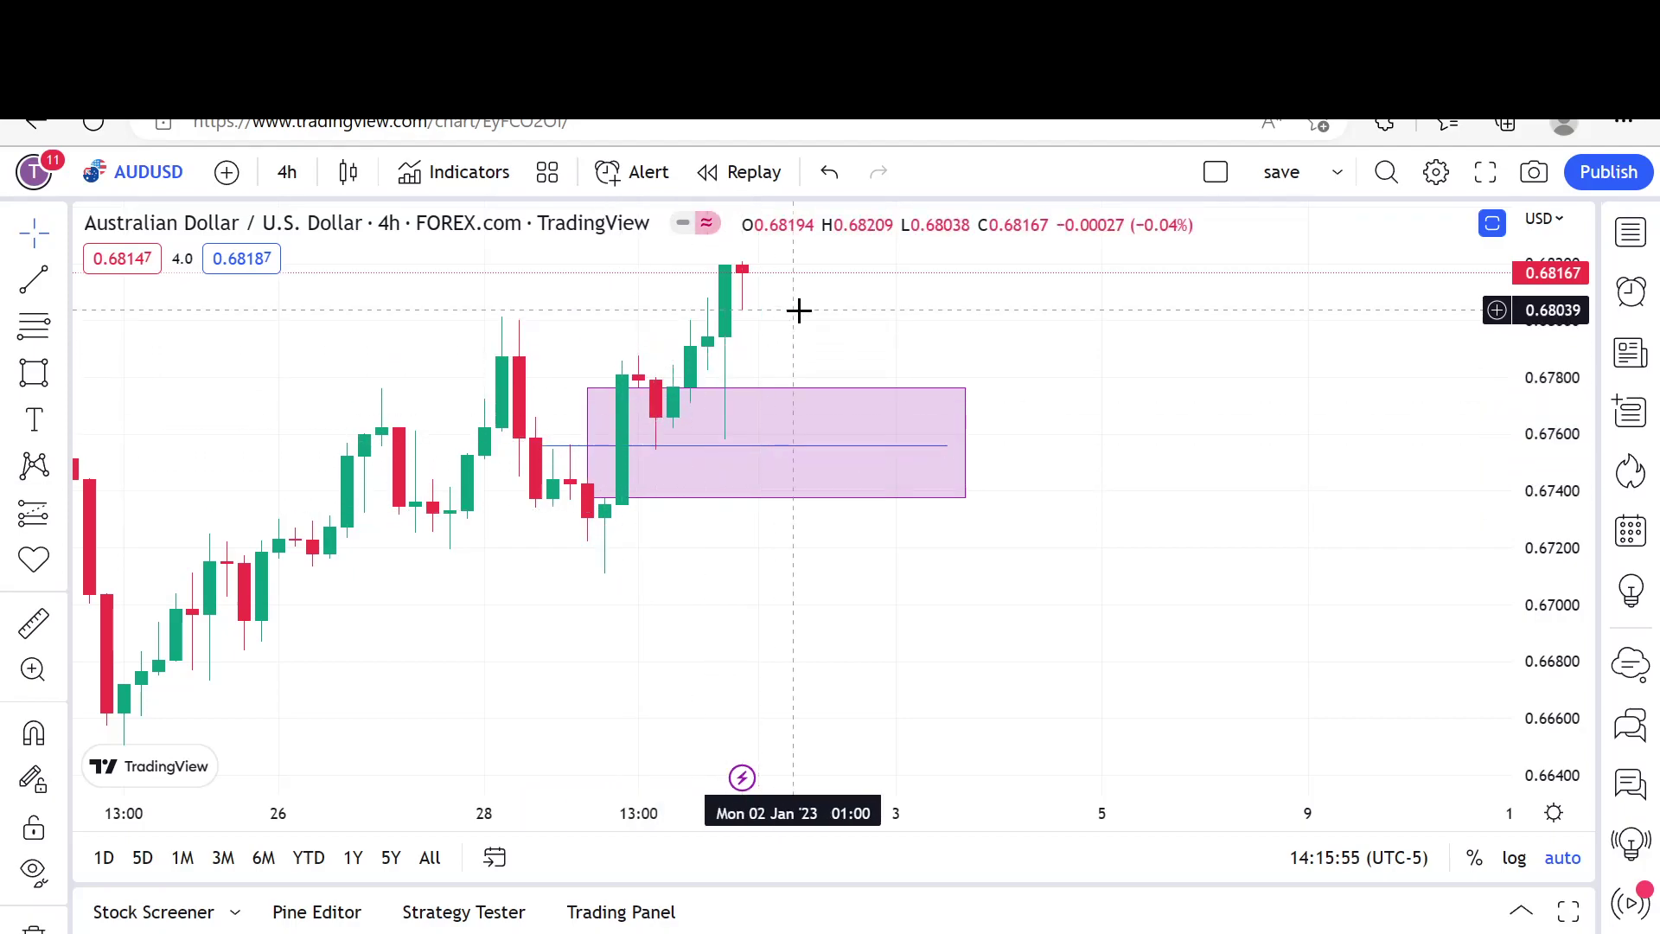
# Step: Examine how the 4-hour AUDUSD candles behave around the blue line and the purple zone
pyautogui.scroll(-1, 798, 309)
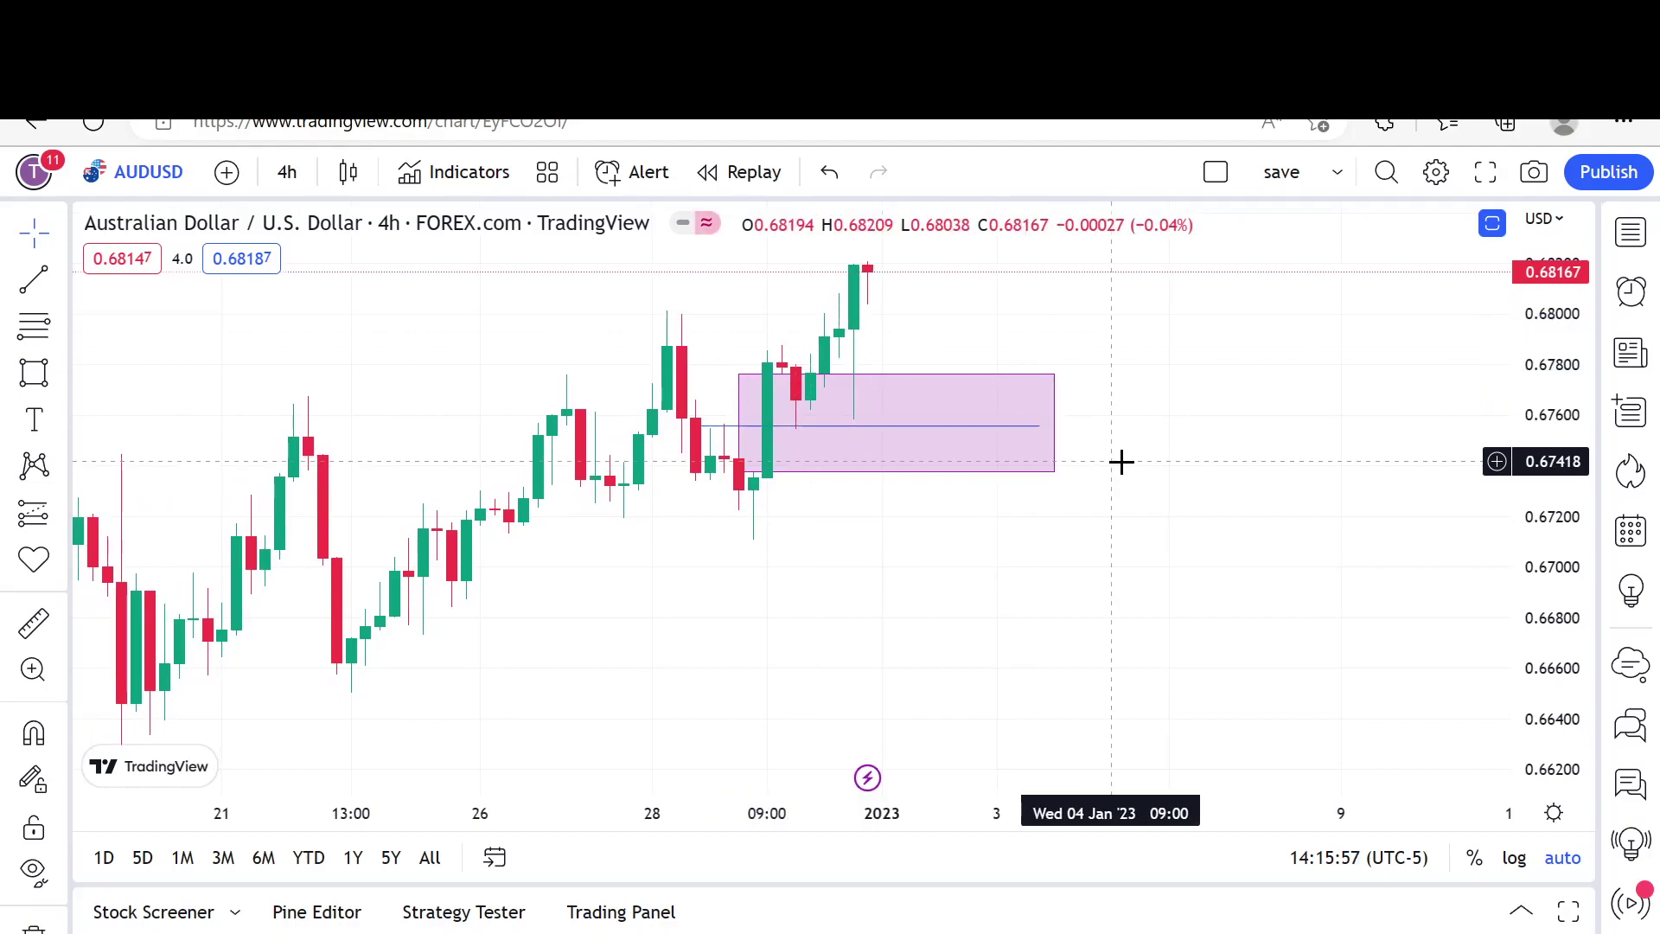
pyautogui.scroll(2, 1123, 460)
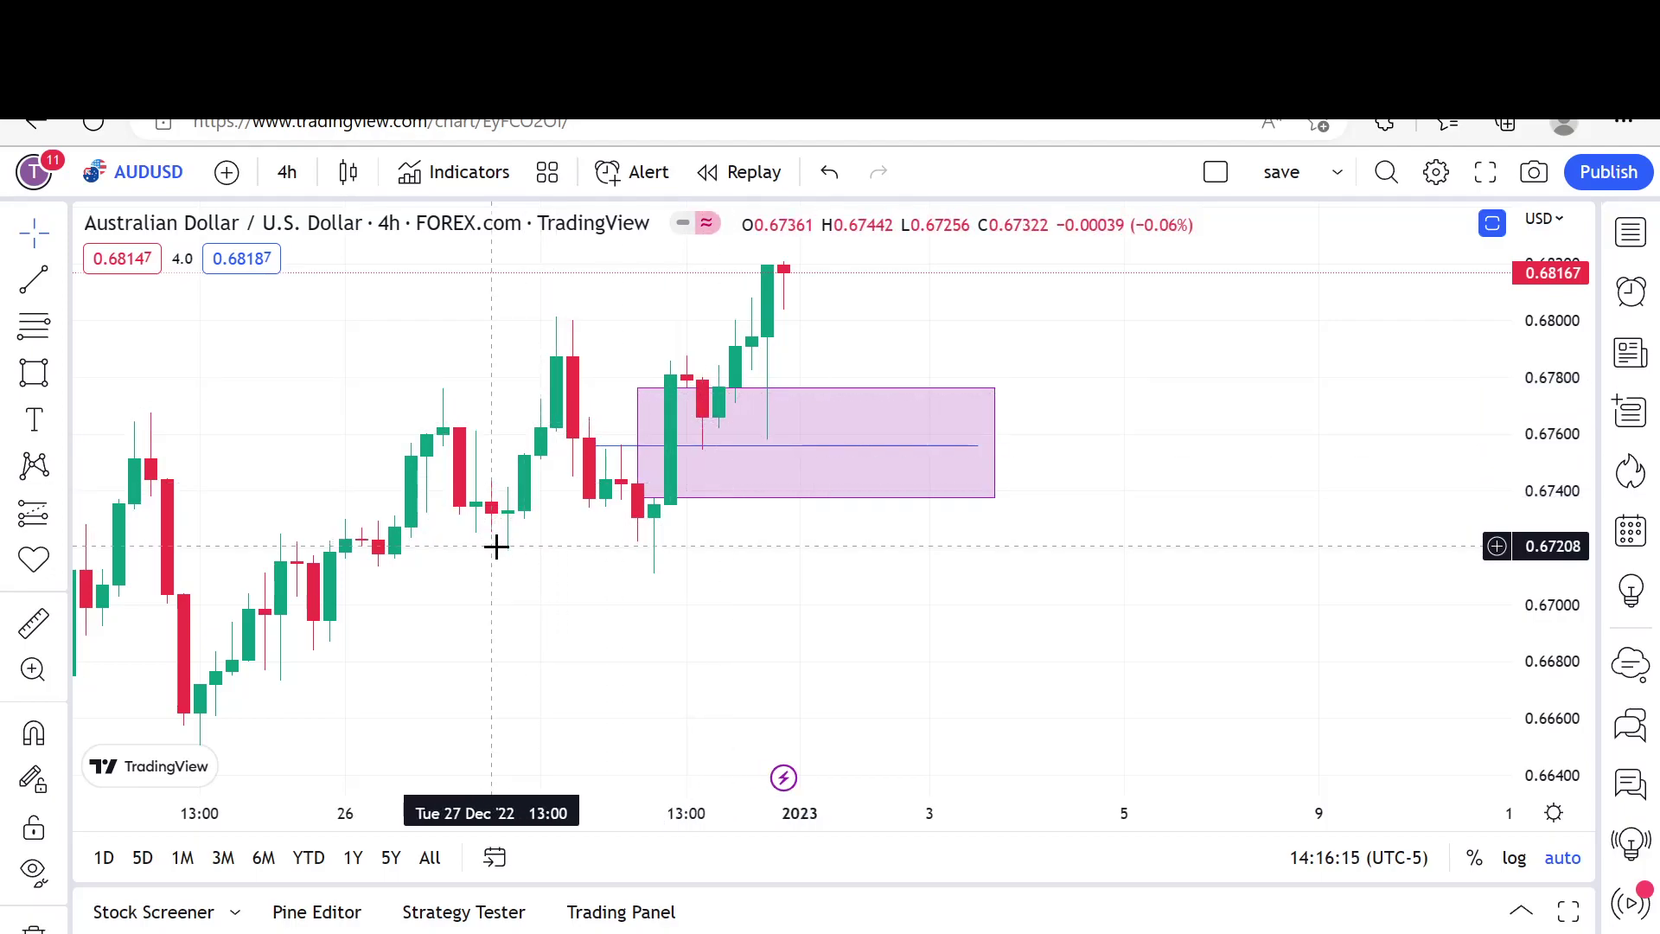
pyautogui.click(676, 456)
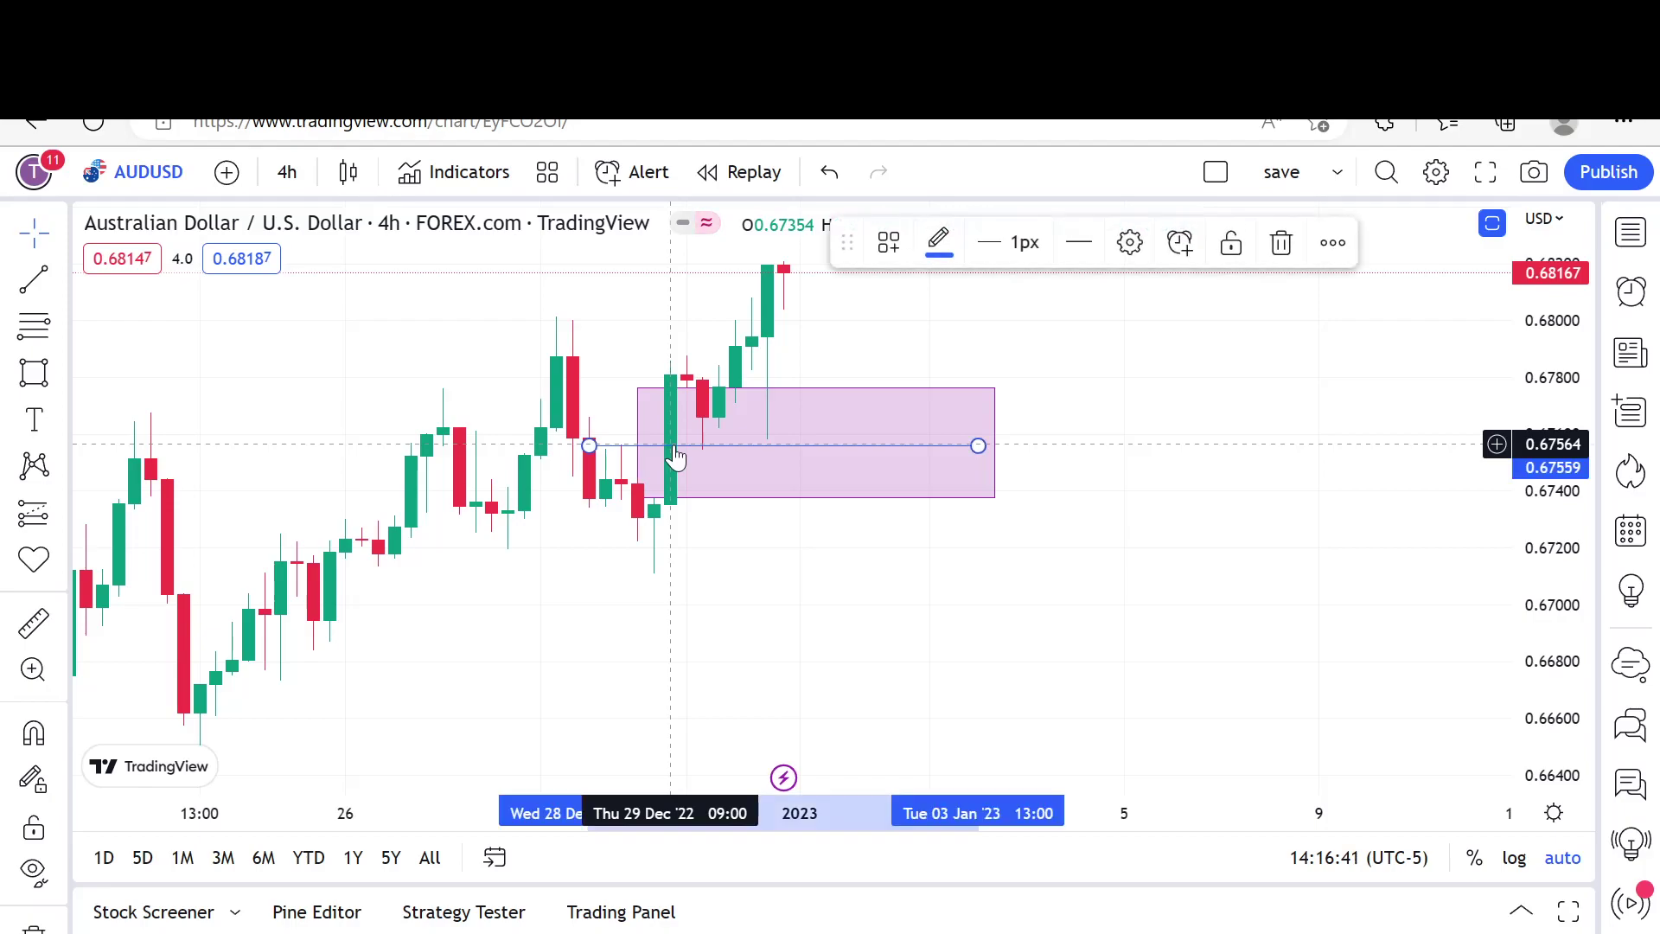
pyautogui.press('Escape')
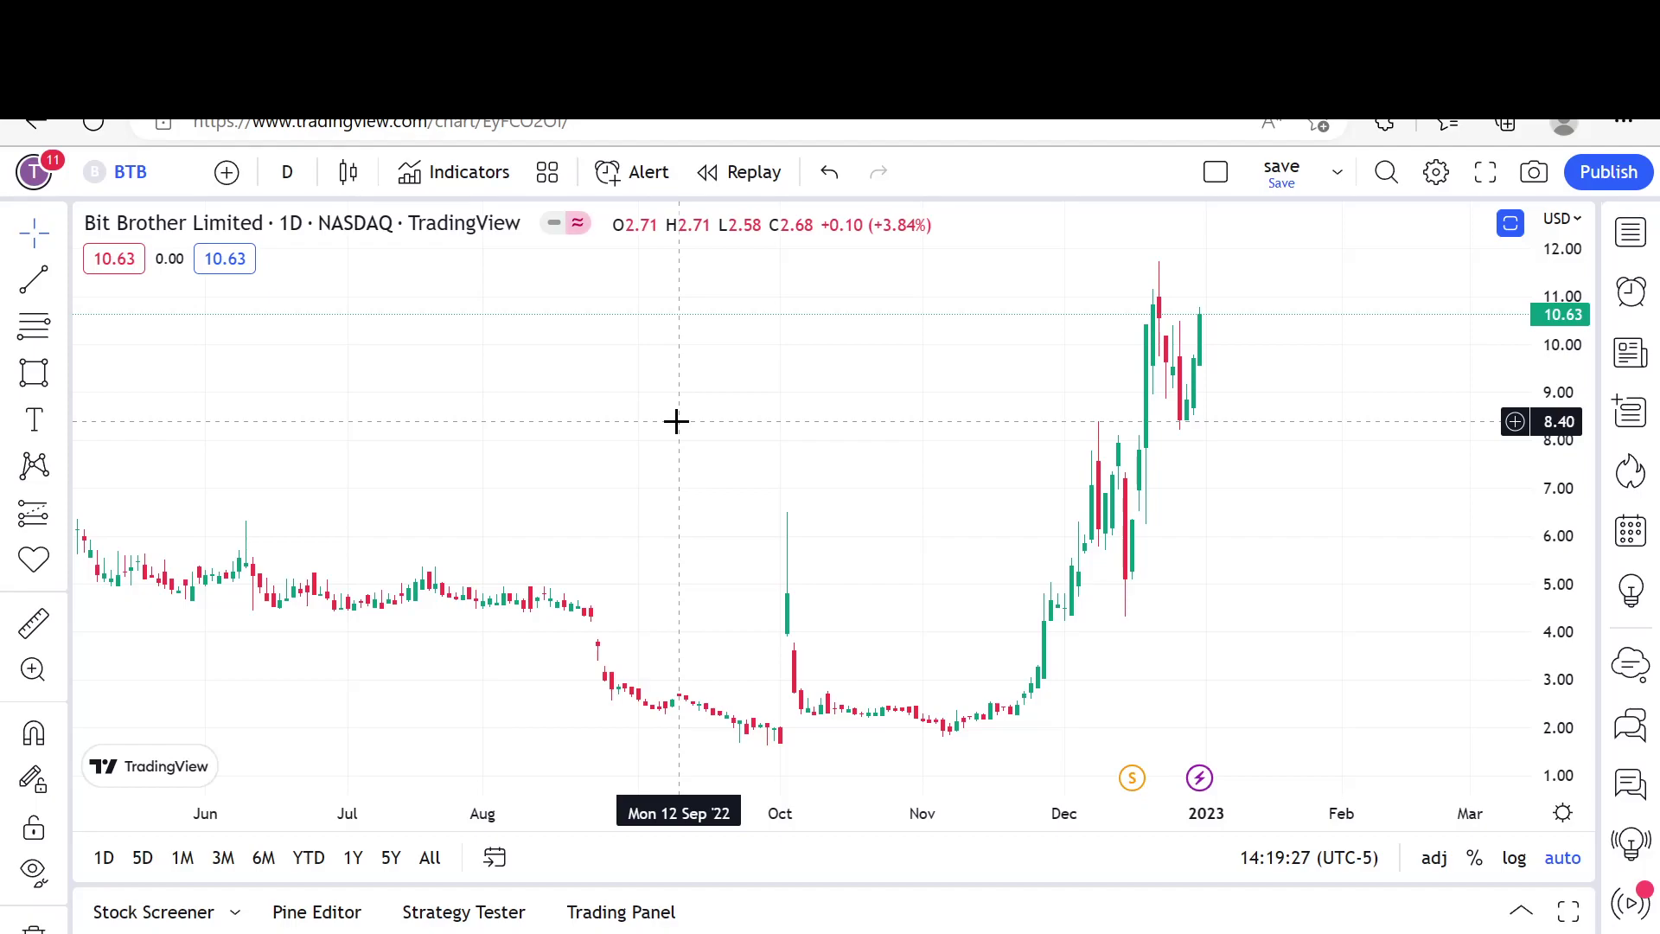
# Step: On the daily BTB chart, draw a horizontal trend line at about 8.40 and a second one just below it, slightly above 8.00
pyautogui.scroll(3, 676, 419)
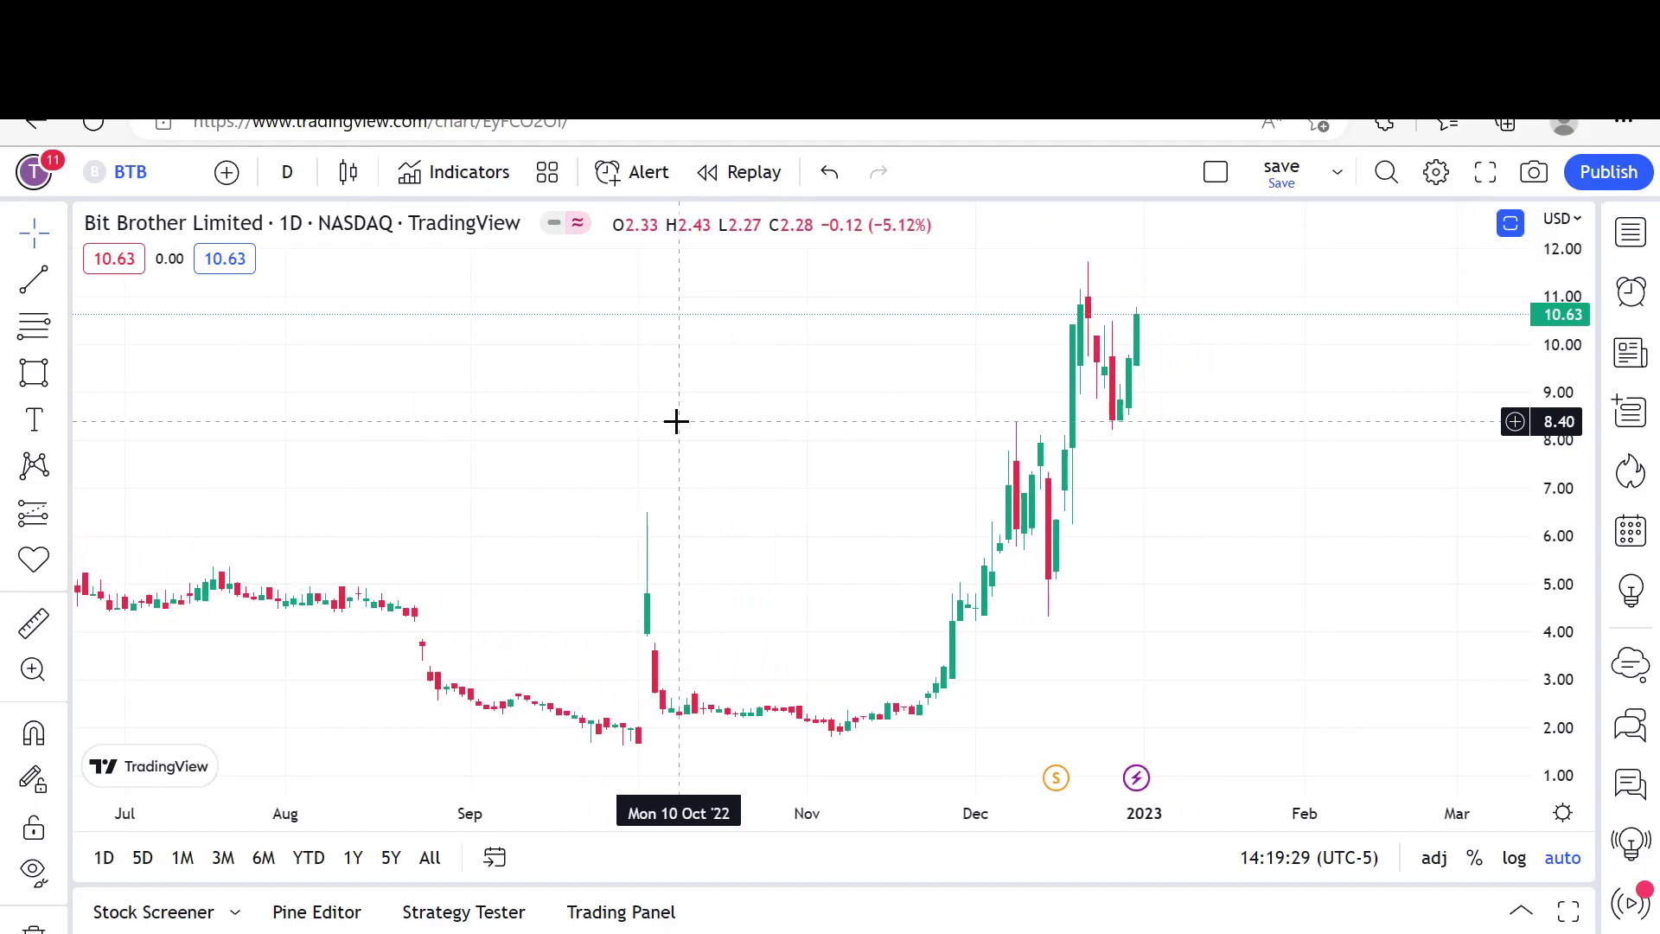
pyautogui.scroll(3, 1135, 568)
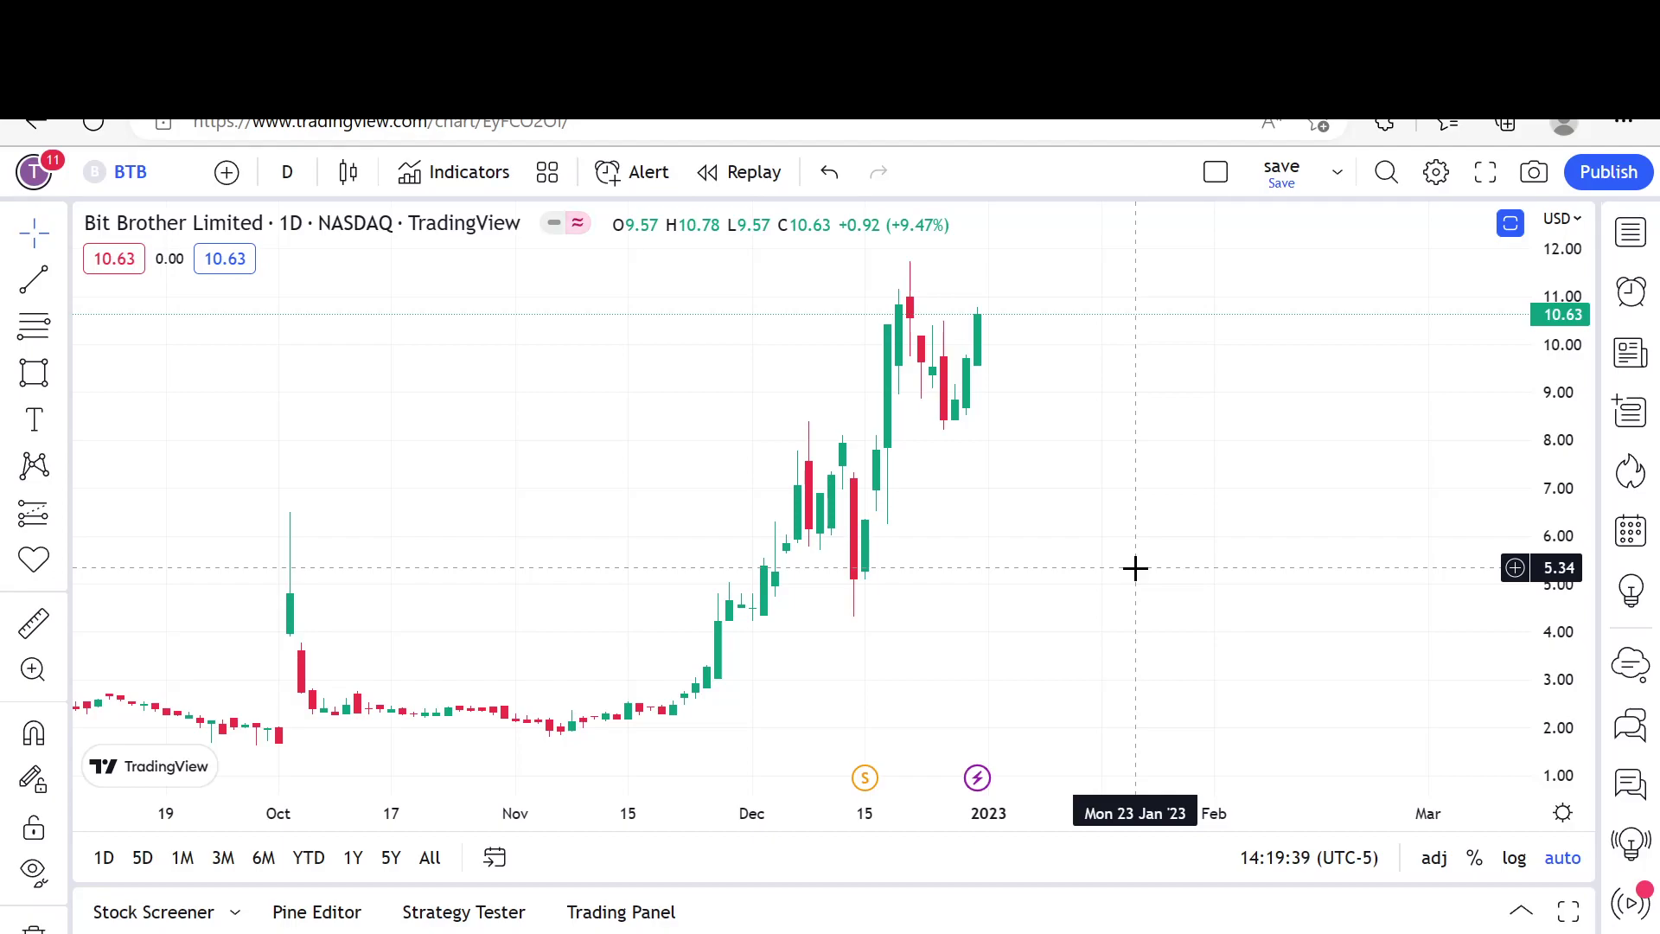
pyautogui.click(33, 278)
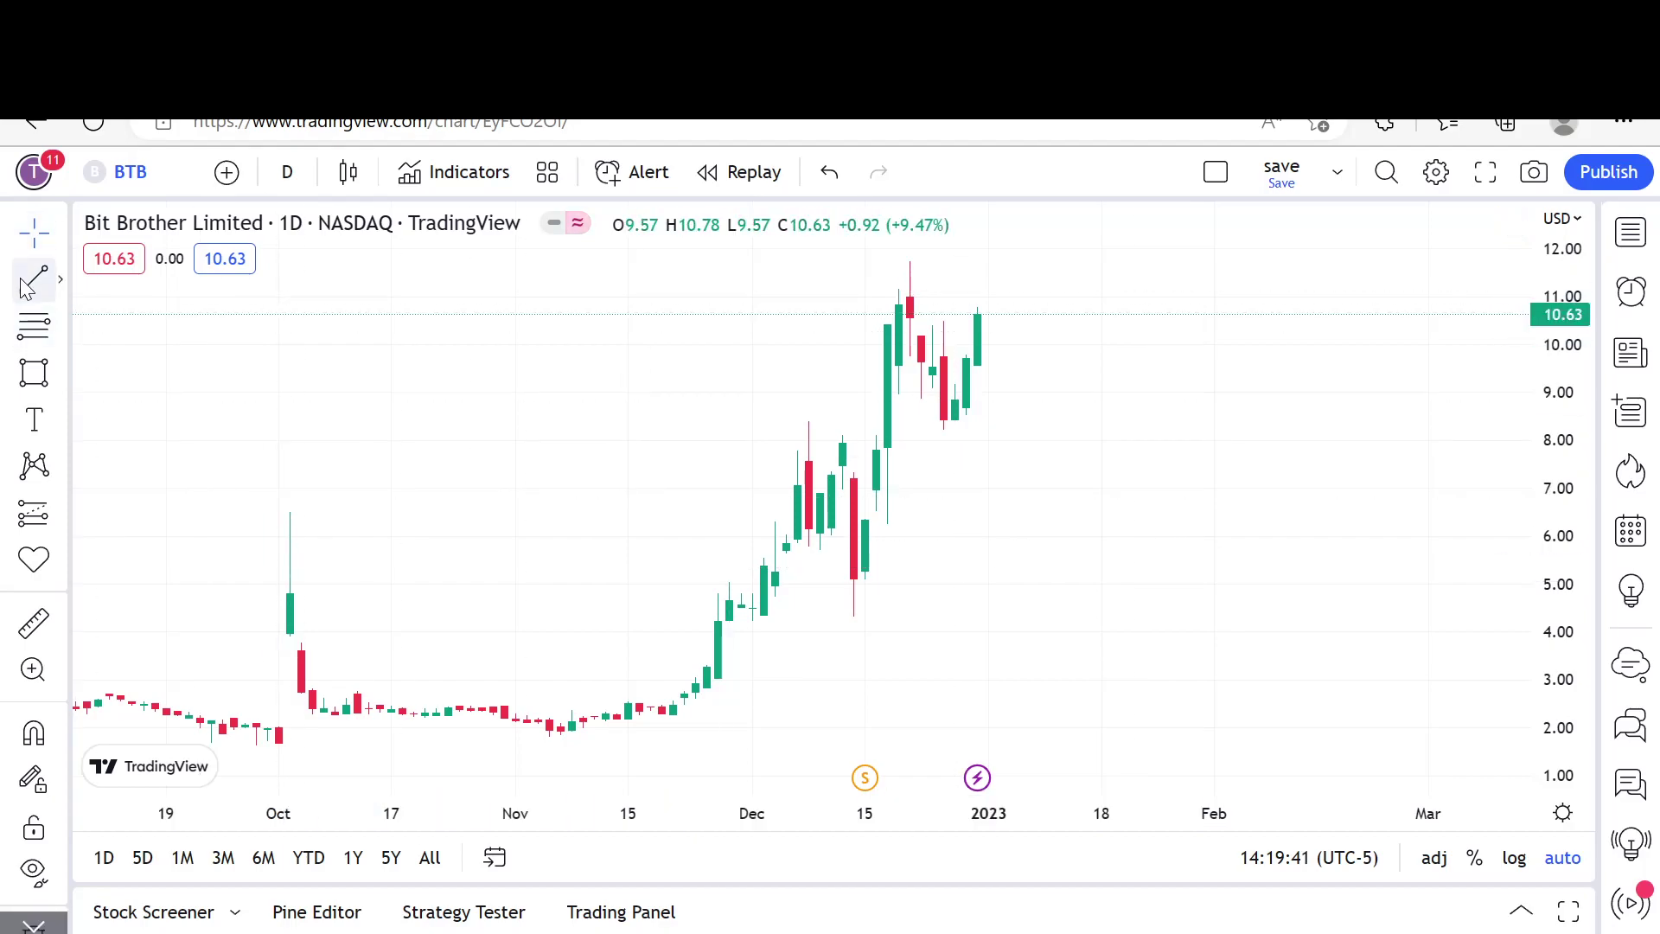
pyautogui.click(380, 421)
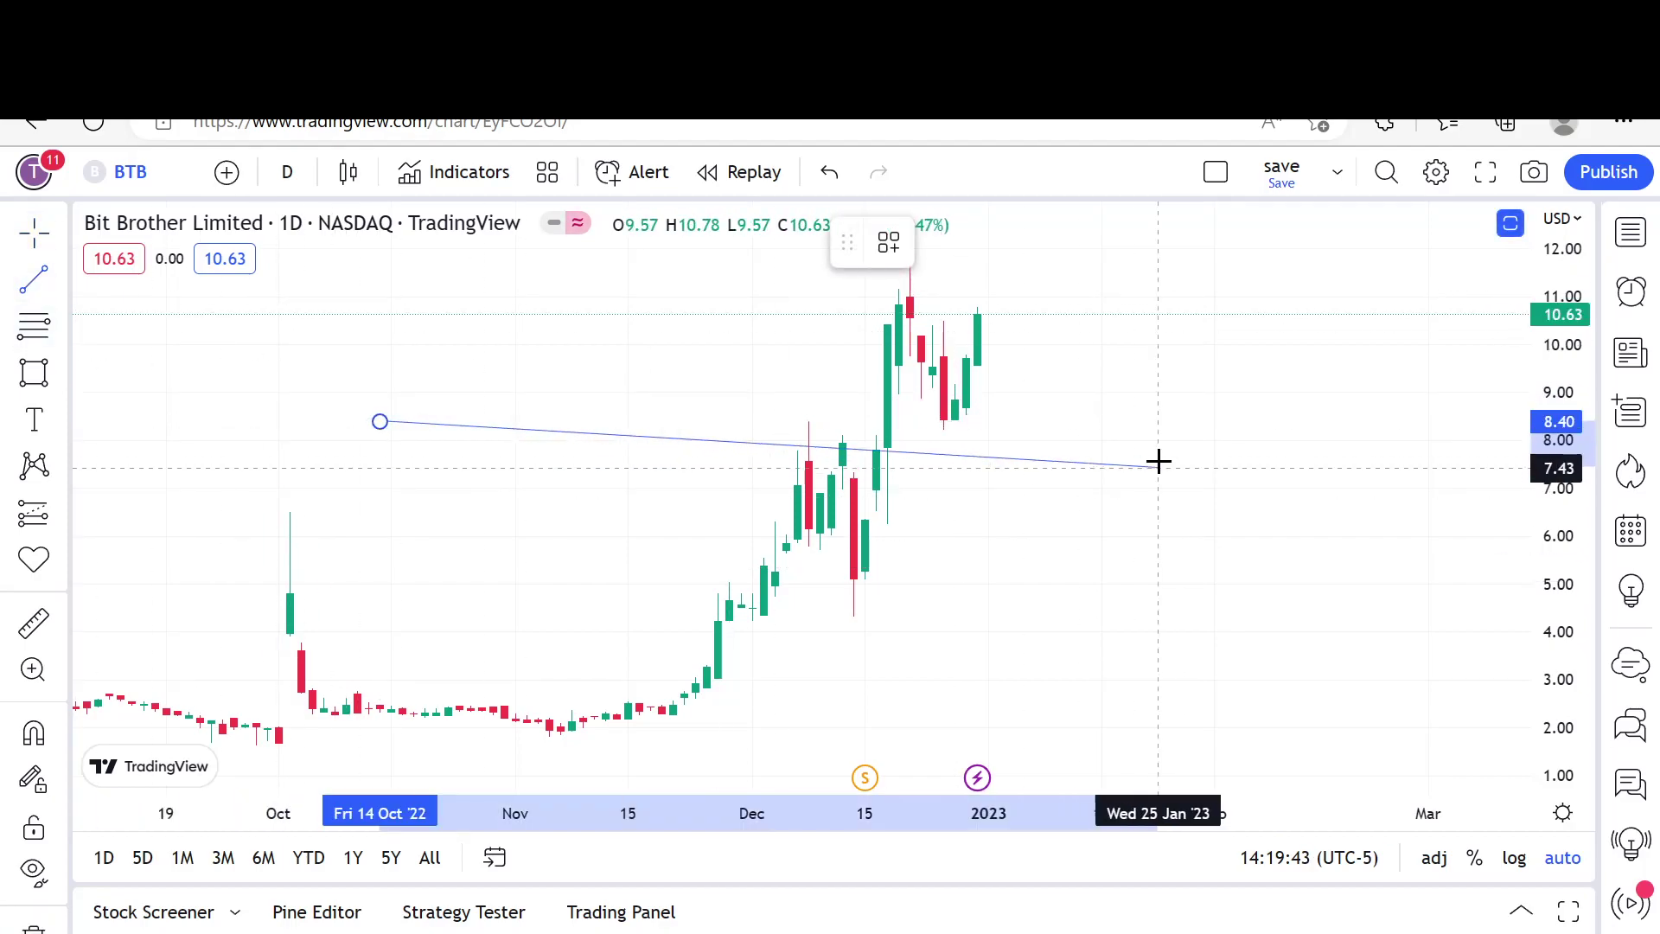
pyautogui.click(1304, 421)
pyautogui.click(415, 398)
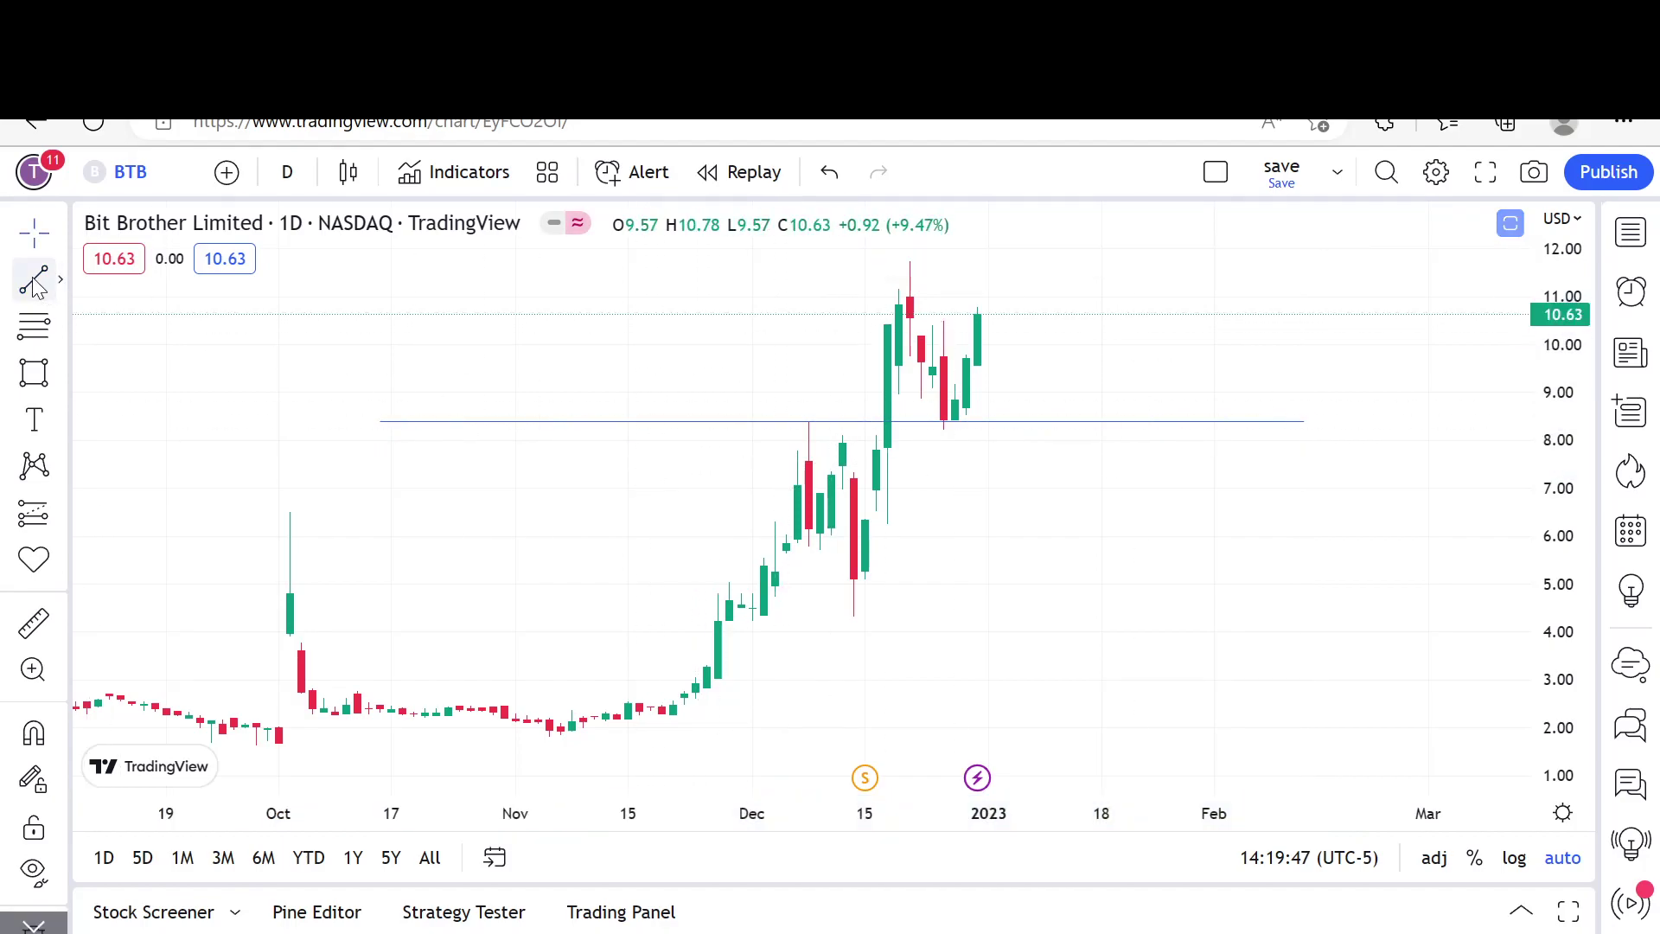
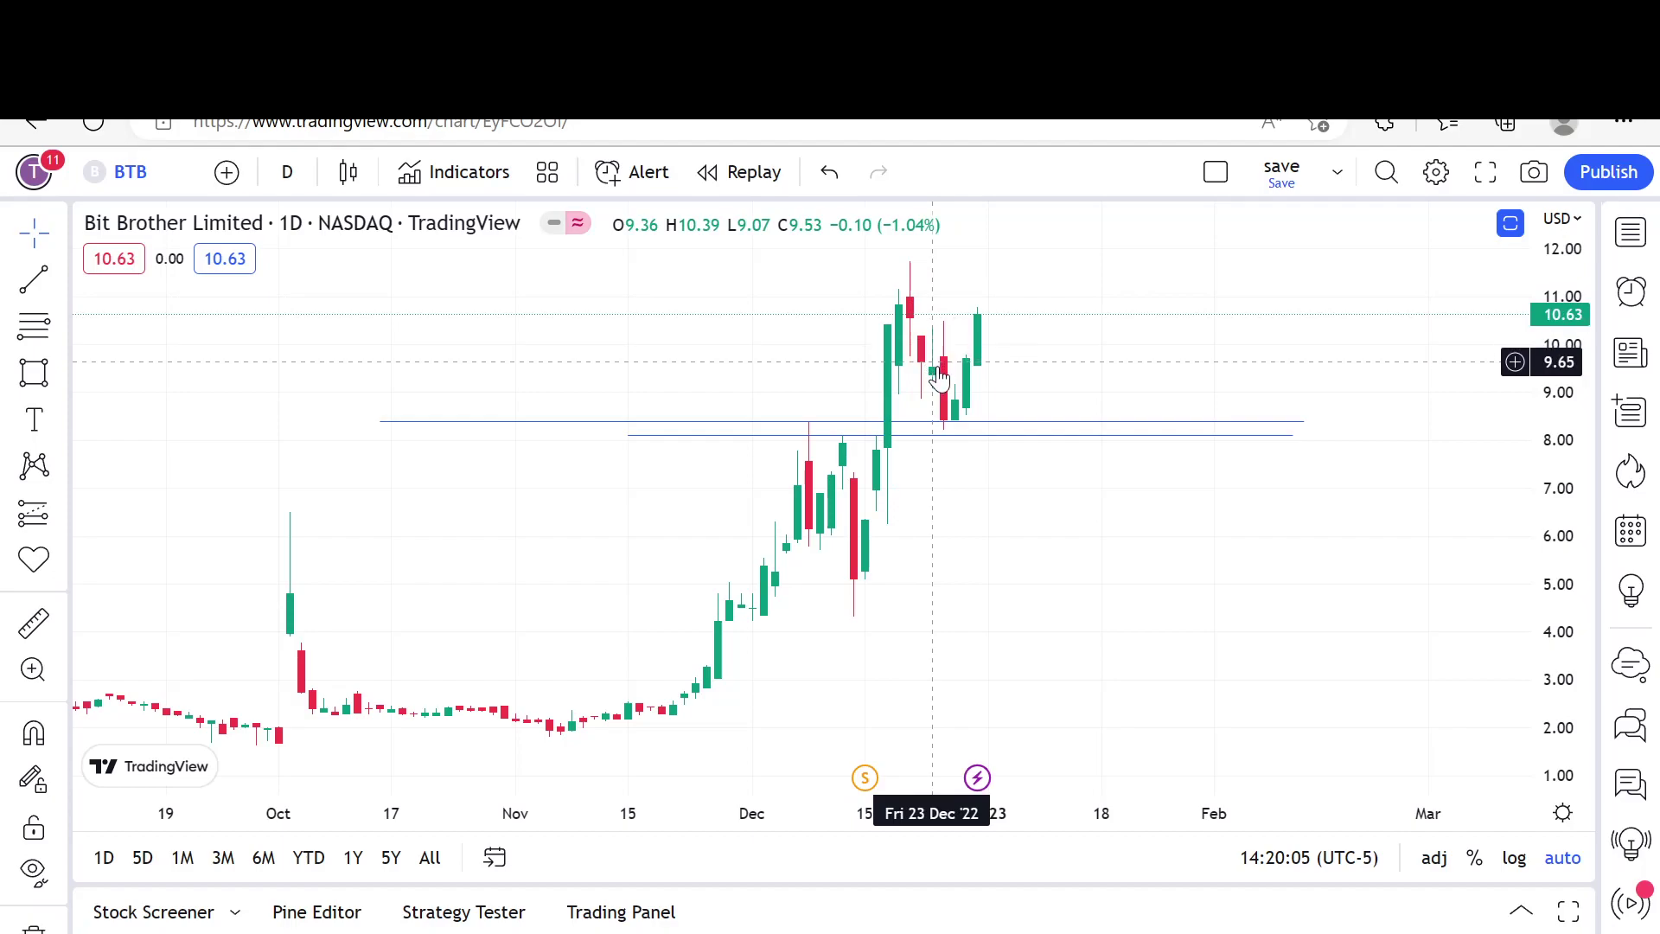
# Step: Draw a rectangle zone from about 8.05 to 9.00 over the two lines, spanning 14 December 2022 to 30 January 2023
pyautogui.click(949, 426)
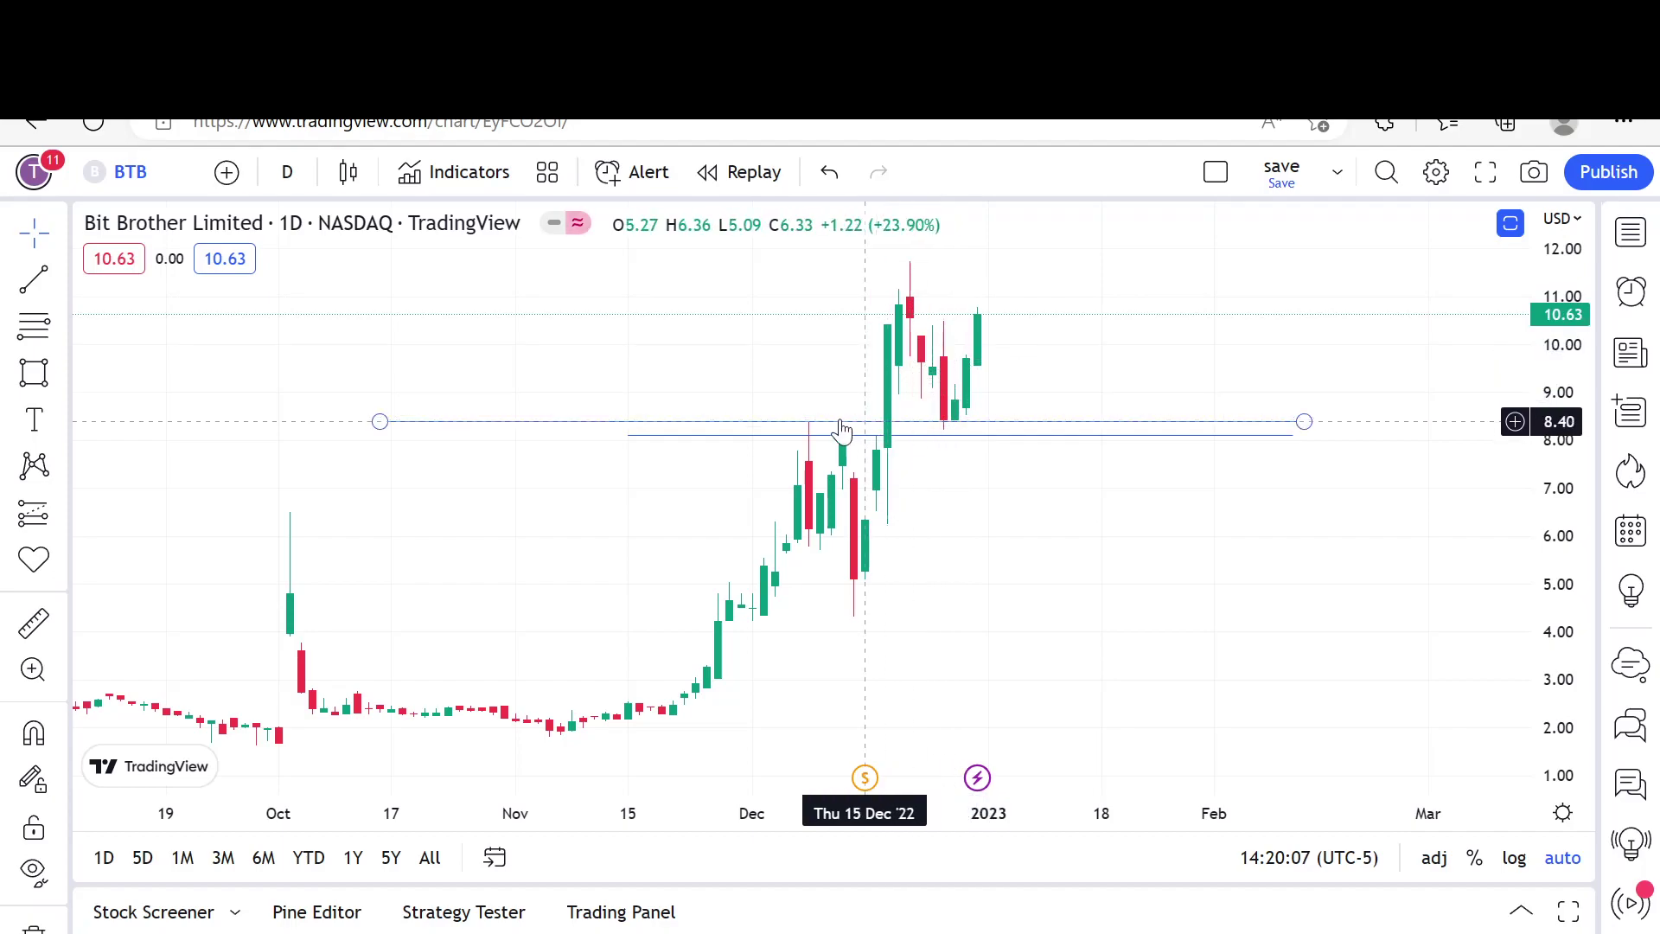
pyautogui.click(887, 436)
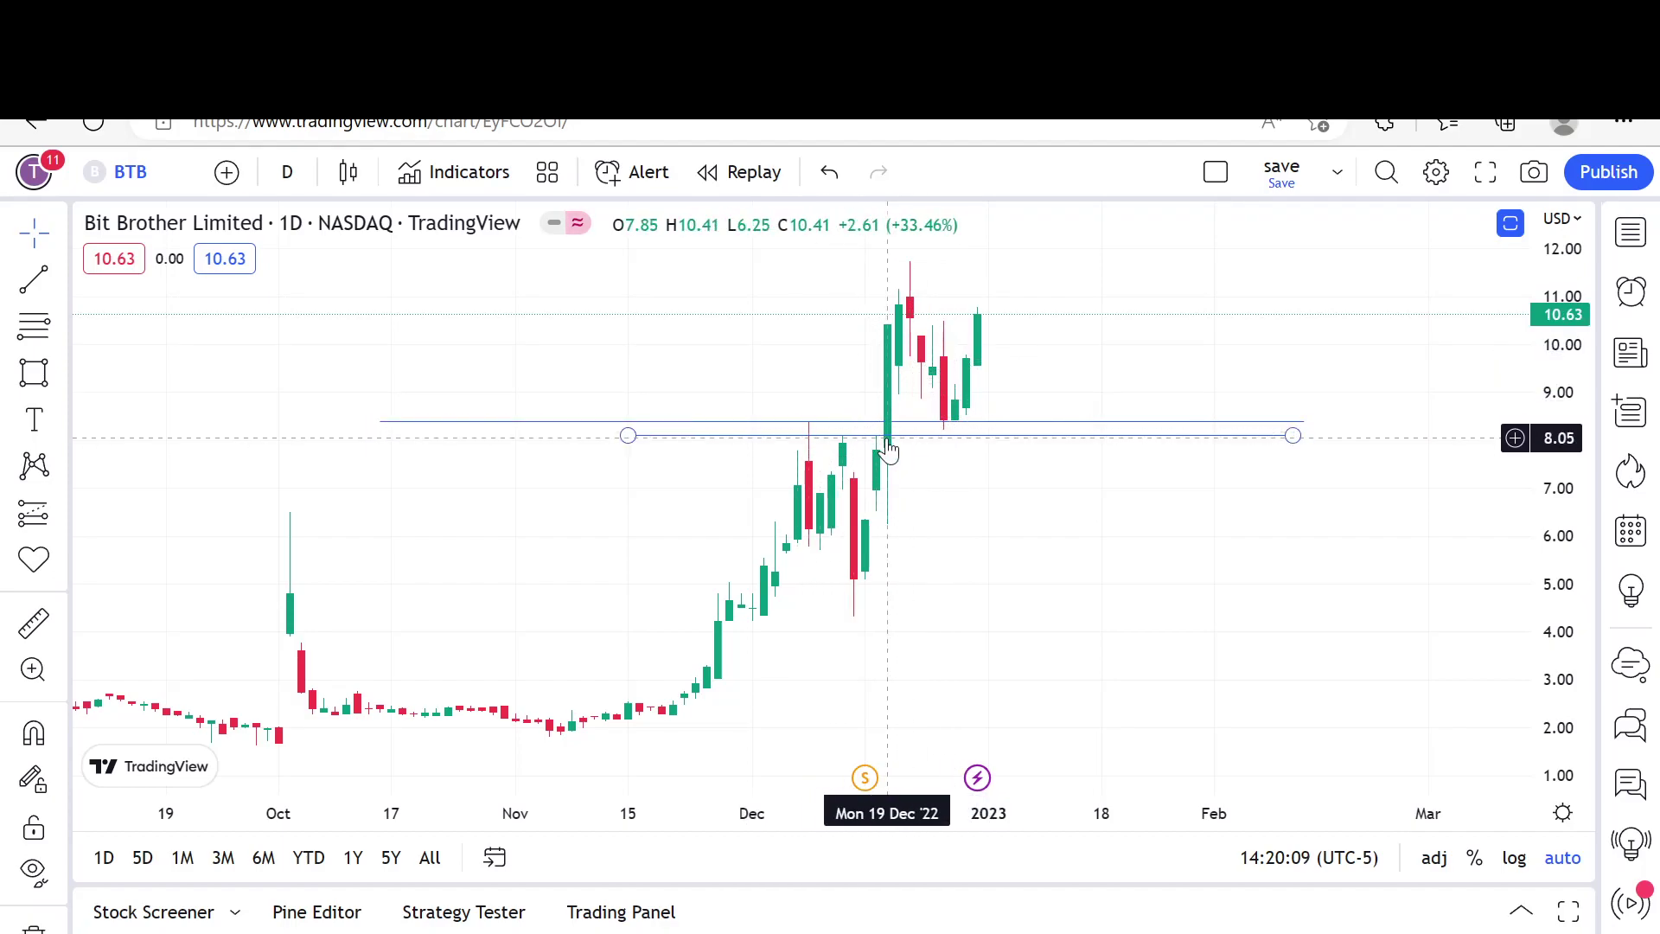
pyautogui.click(33, 371)
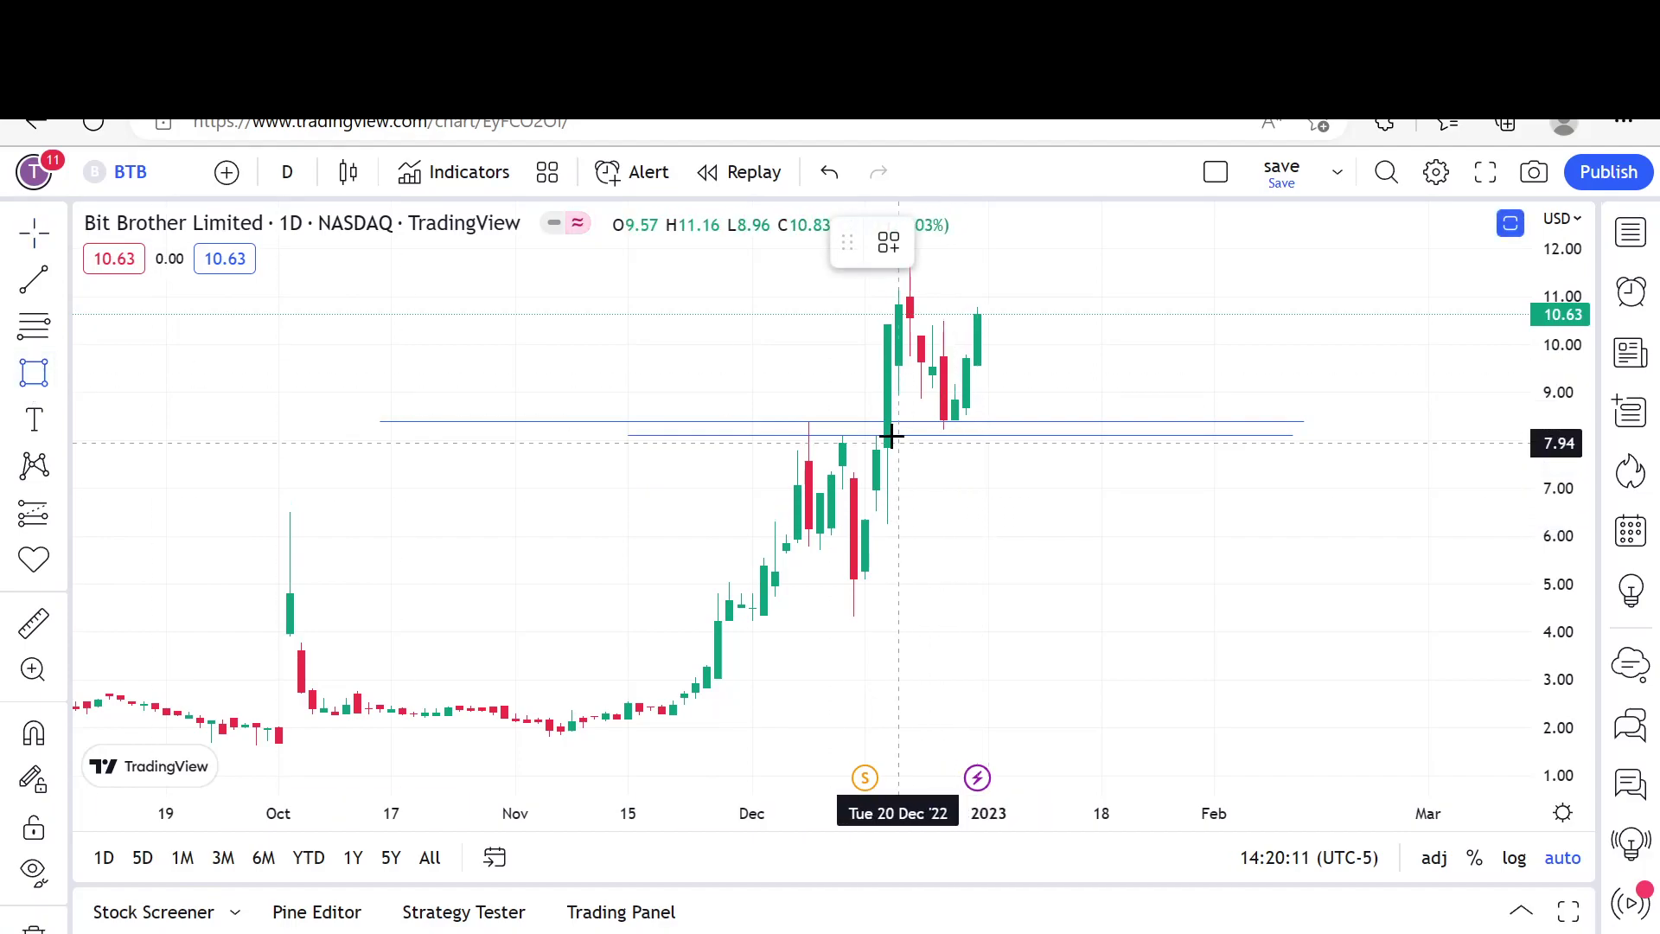
pyautogui.click(854, 437)
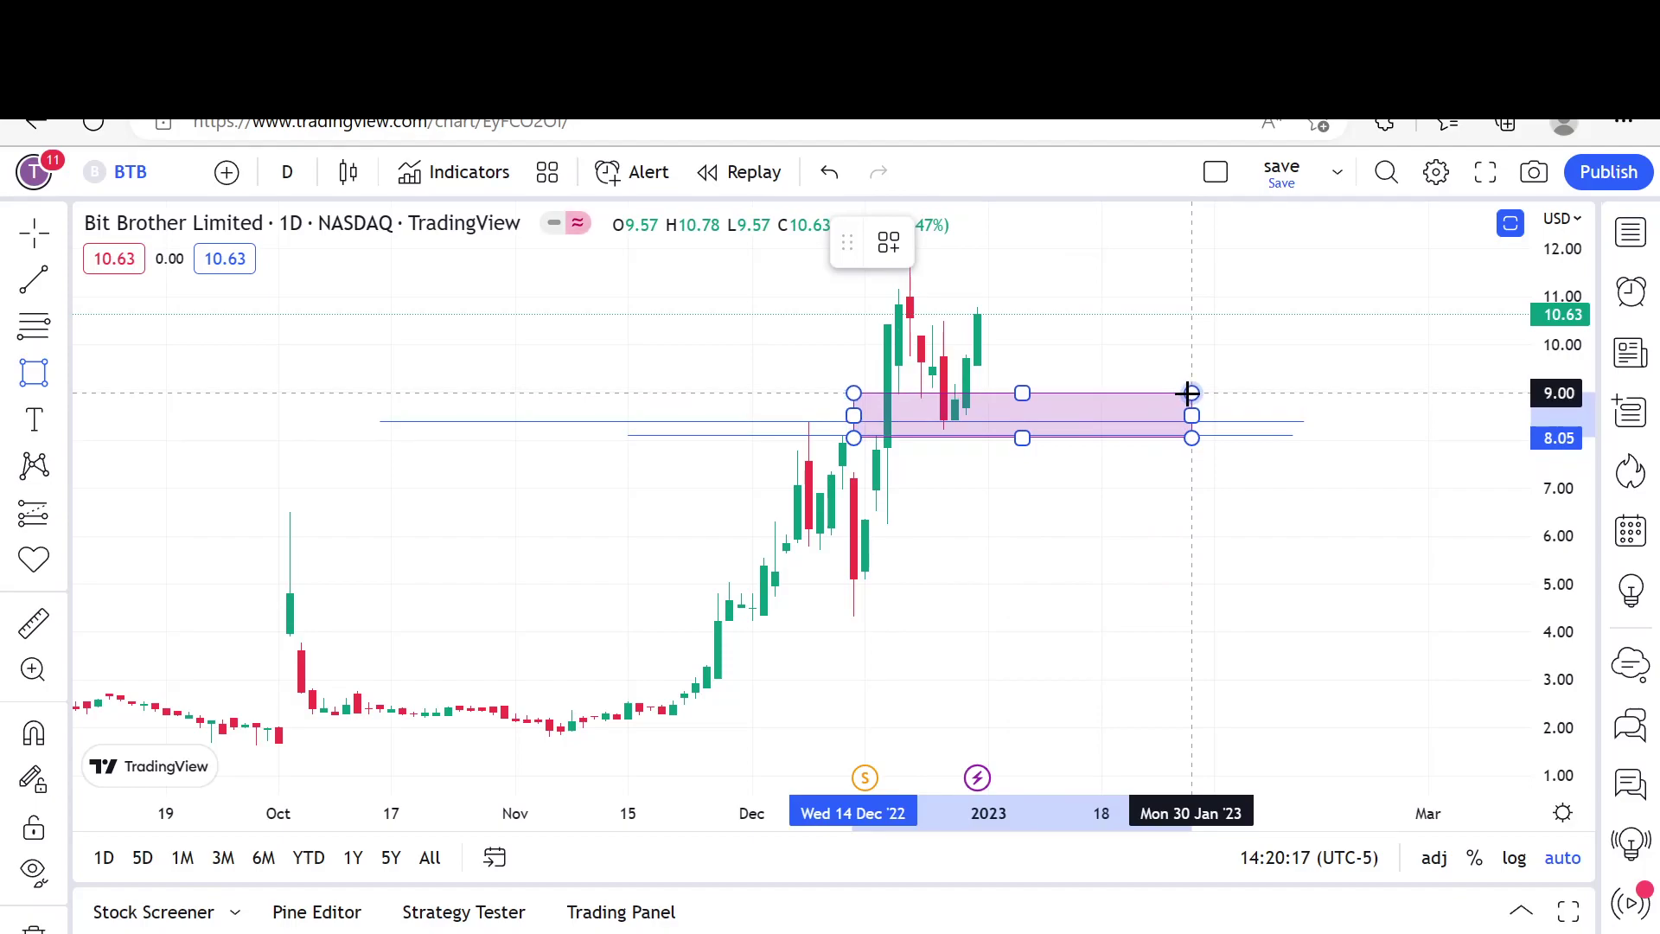
pyautogui.click(1190, 395)
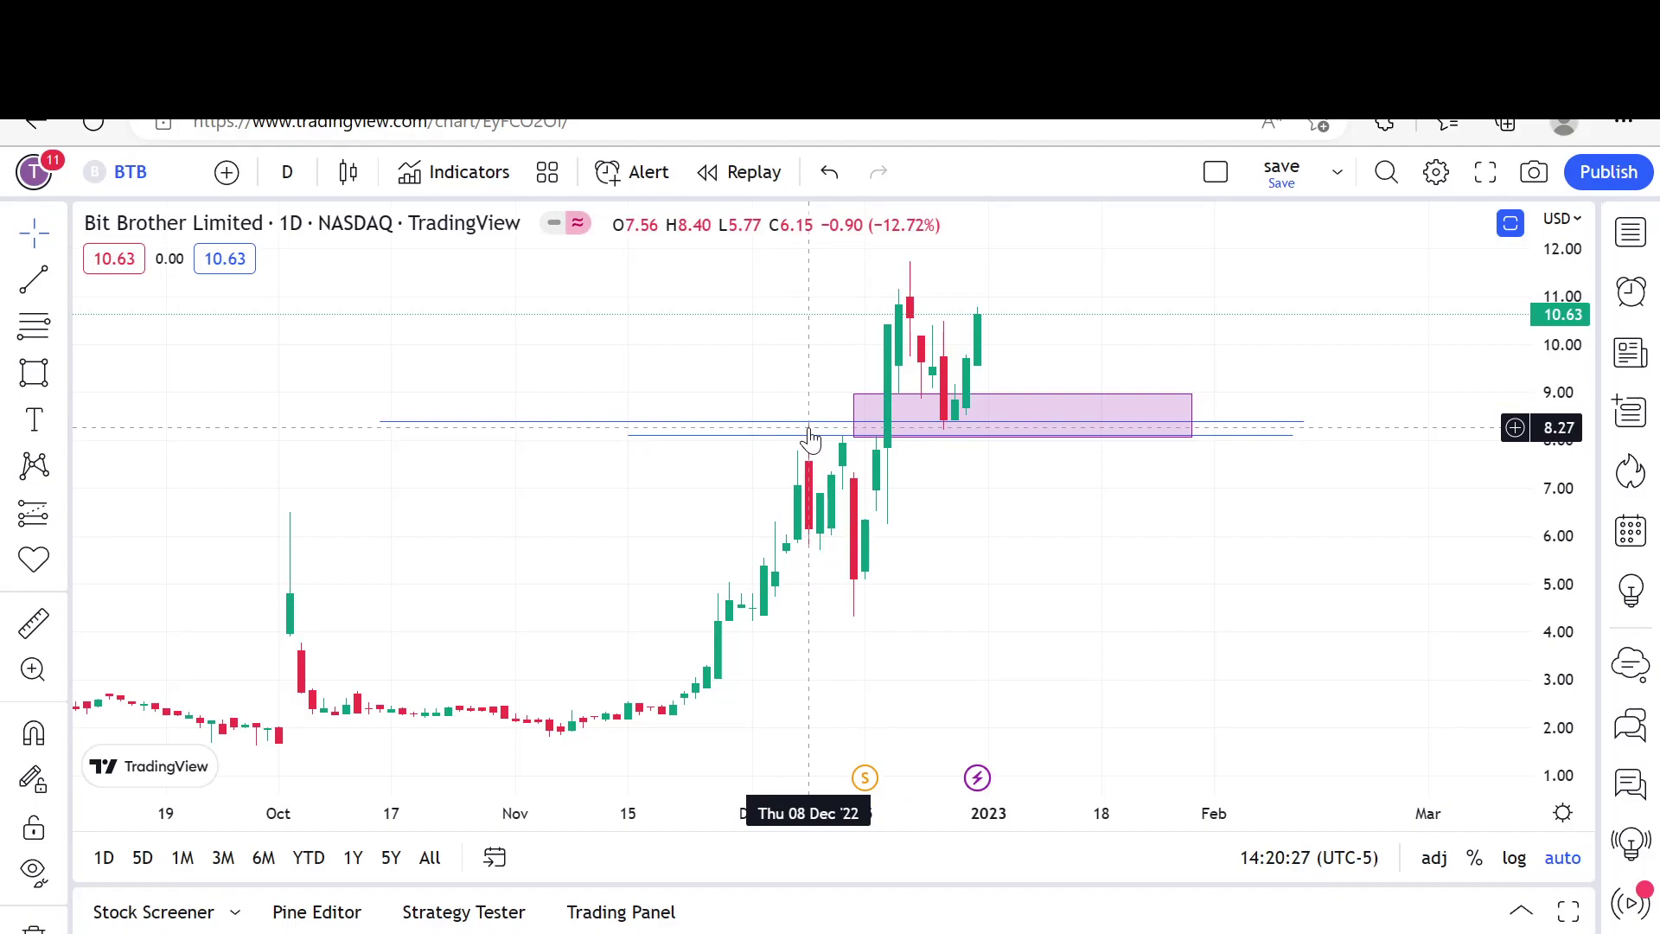
pyautogui.click(953, 437)
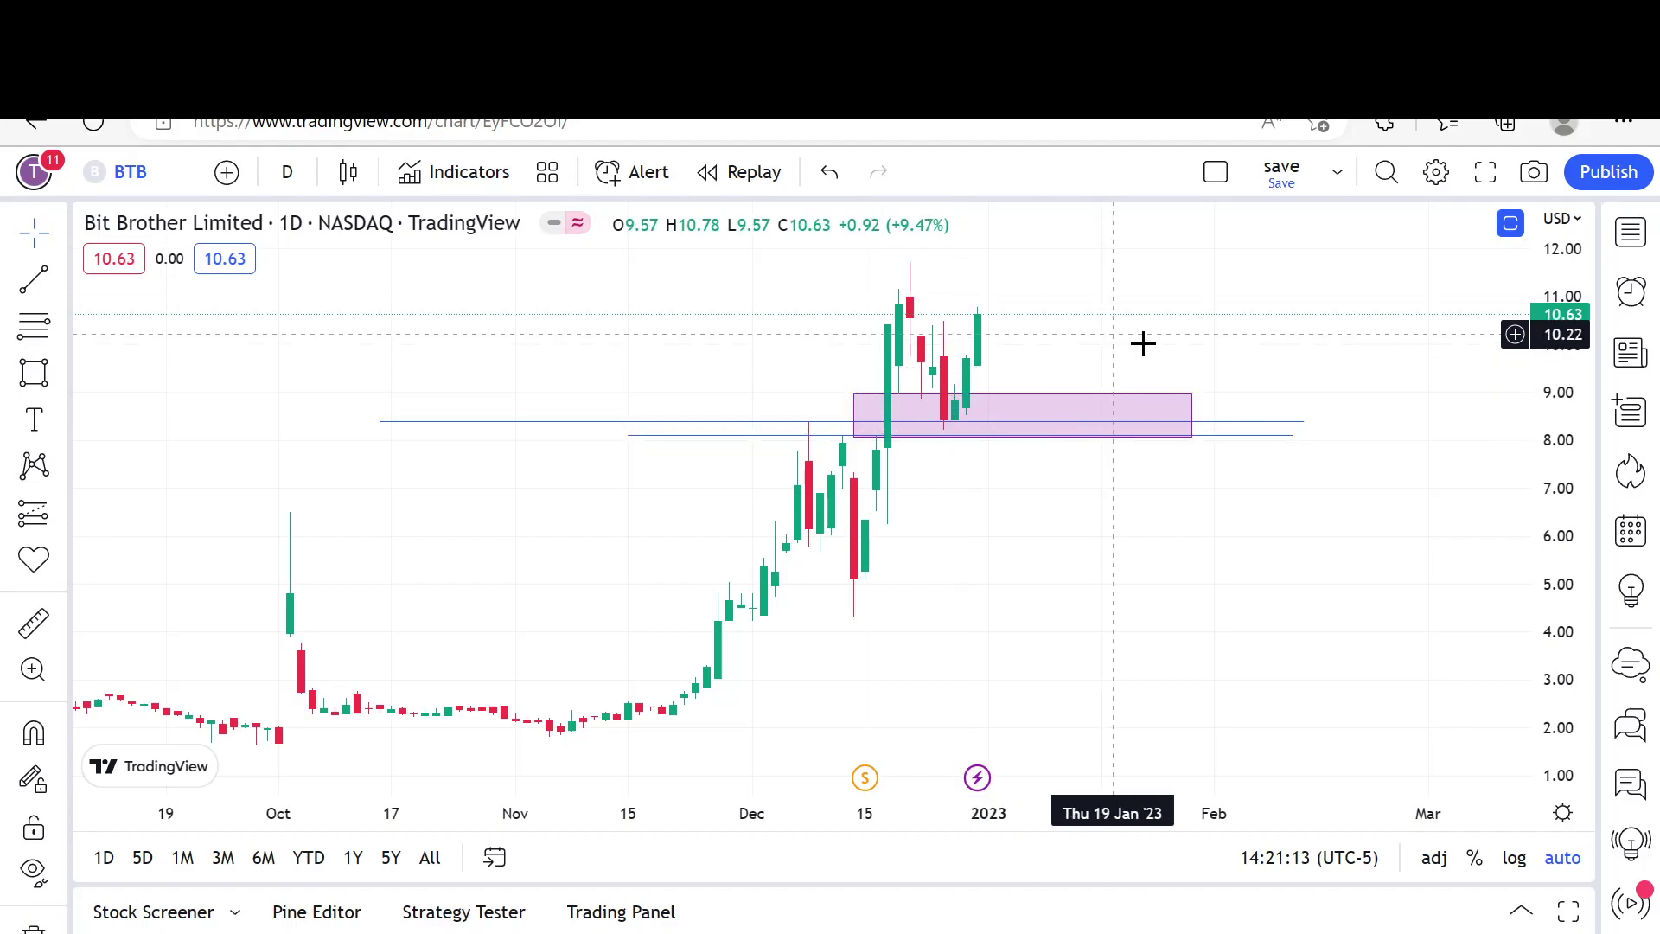
pyautogui.scroll(-1, 1269, 391)
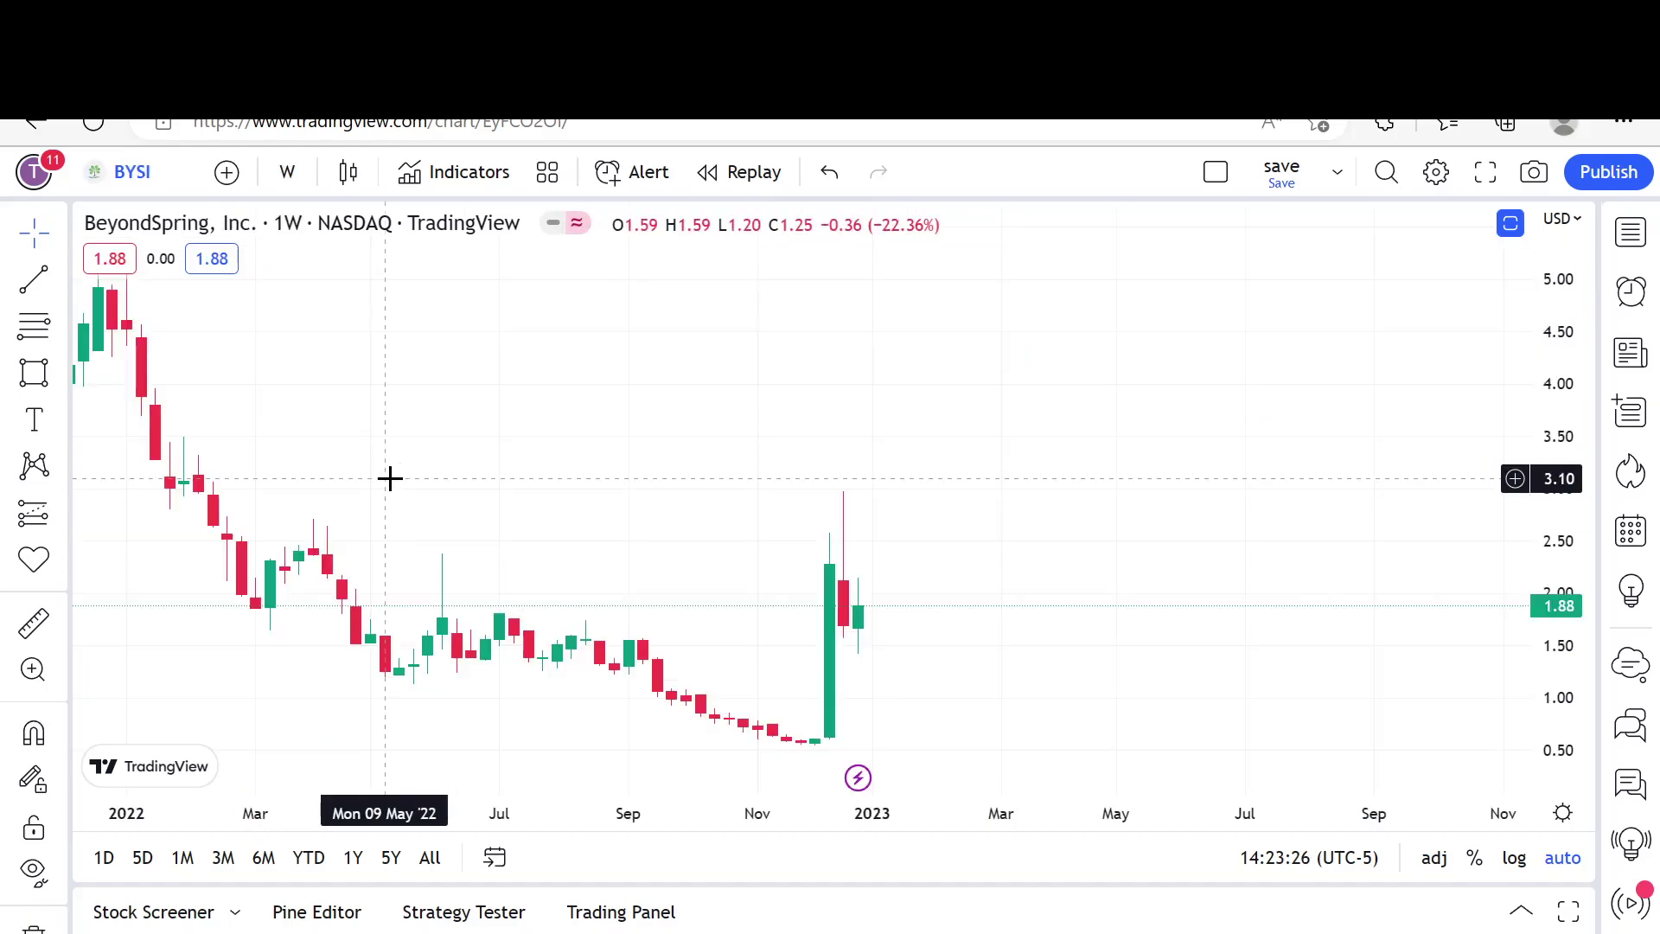
# Step: On the weekly BYSI chart, draw a horizontal extended line at about 1.57 along the base of the latest candles
pyautogui.scroll(2, 391, 479)
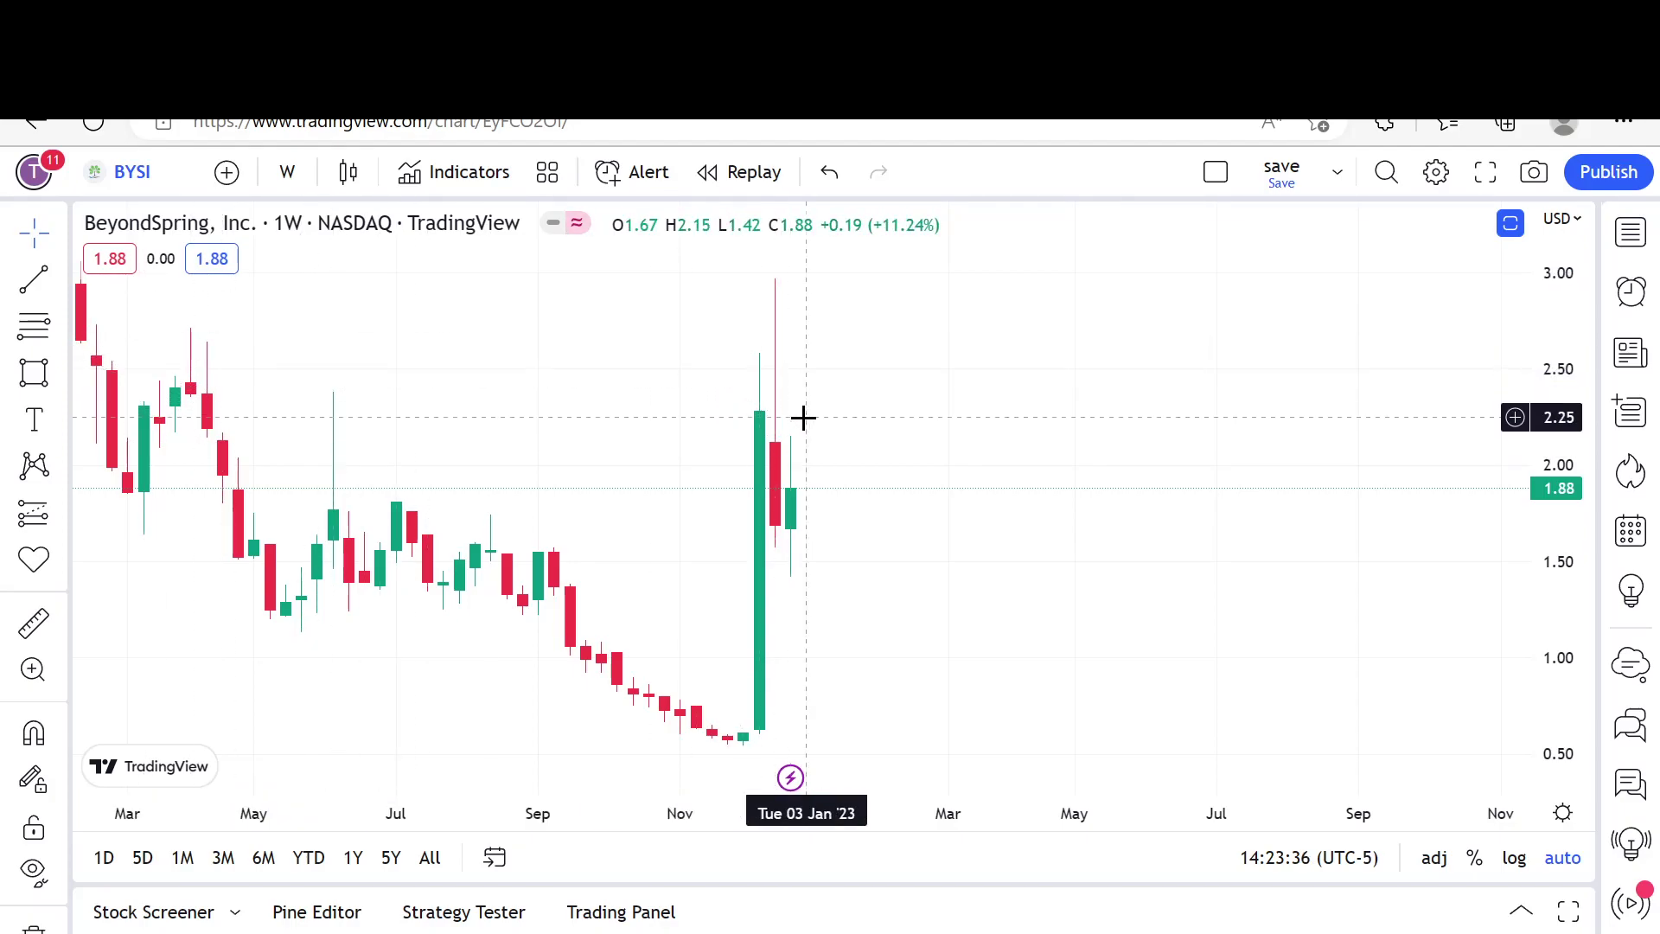
pyautogui.scroll(1, 803, 416)
pyautogui.scroll(1, 803, 417)
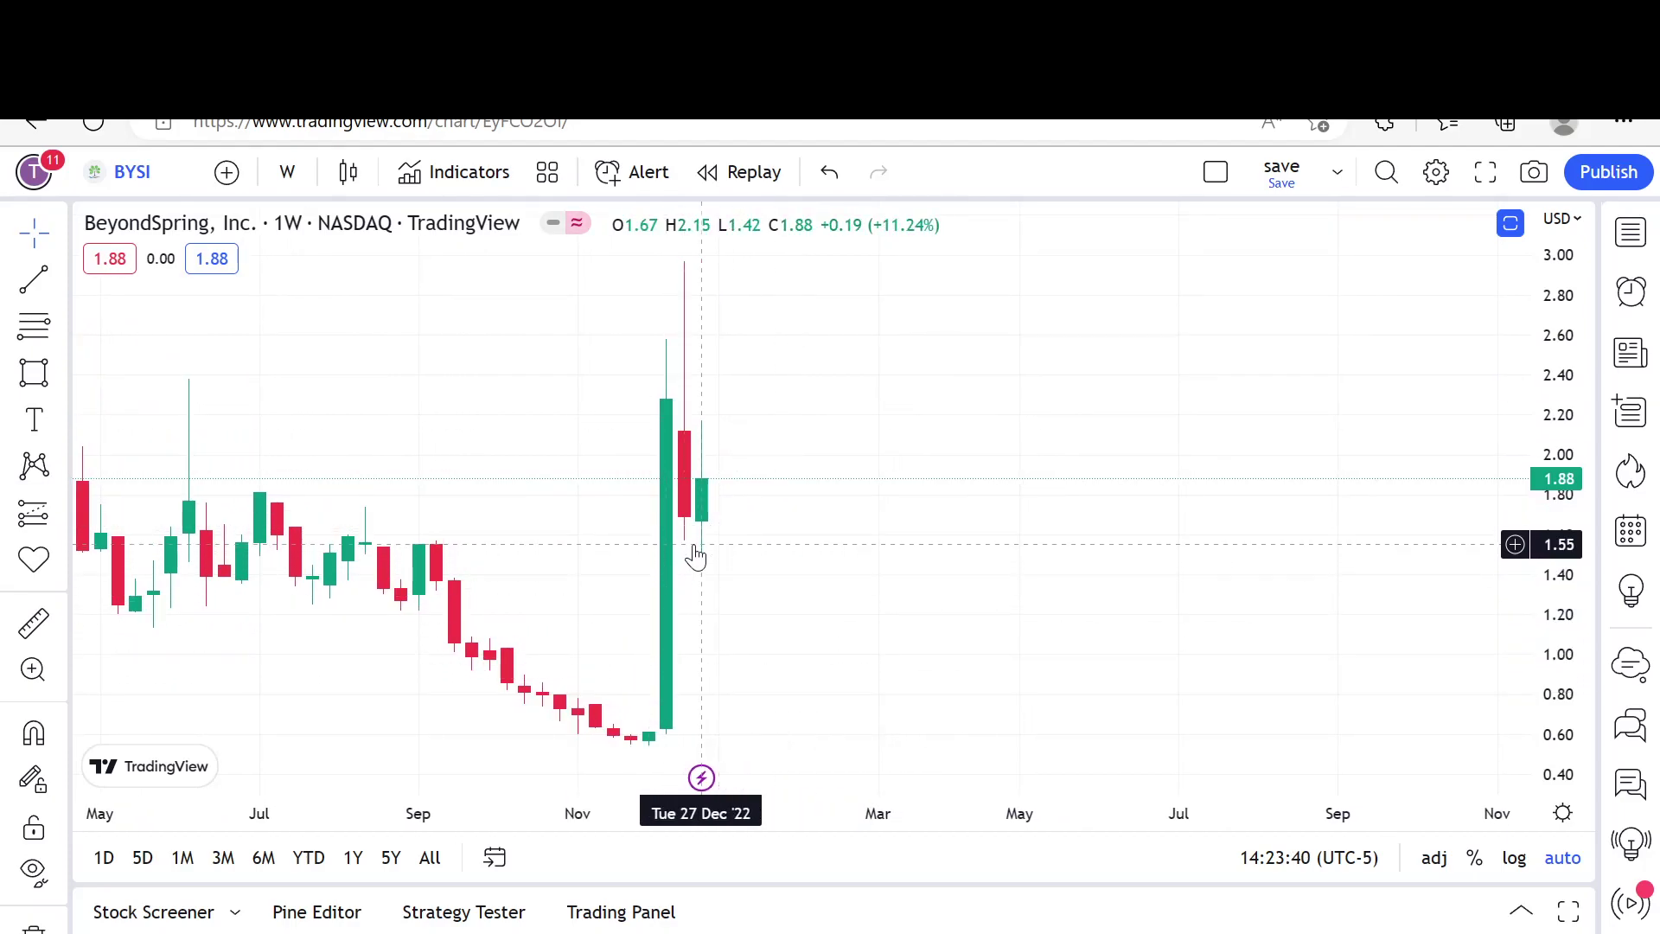
pyautogui.click(63, 285)
pyautogui.click(35, 279)
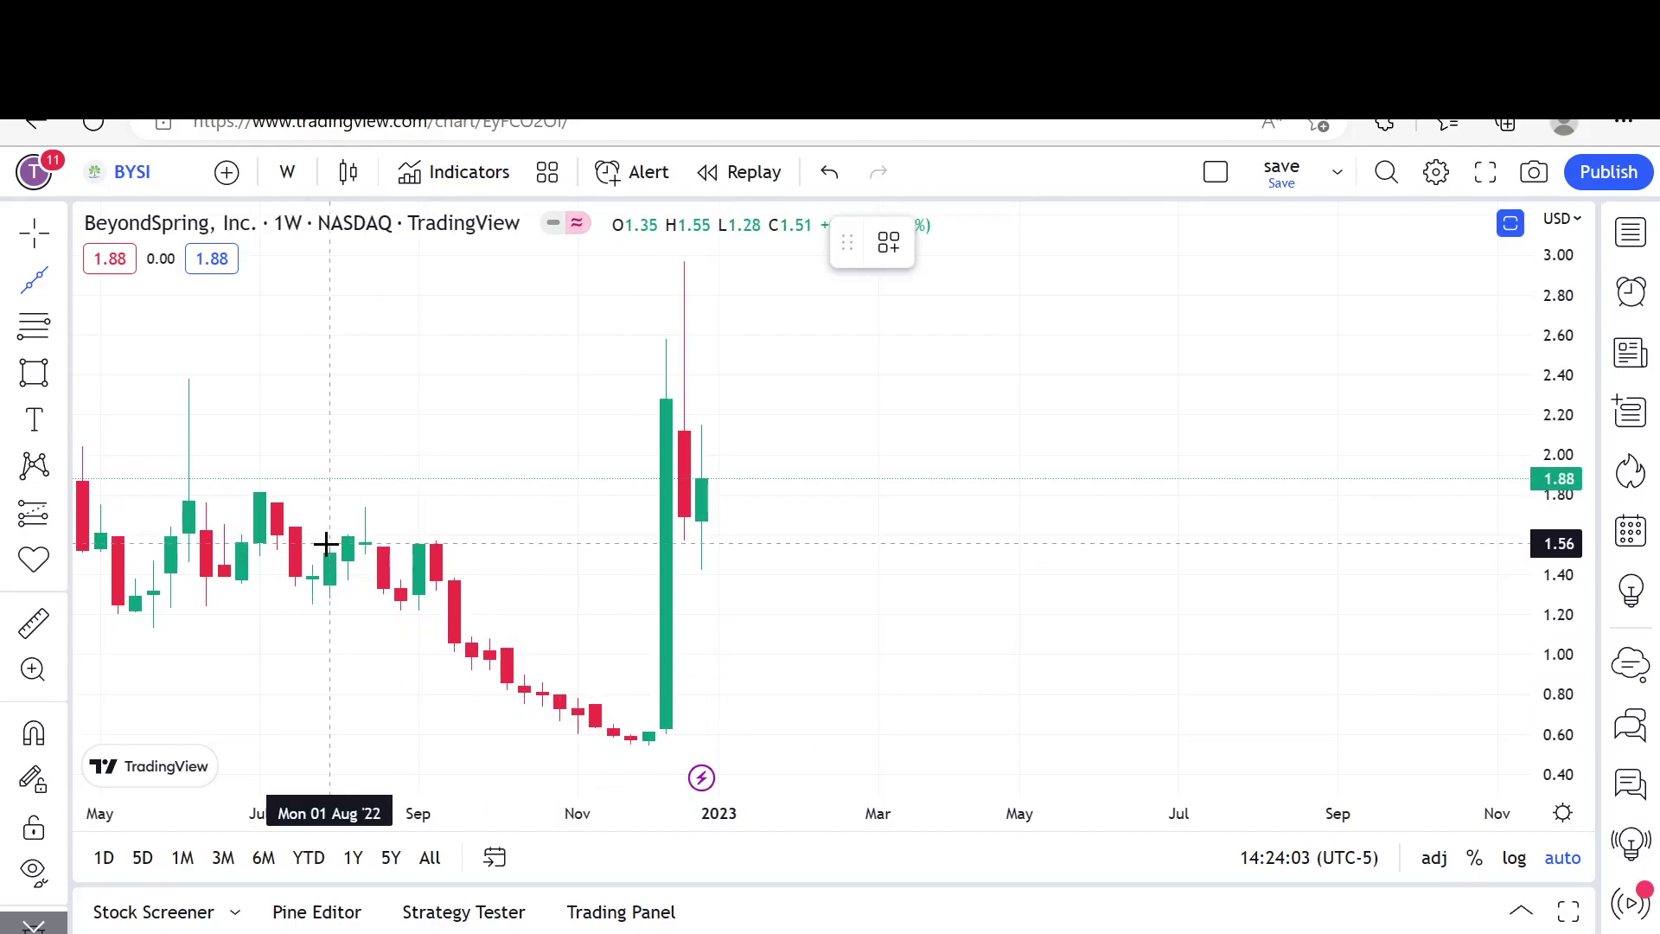
pyautogui.moveTo(333, 542); pyautogui.dragTo(350, 542)
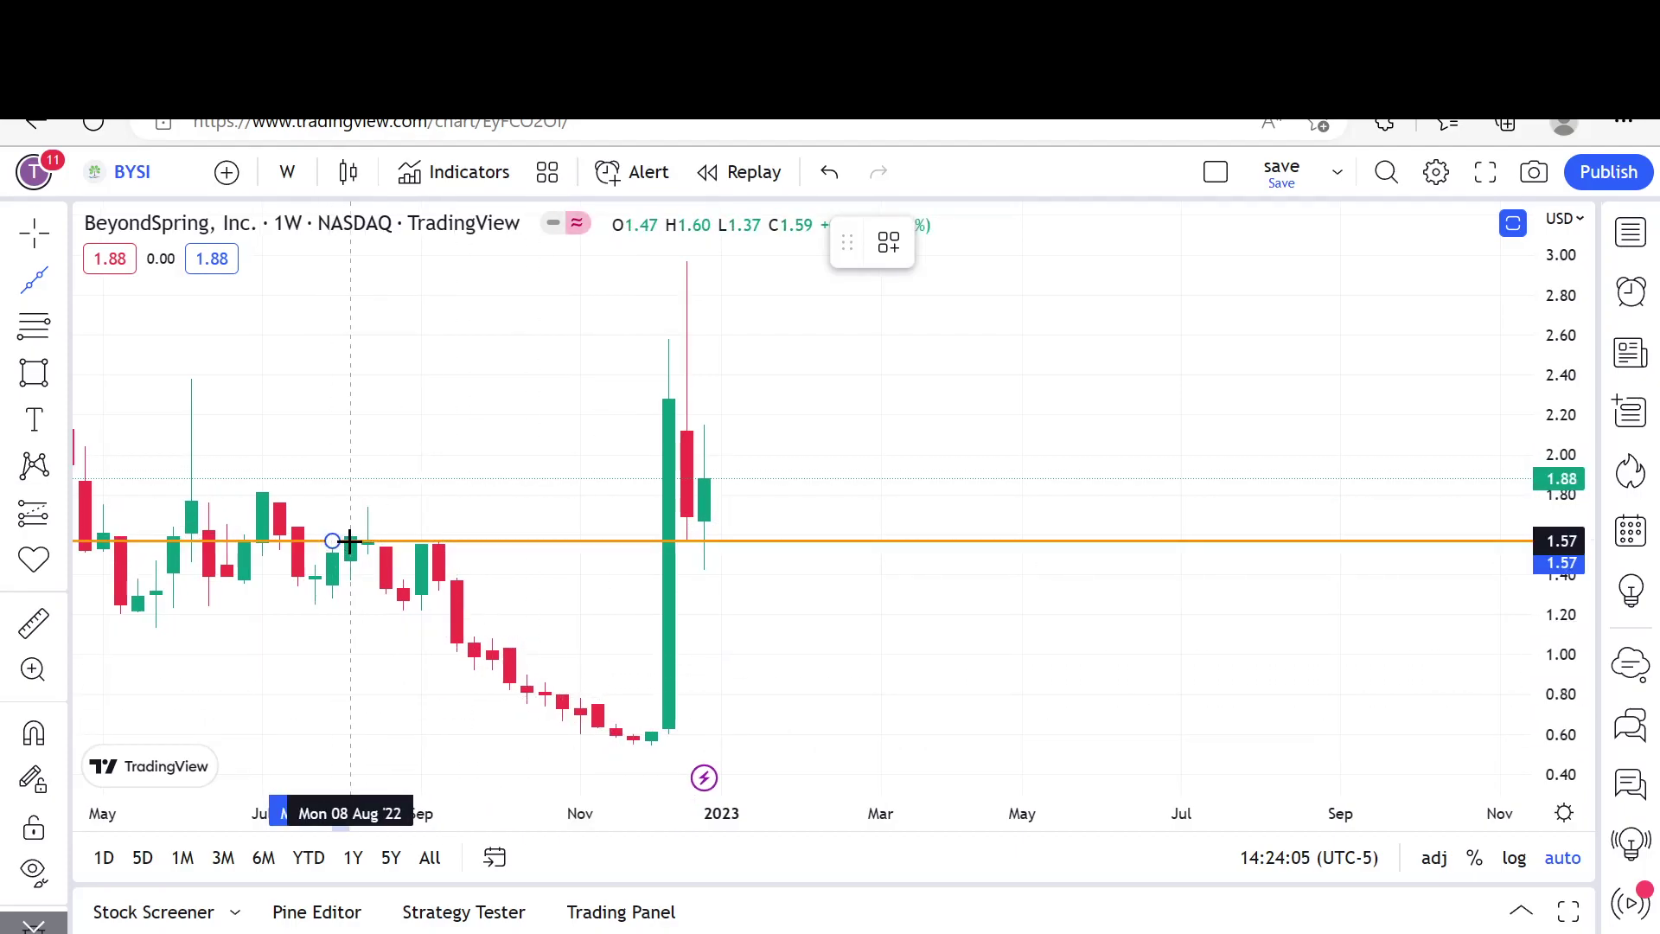
pyautogui.click(503, 465)
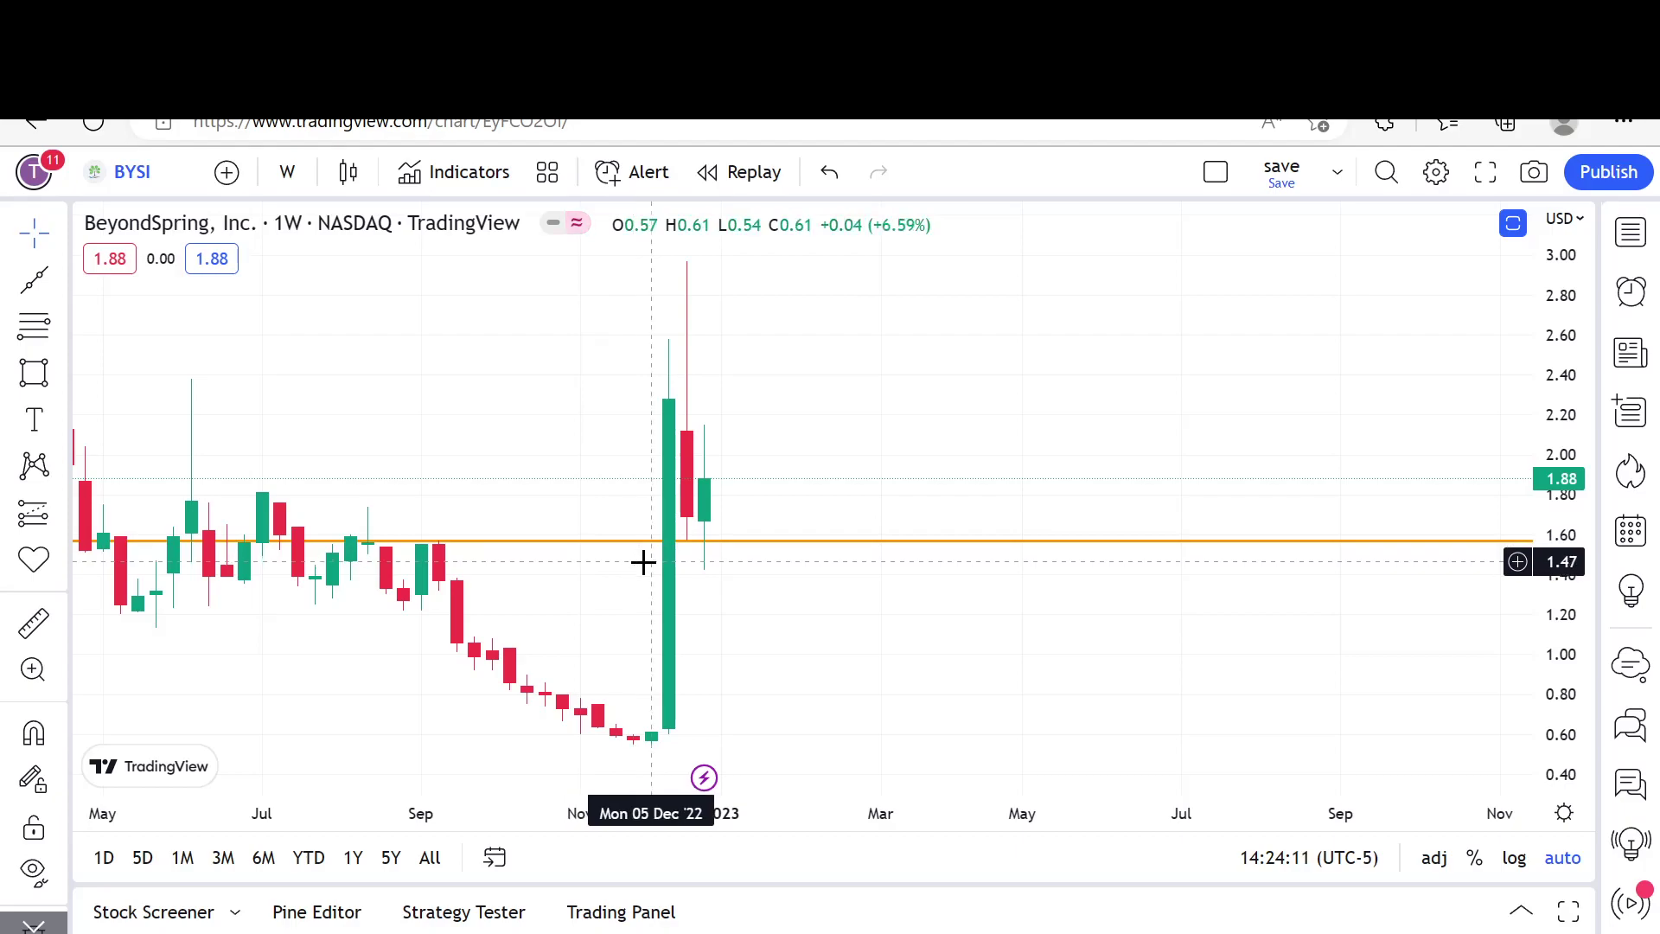
# Step: Draw a rectangle zone beneath the orange line from about 0.62 to 1.57, spanning 28 November 2022 to 21 February 2023
pyautogui.click(34, 372)
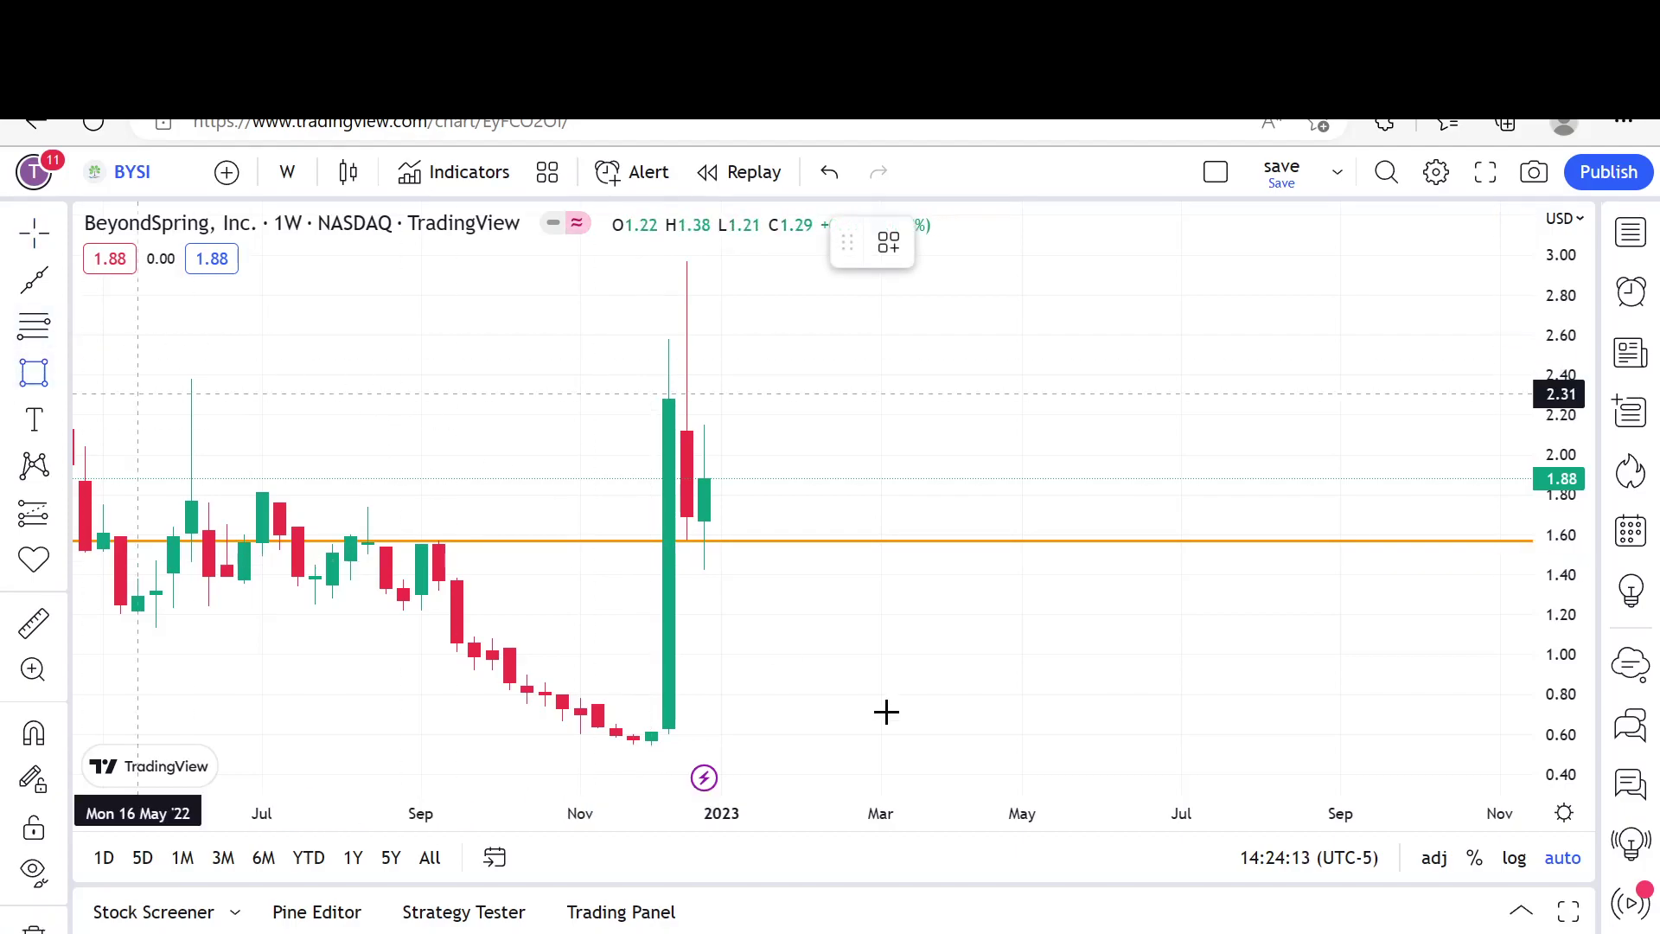
pyautogui.click(636, 731)
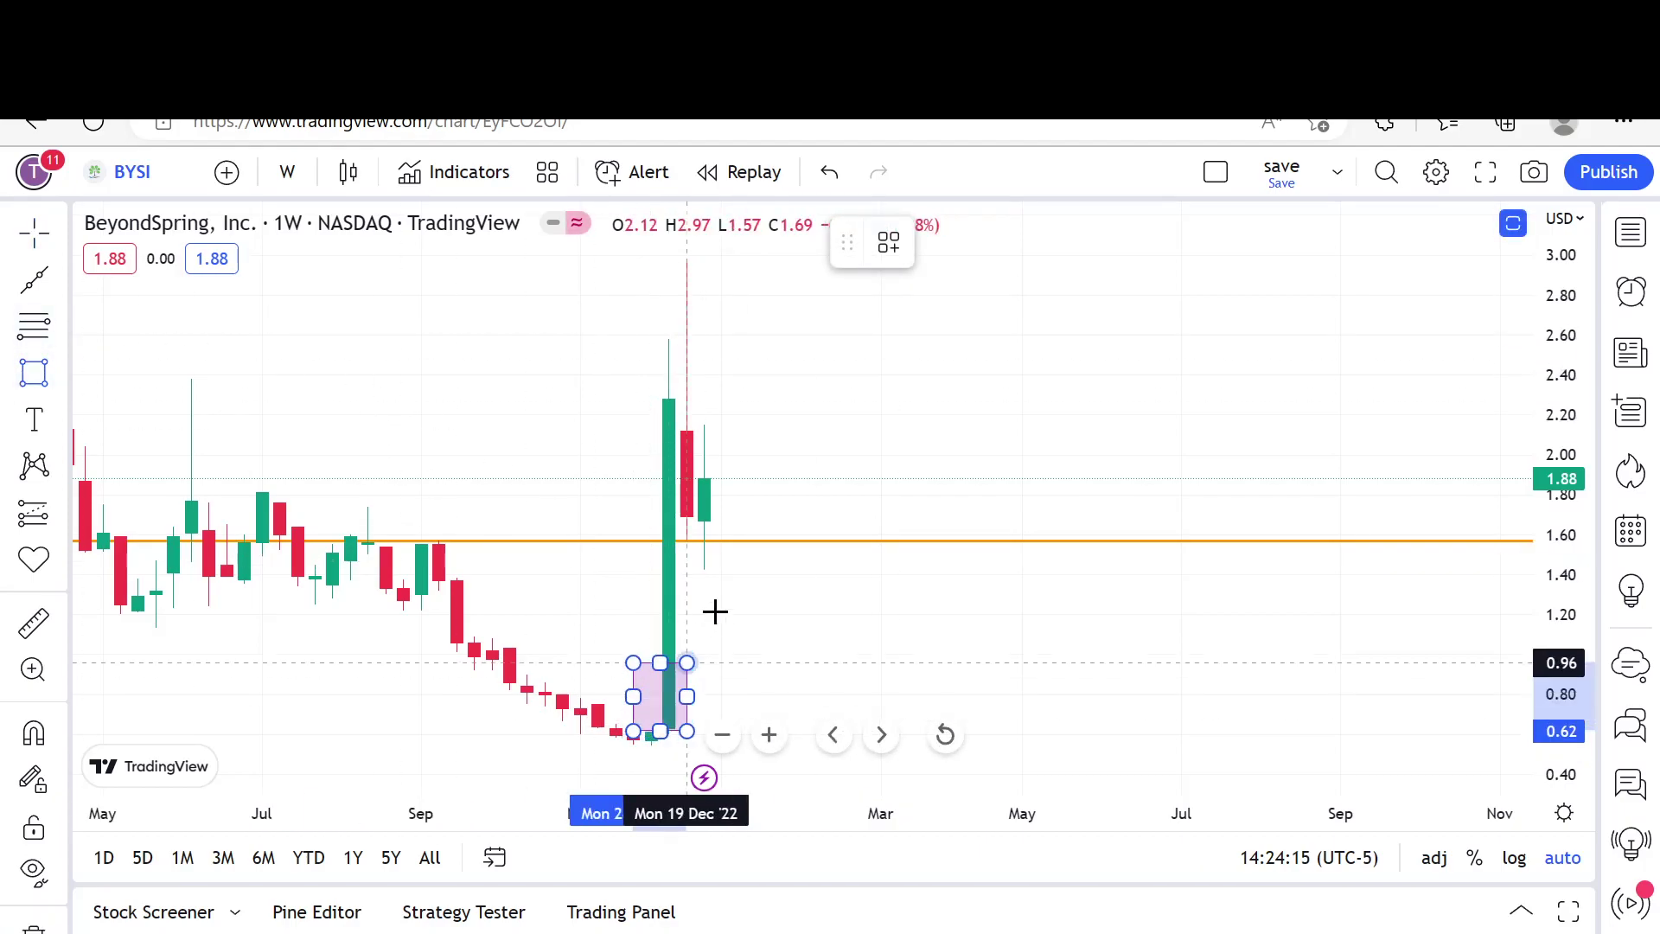
pyautogui.click(846, 540)
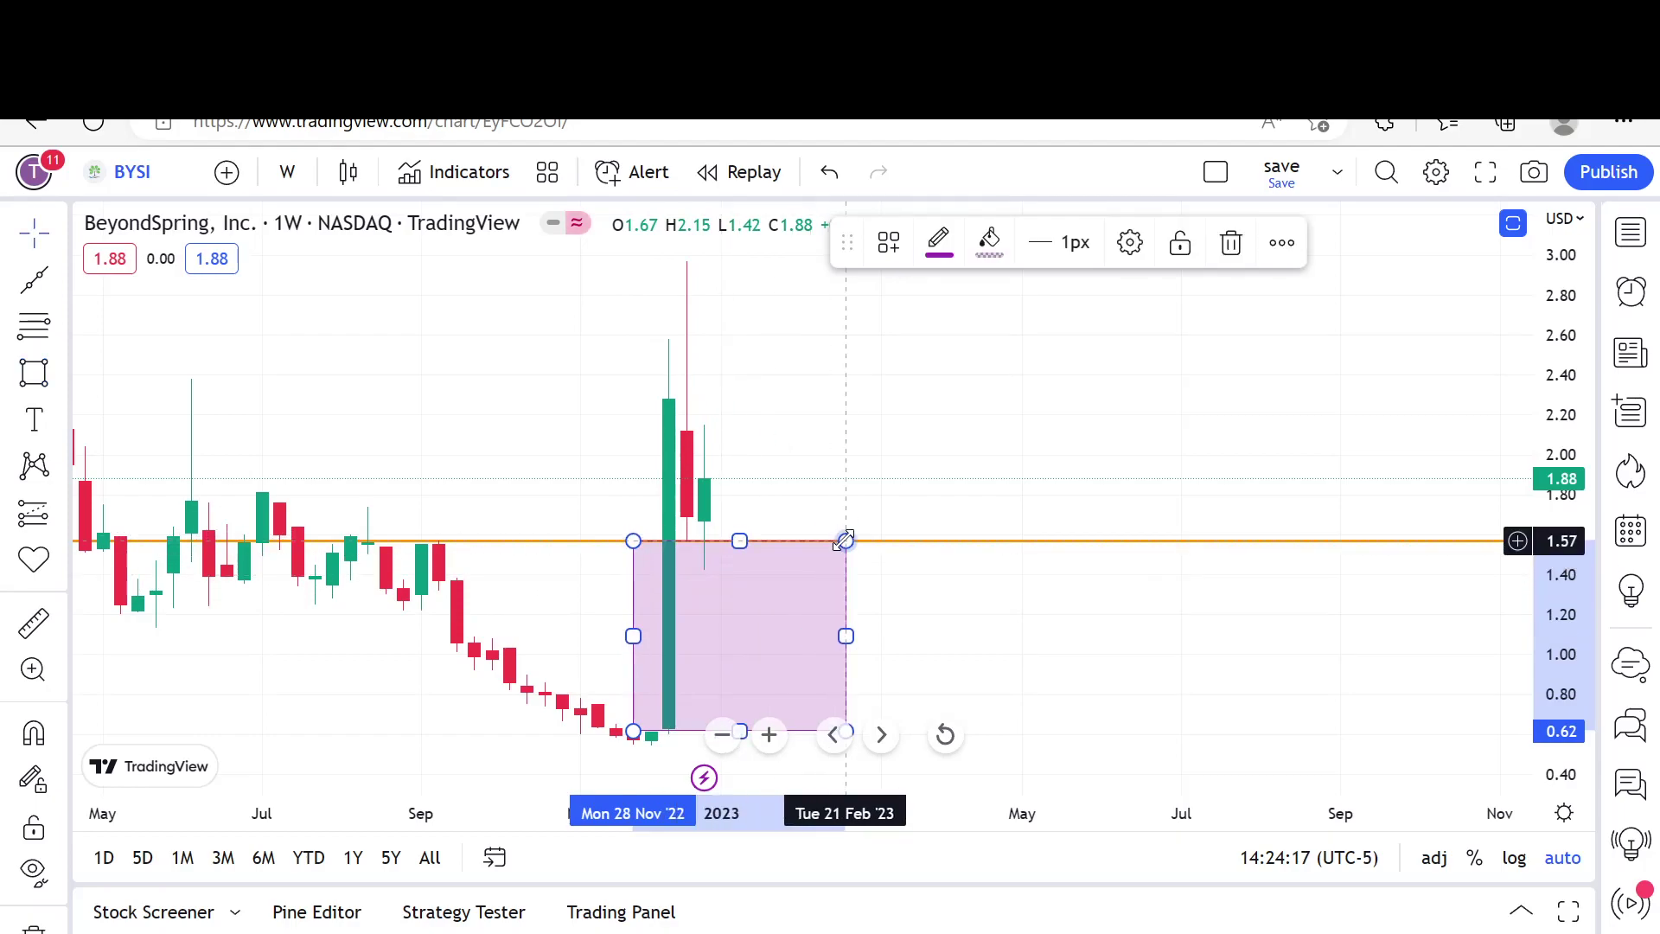
pyautogui.click(921, 467)
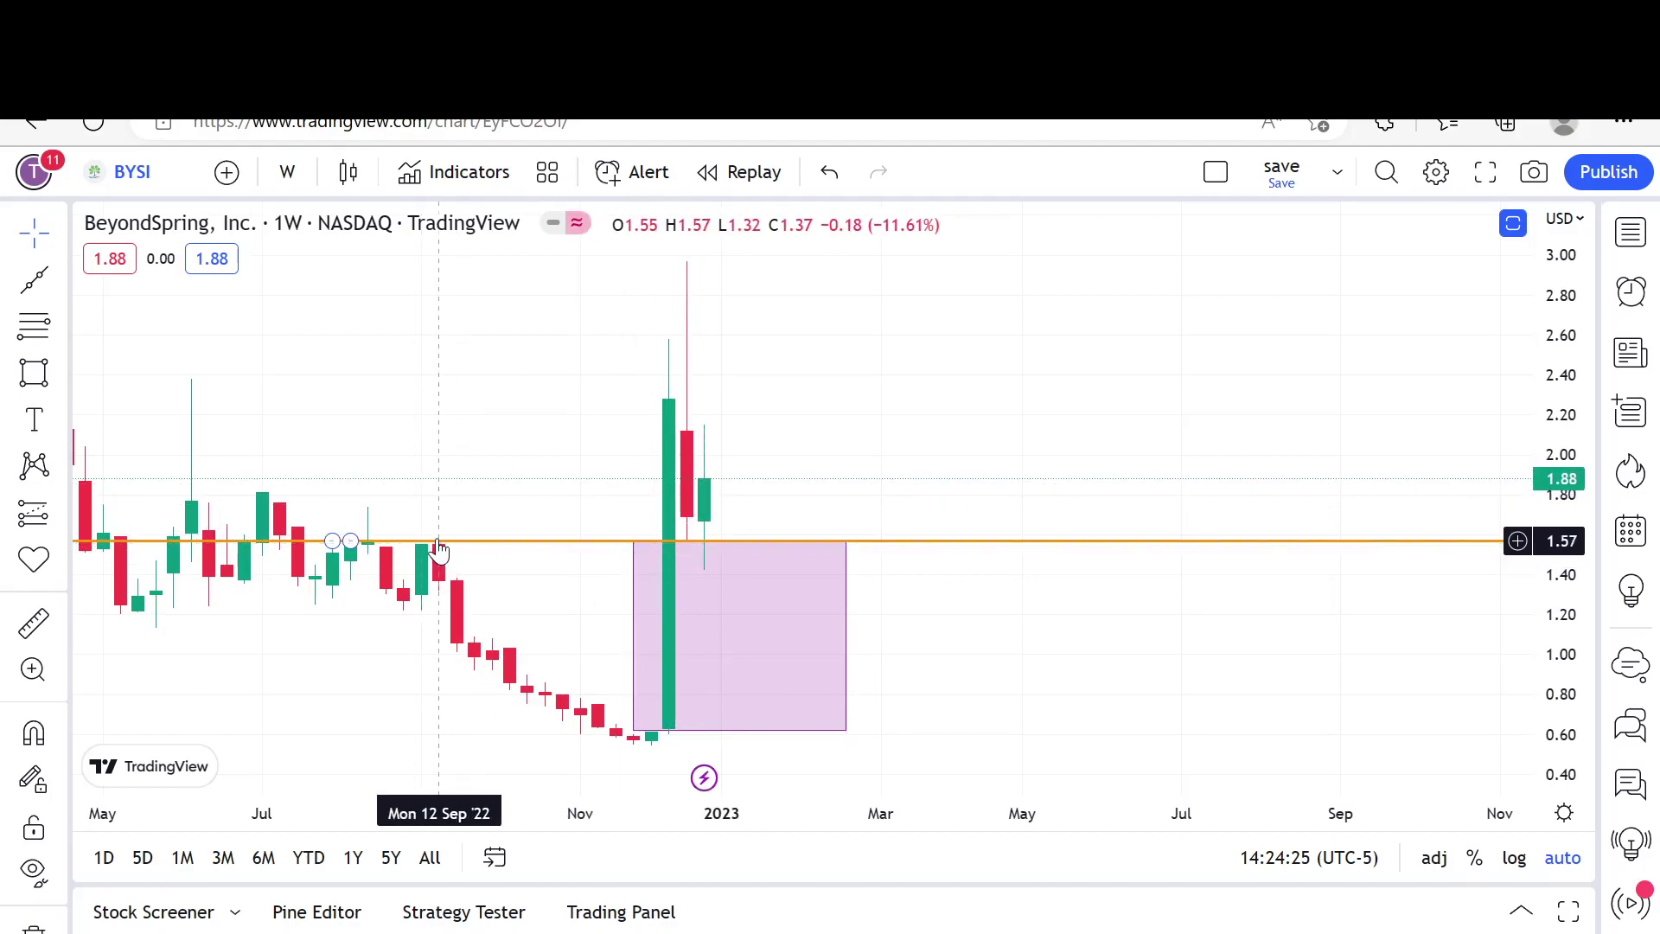
pyautogui.click(287, 172)
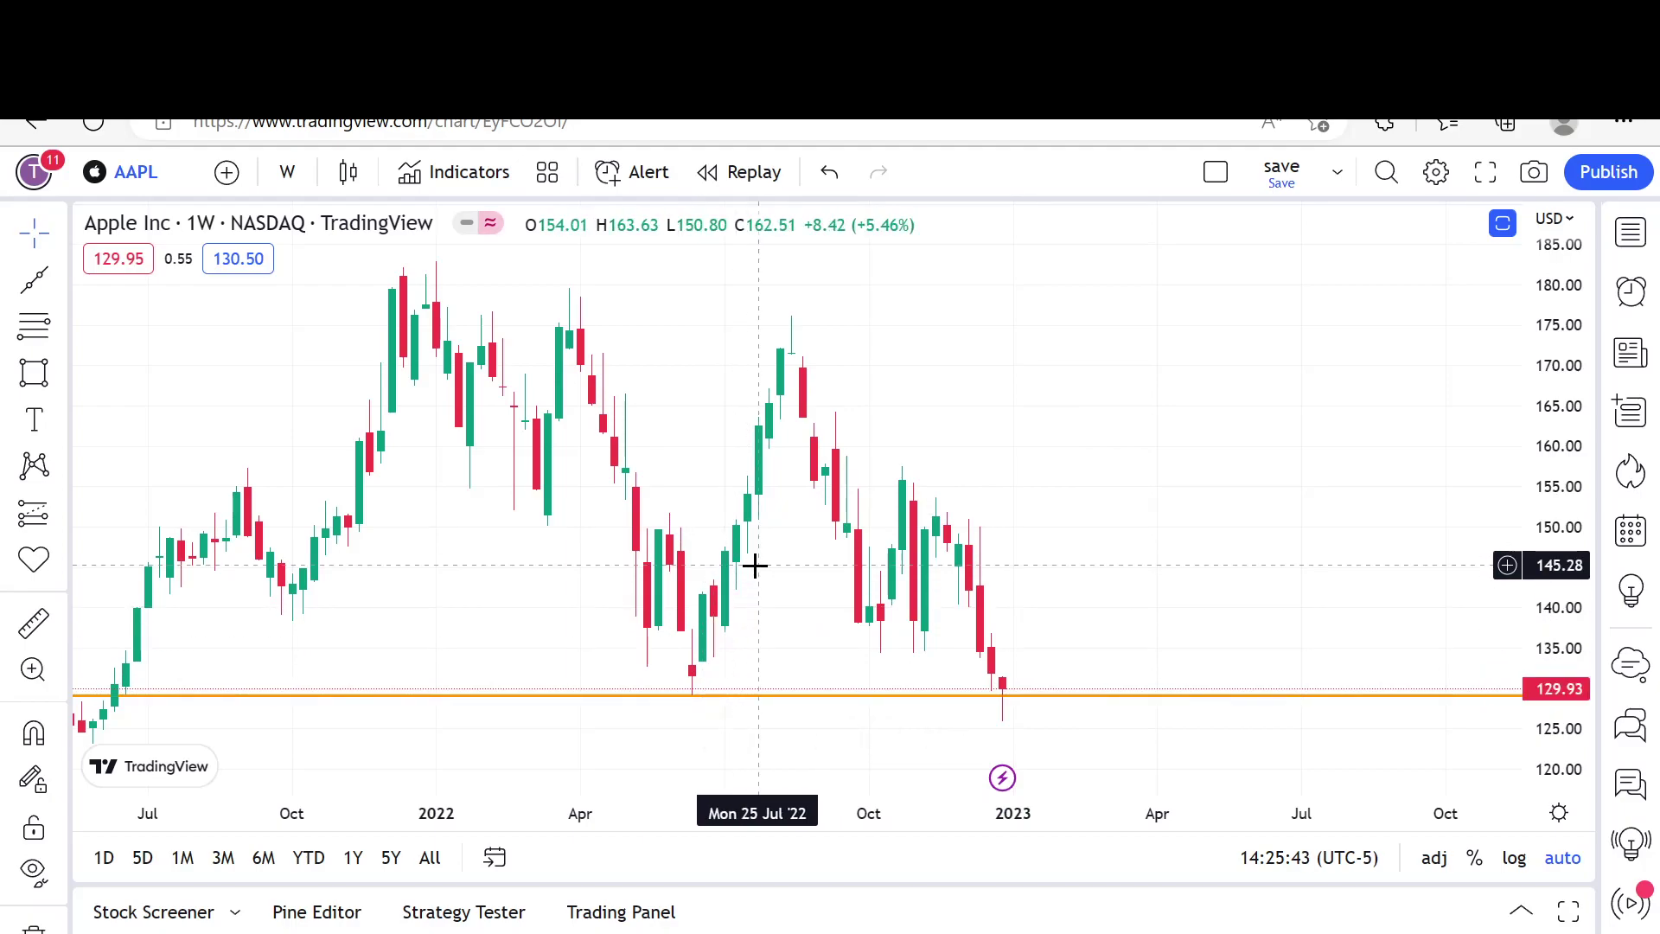
# Step: On the weekly AAPL chart, draw a Fibonacci retracement from about 150.98 on 21 November 2022 down to about 125.94
pyautogui.hscroll(5, 754, 565)
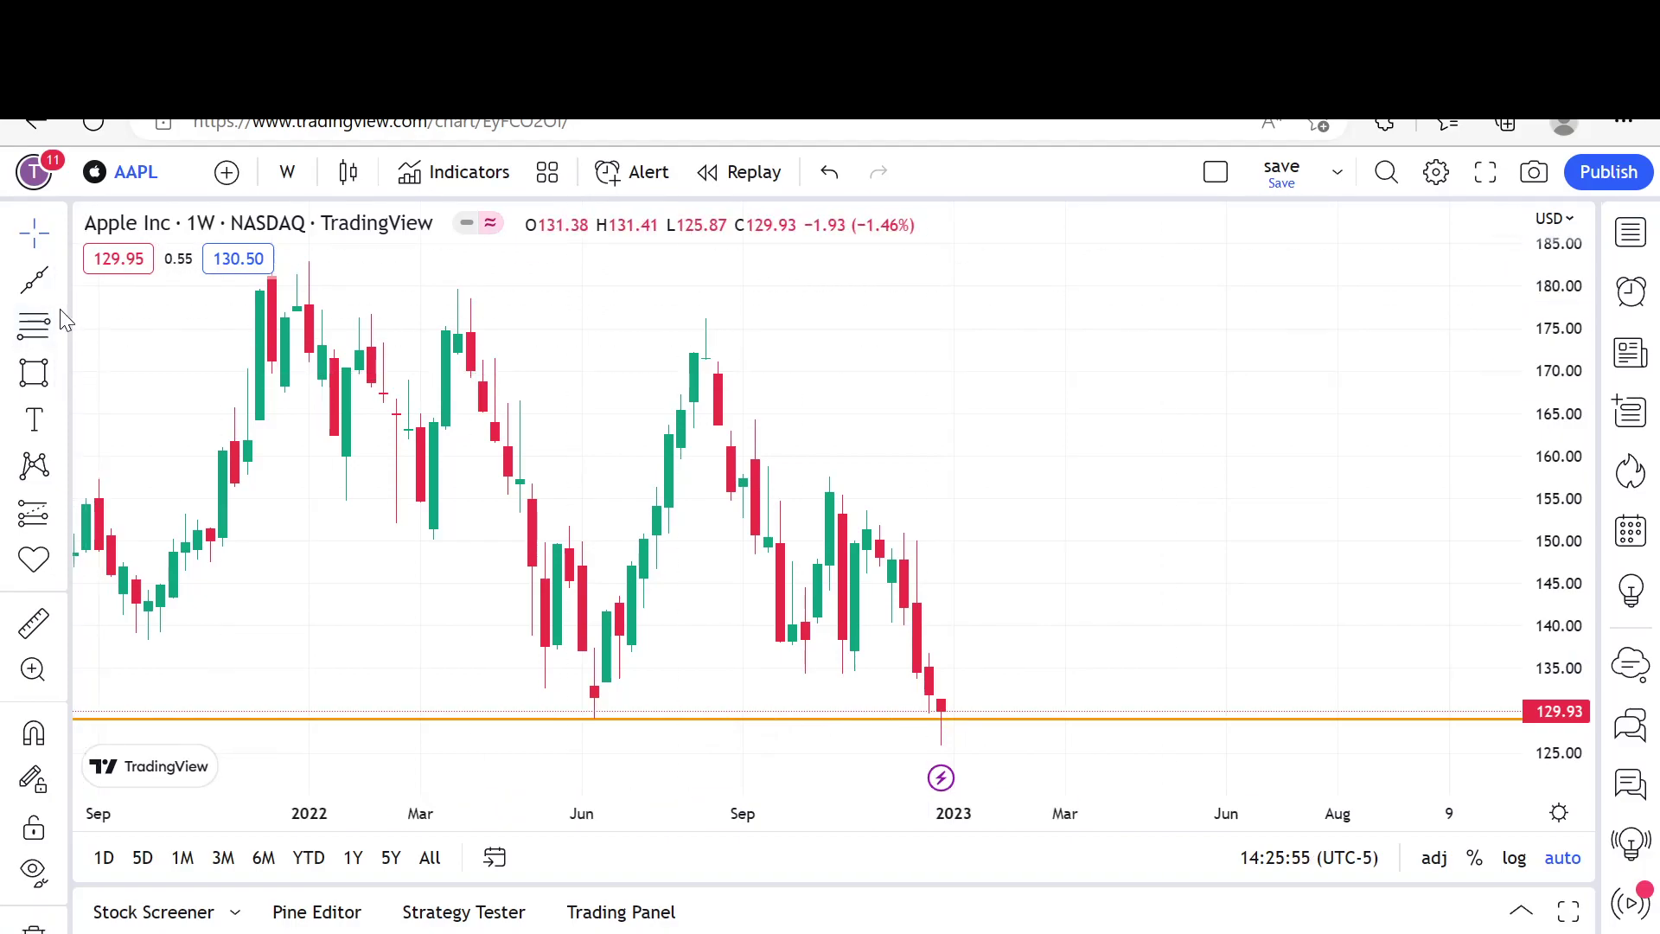
pyautogui.click(34, 328)
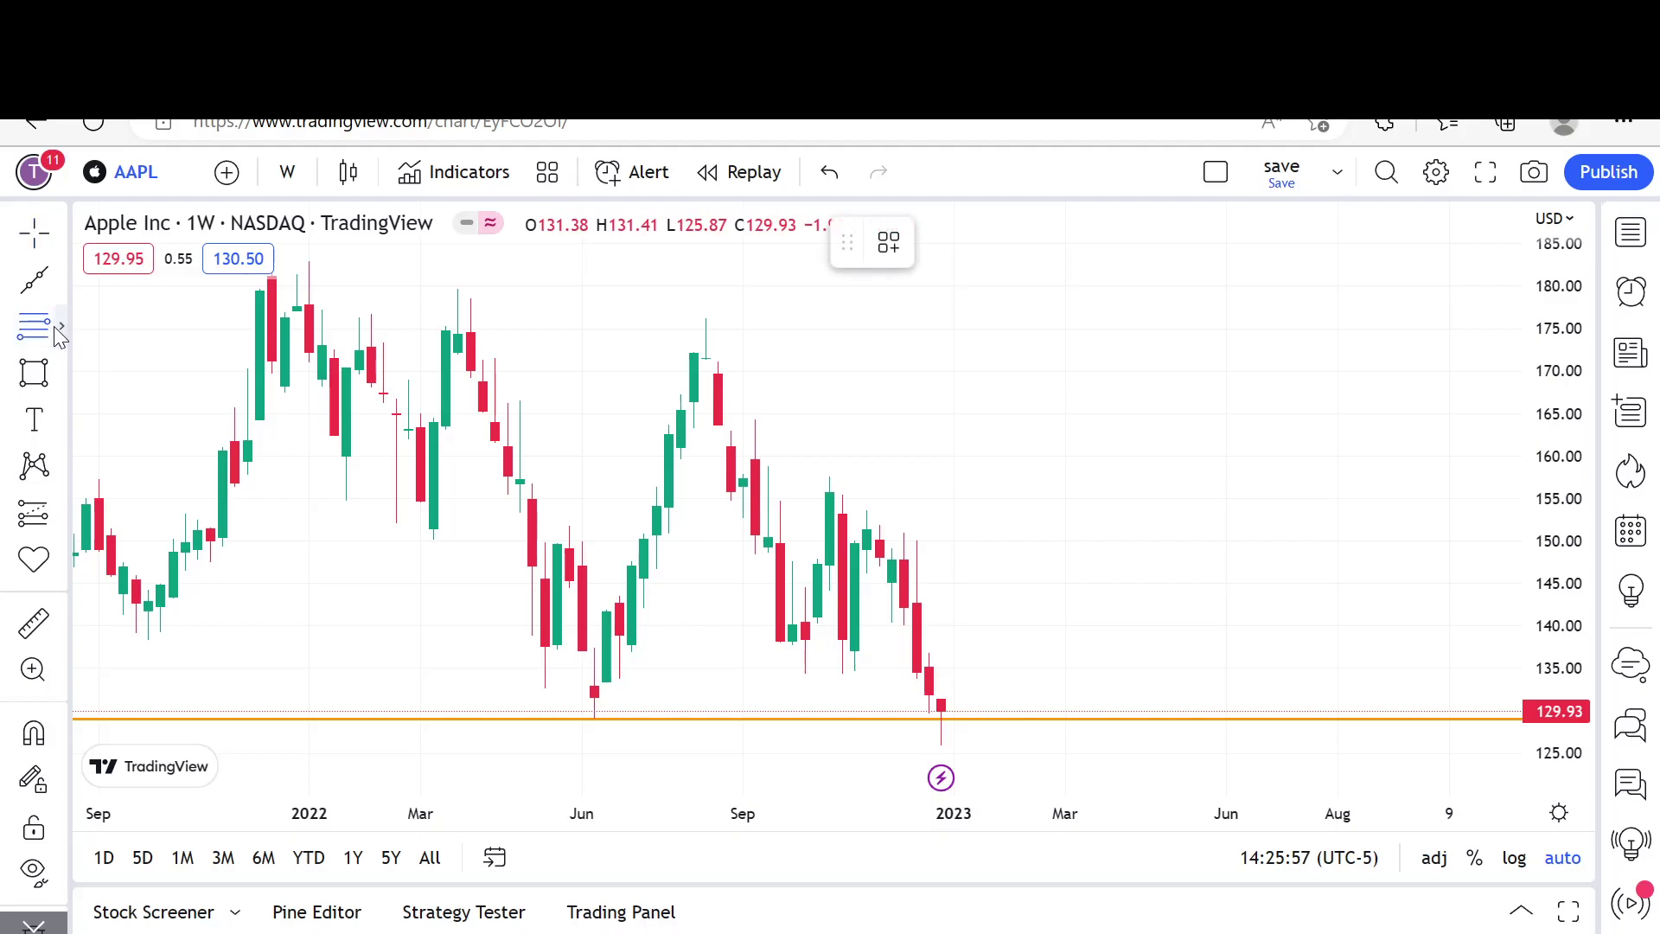
pyautogui.click(61, 329)
pyautogui.click(205, 186)
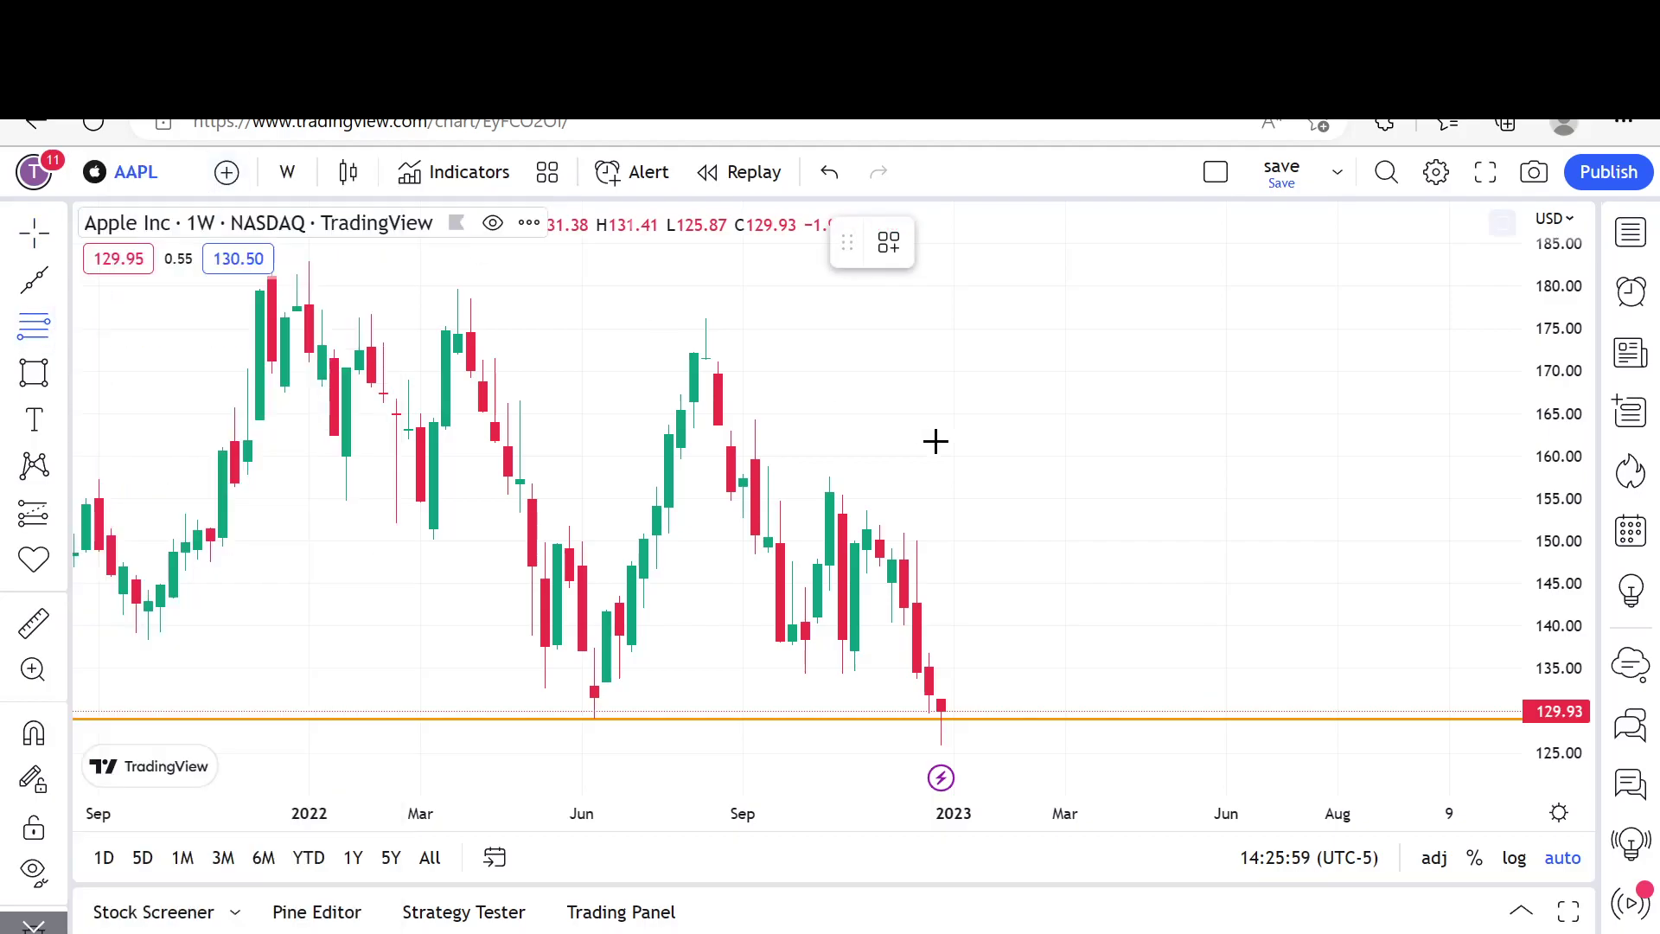
pyautogui.click(880, 532)
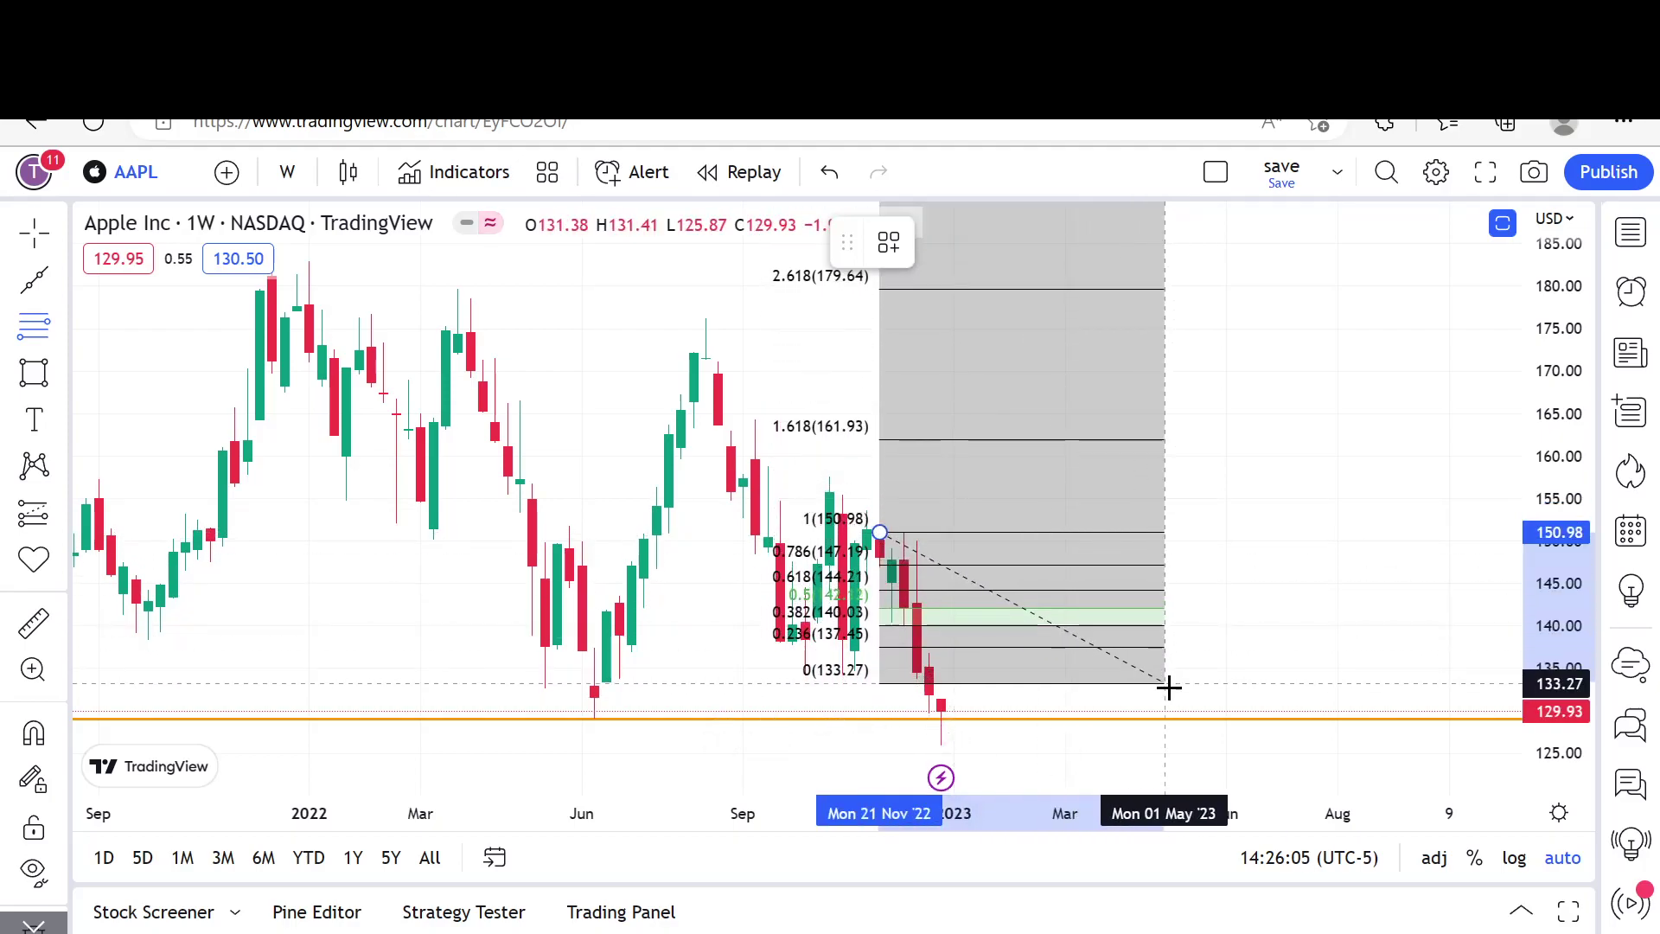
pyautogui.click(1139, 744)
# Step: Draw a horizontal extended line at about 138.46 across the AAPL lows and color it green
pyautogui.click(27, 289)
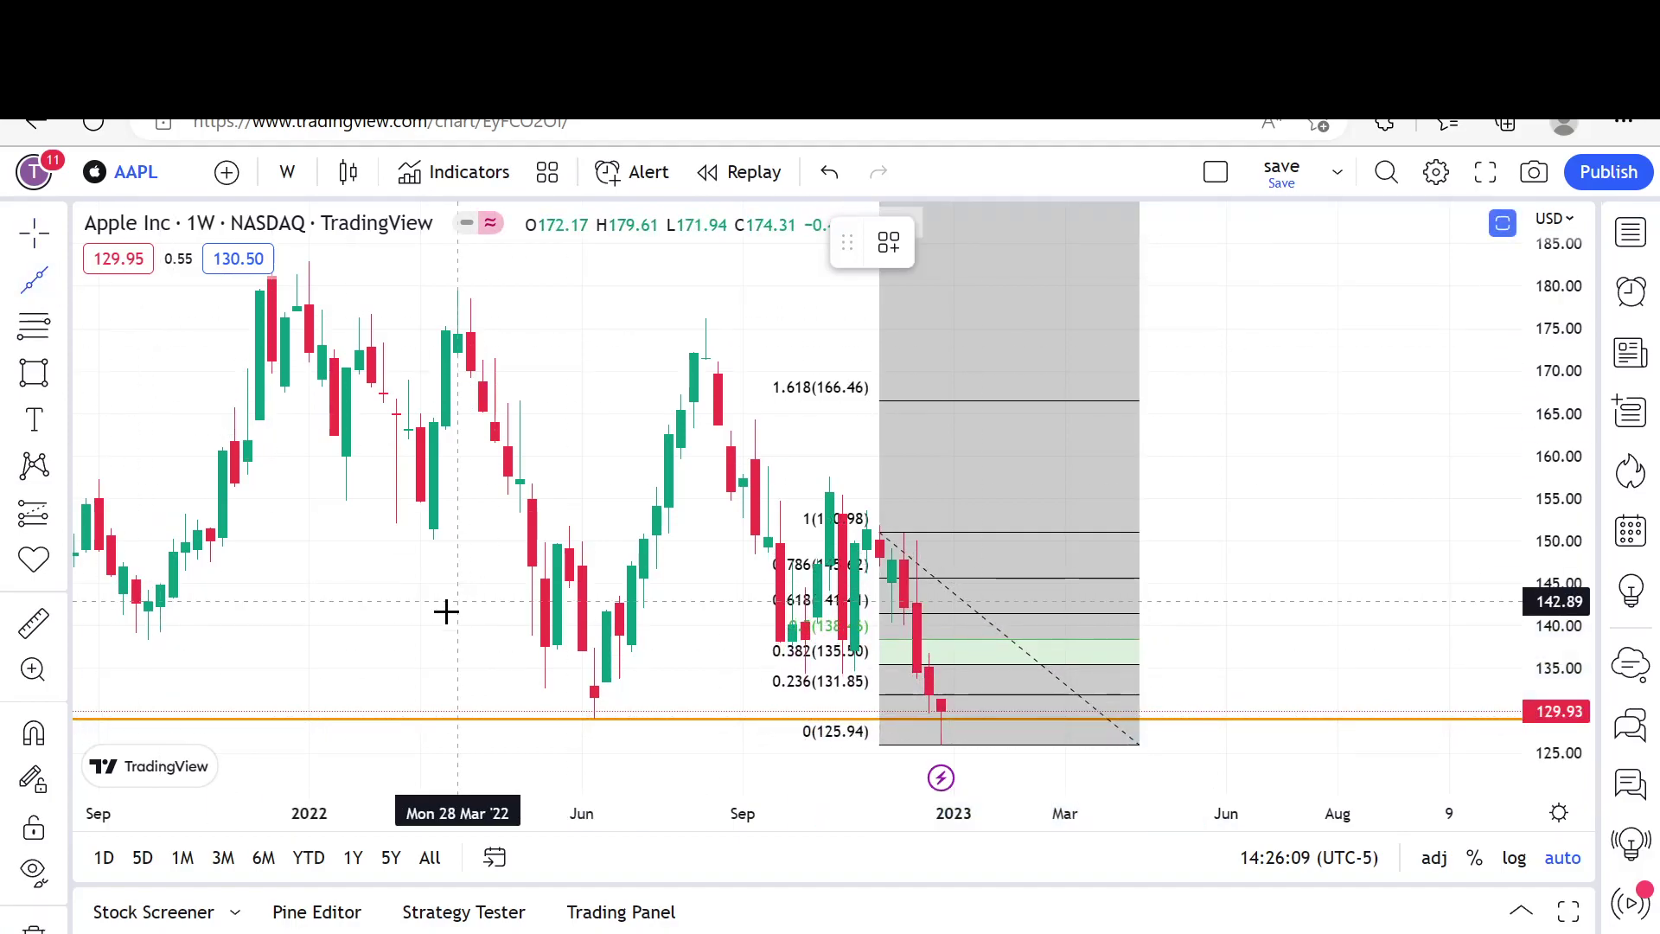
pyautogui.click(326, 640)
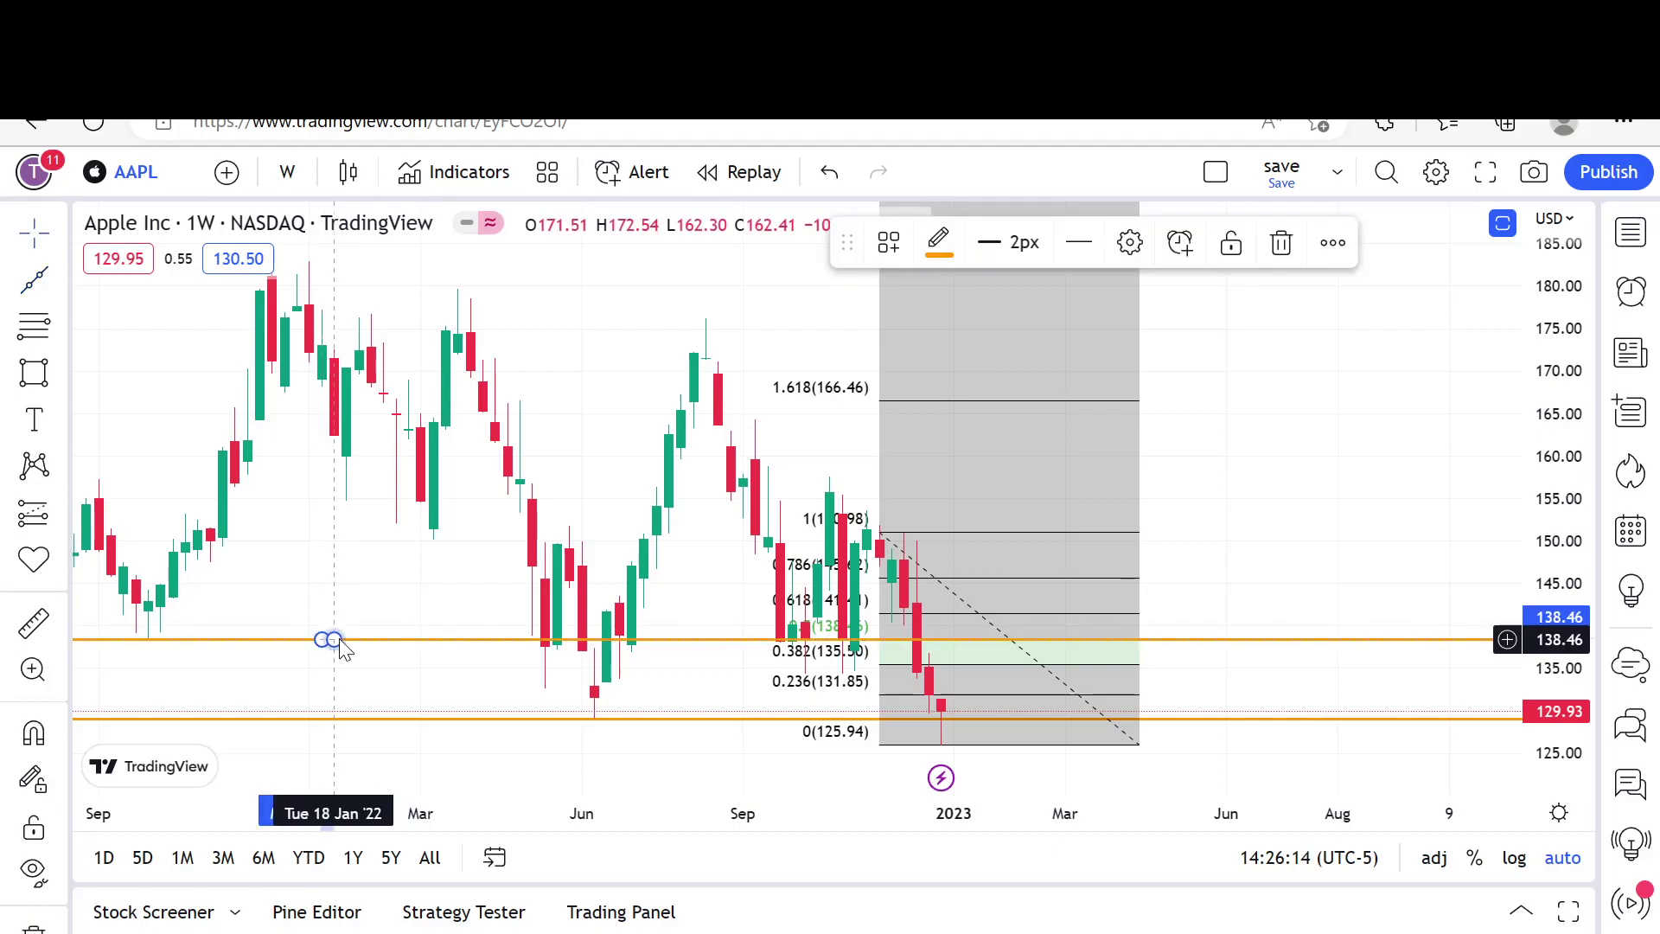
pyautogui.click(939, 243)
pyautogui.click(1037, 330)
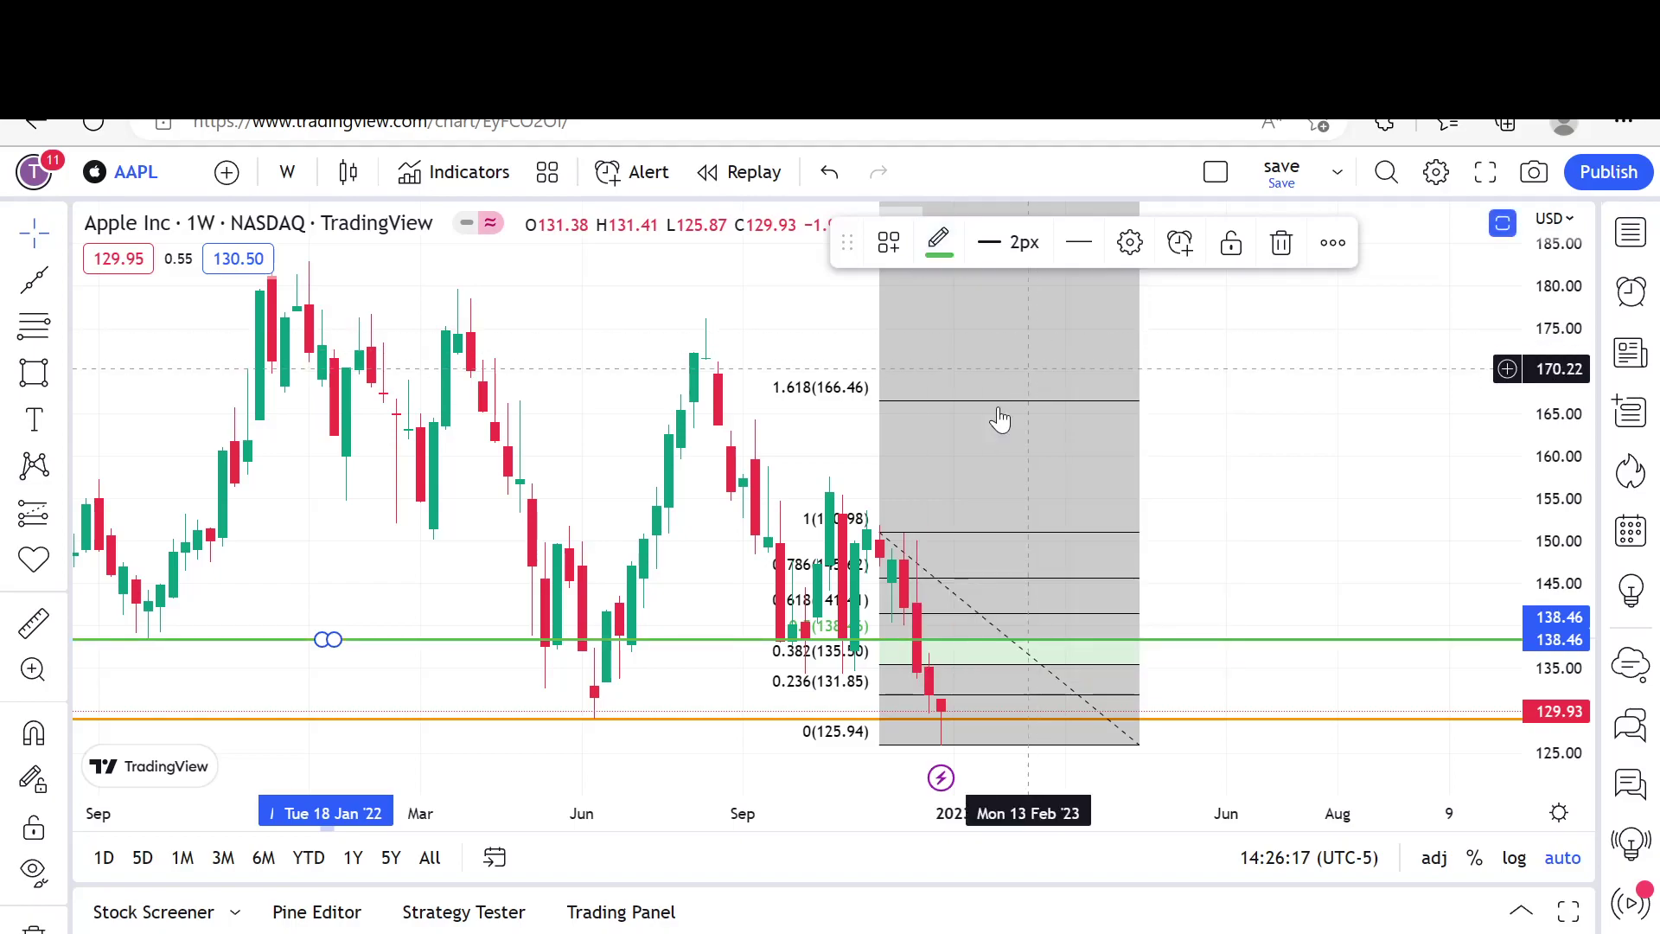
# Step: Delete the Fibonacci retracement from the AAPL chart
pyautogui.click(942, 415)
pyautogui.click(1178, 243)
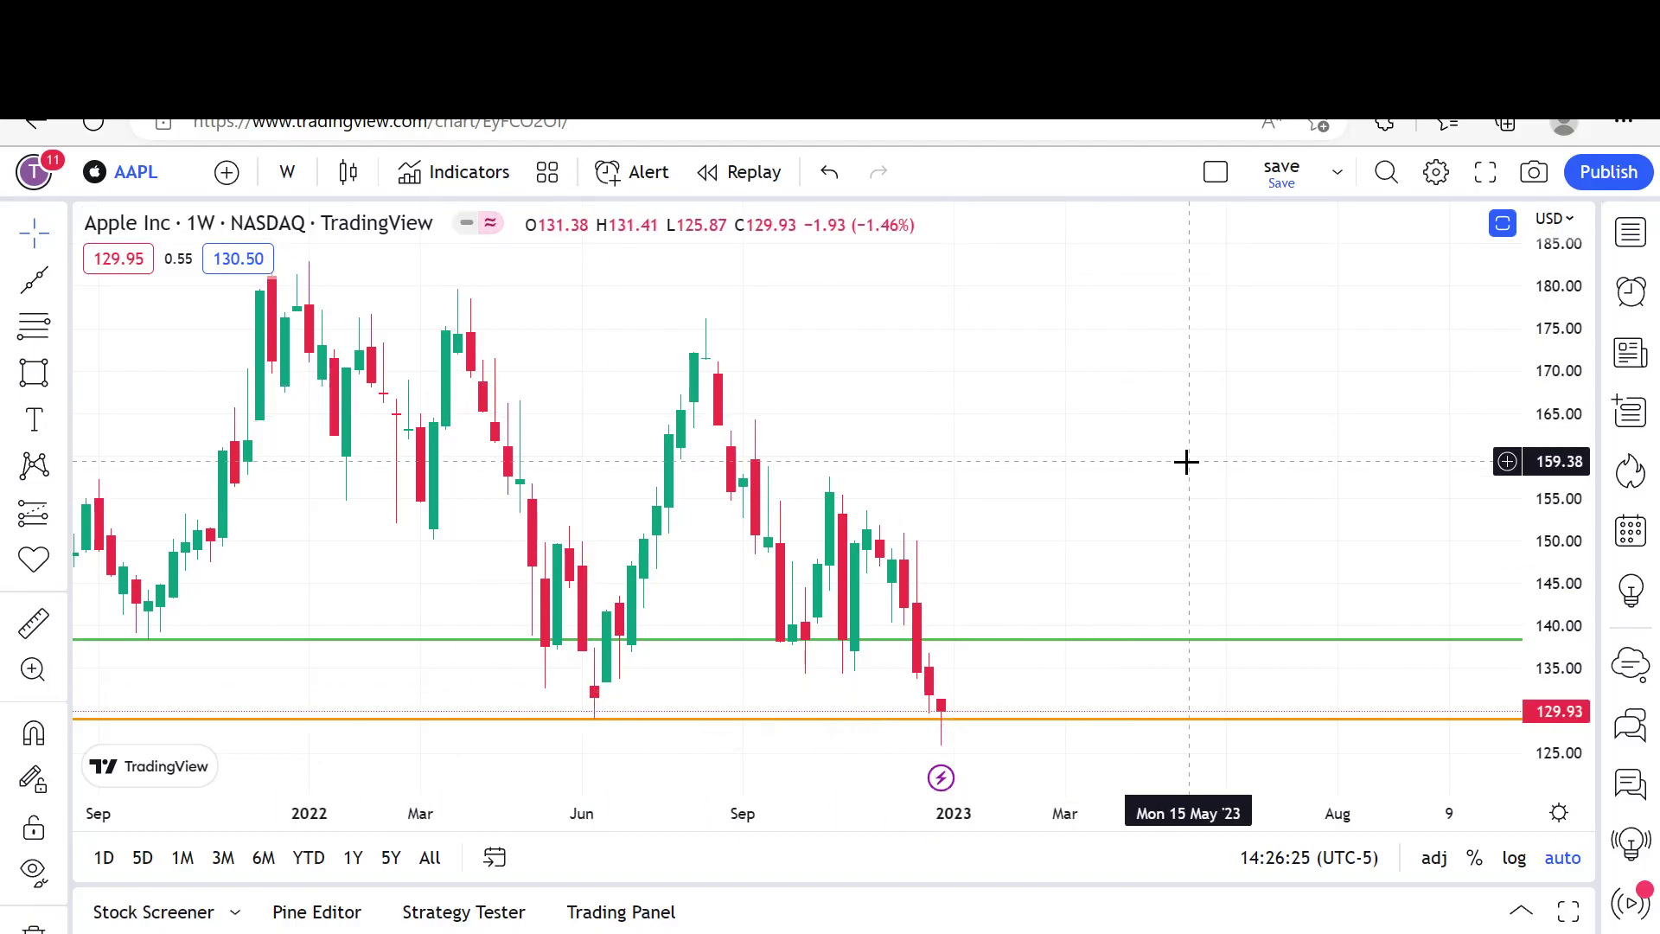
# Step: Switch the AAPL chart to the daily timeframe and examine the candles around the green and orange lines
pyautogui.click(289, 166)
pyautogui.click(329, 764)
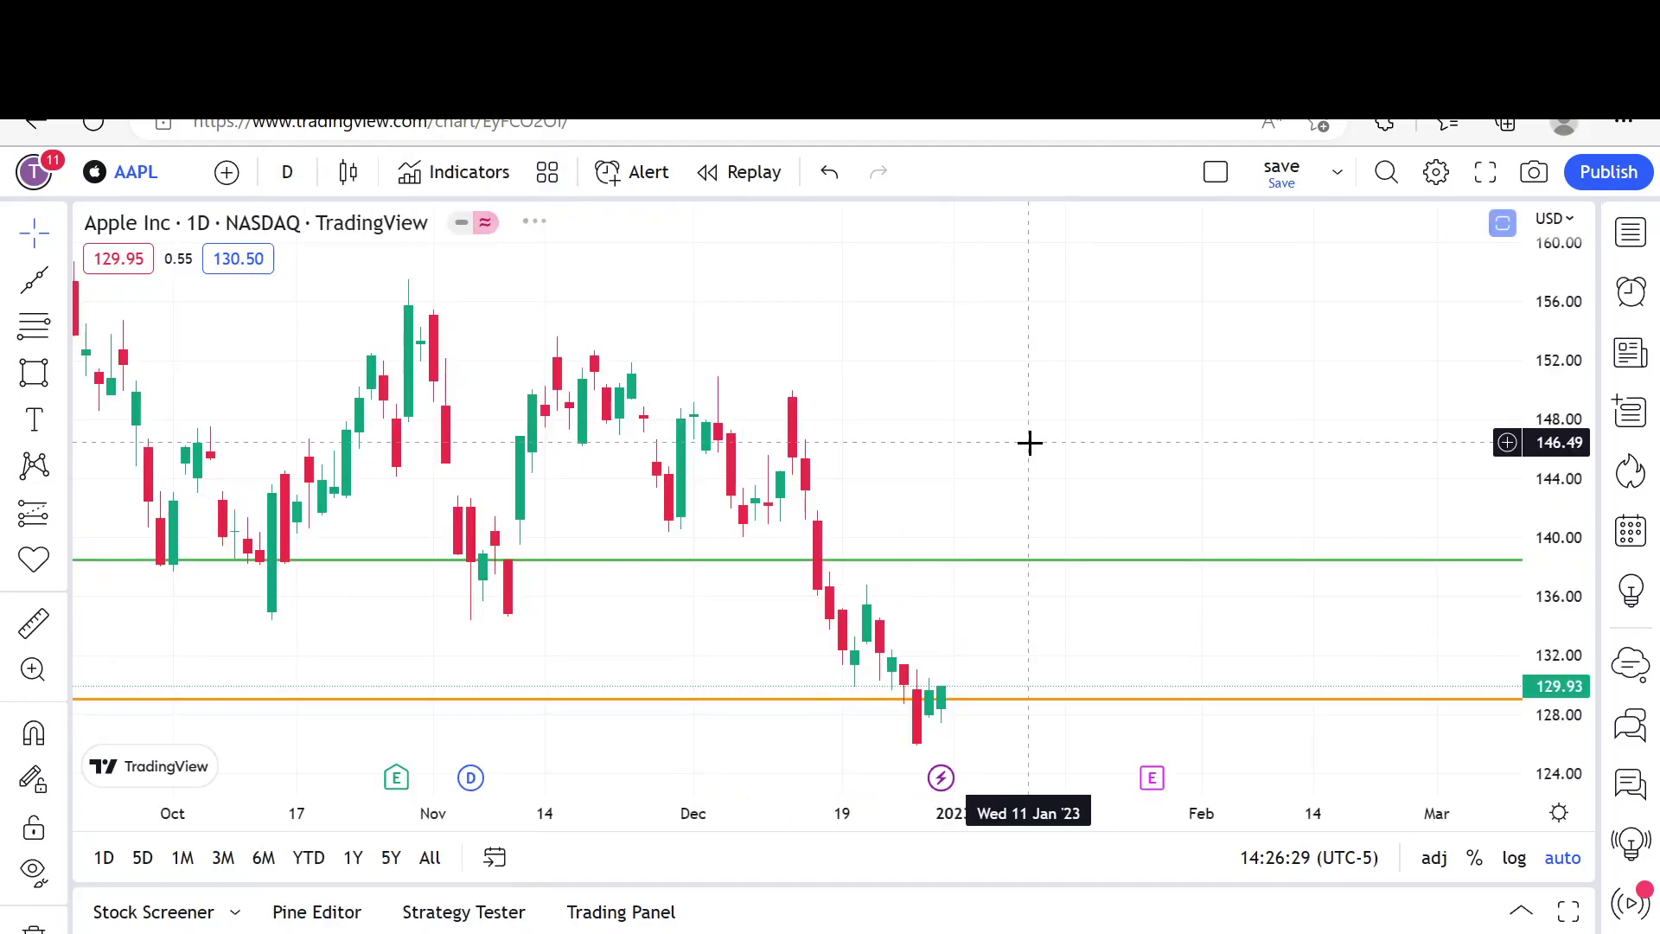
pyautogui.scroll(-2, 1030, 442)
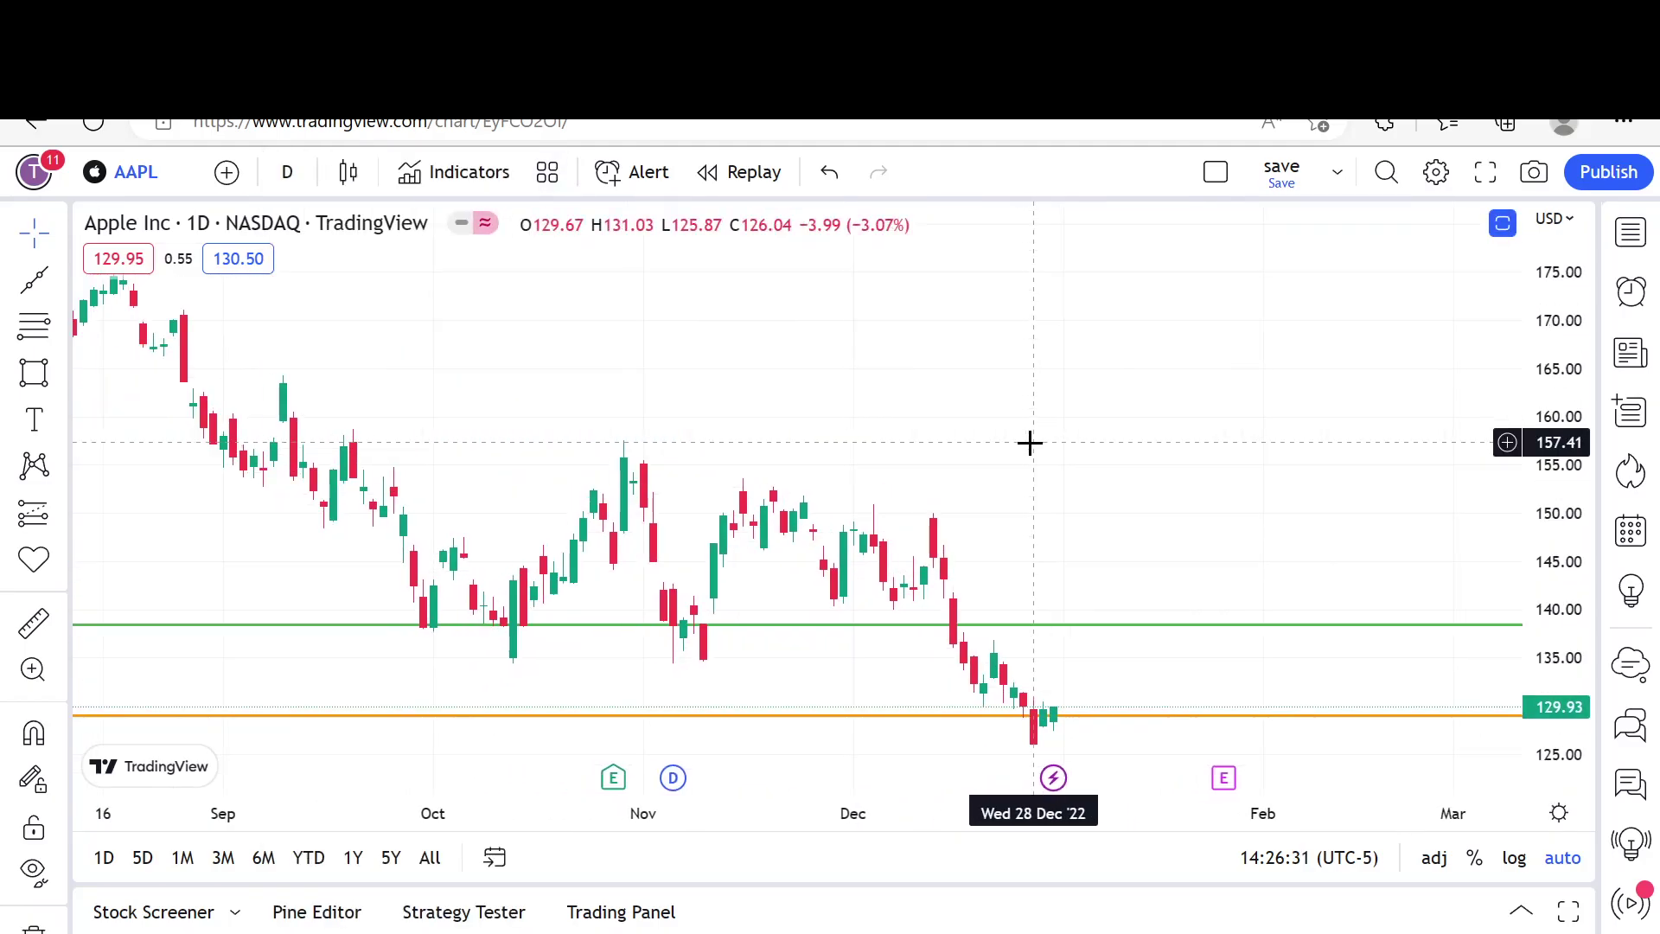
pyautogui.scroll(-4, 1030, 442)
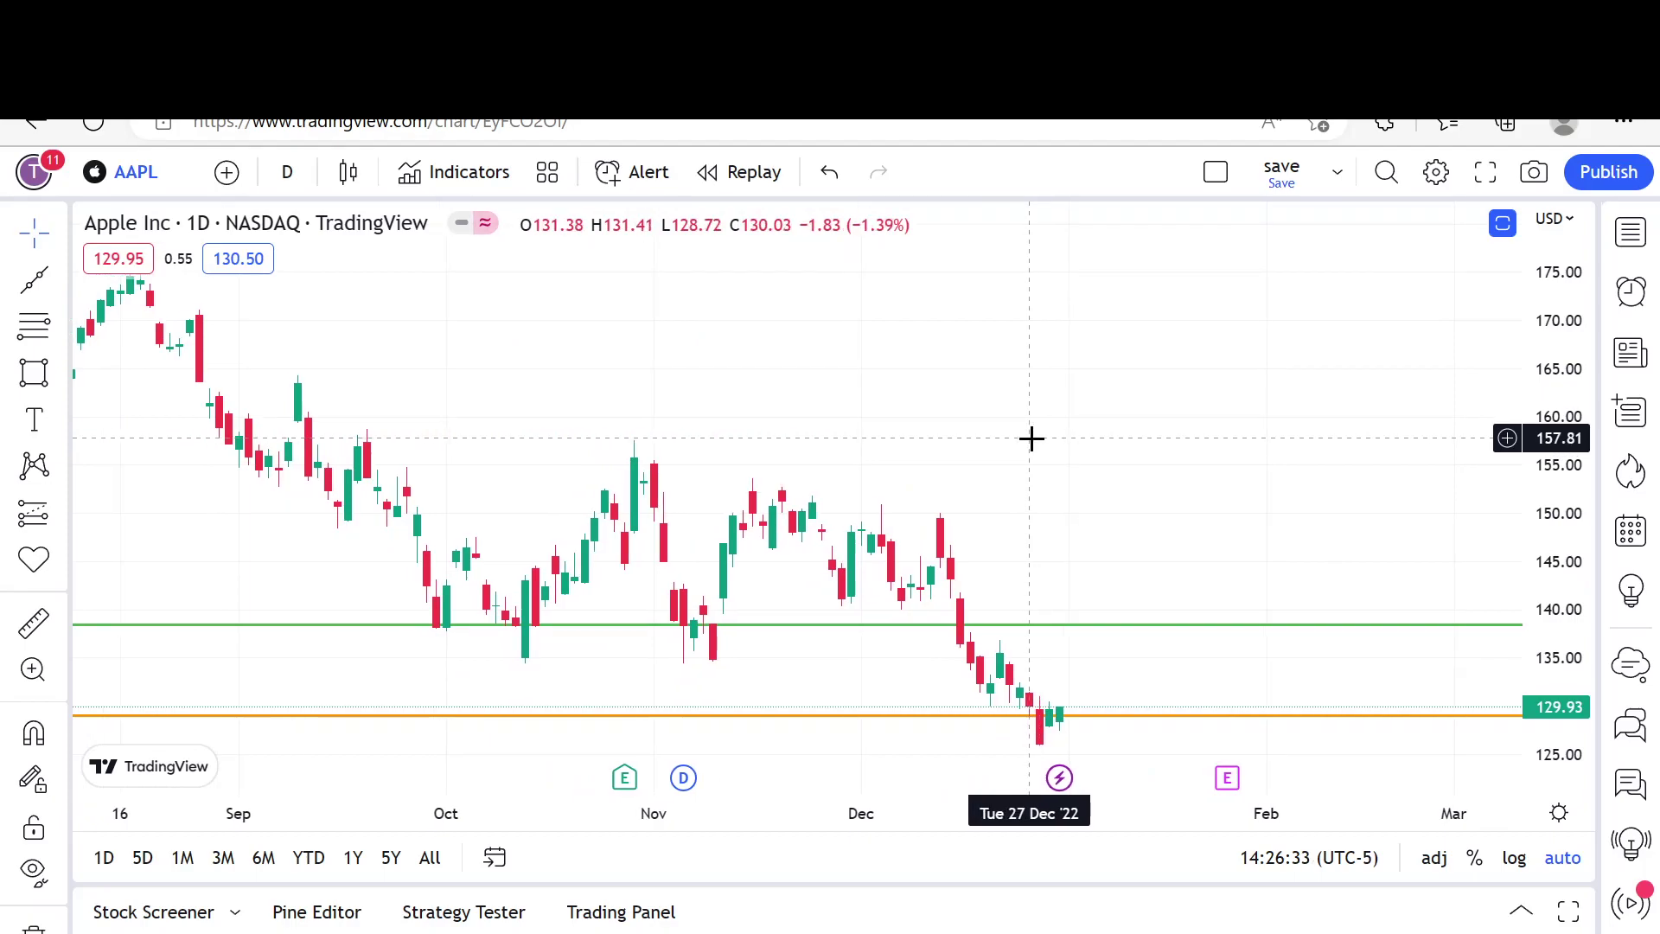
pyautogui.scroll(-1, 1032, 439)
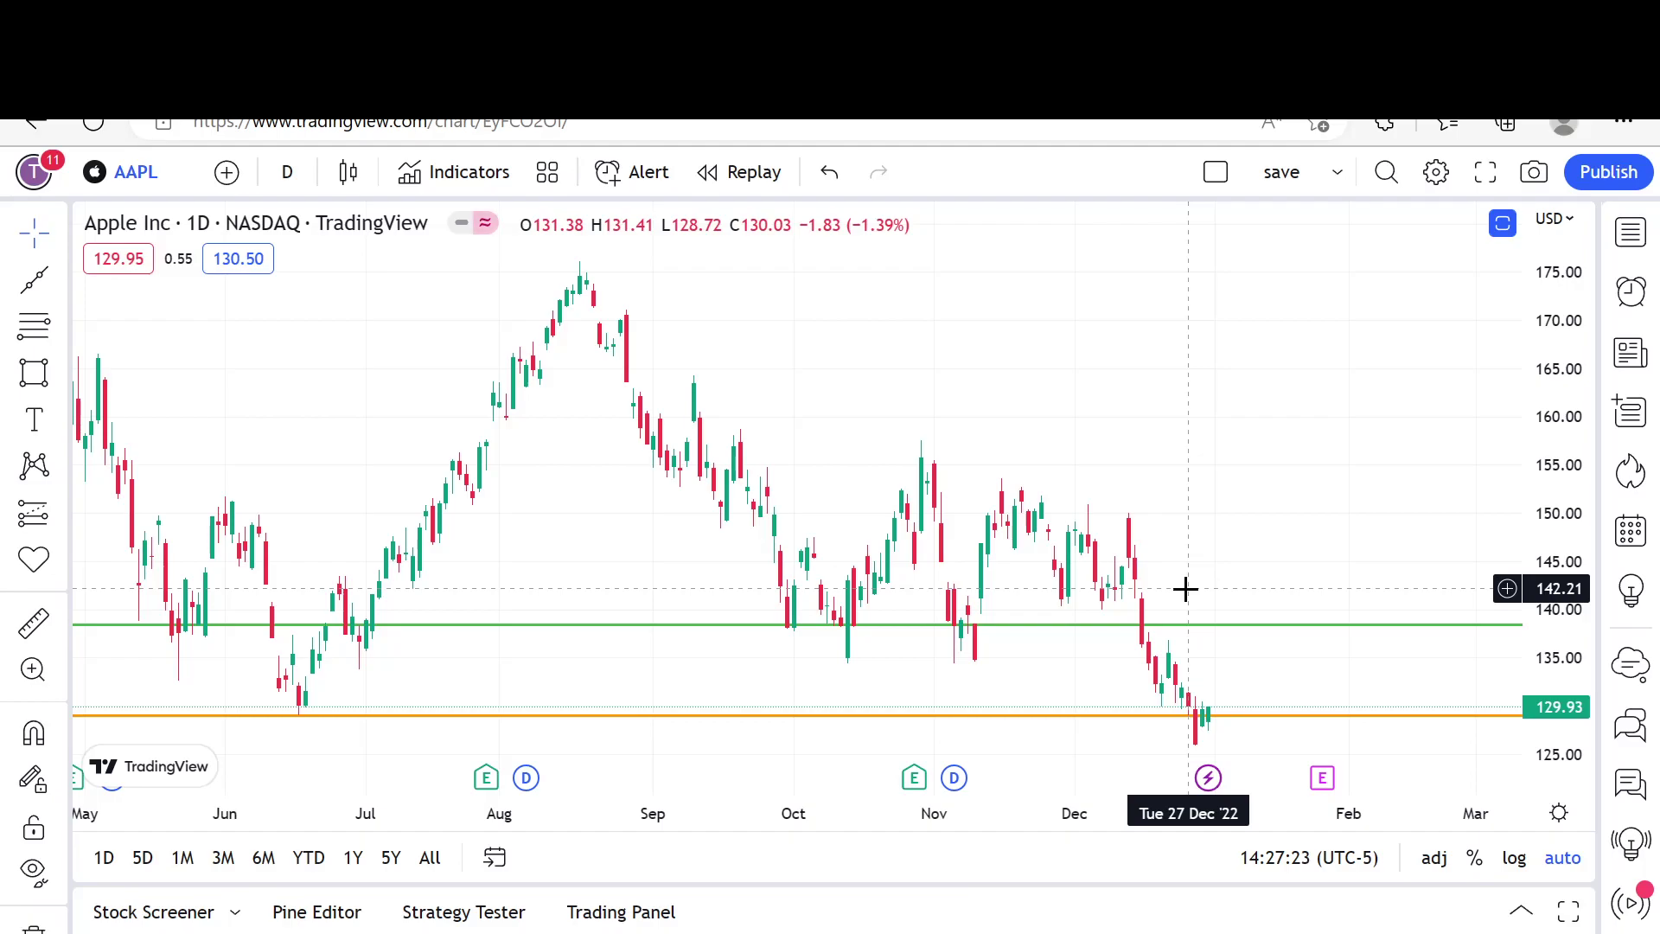
# Step: Draw a horizontal trend line at about 136.91 just below the green line, spanning 30 November 2022 to 6 February 2023
pyautogui.scroll(5, 1185, 589)
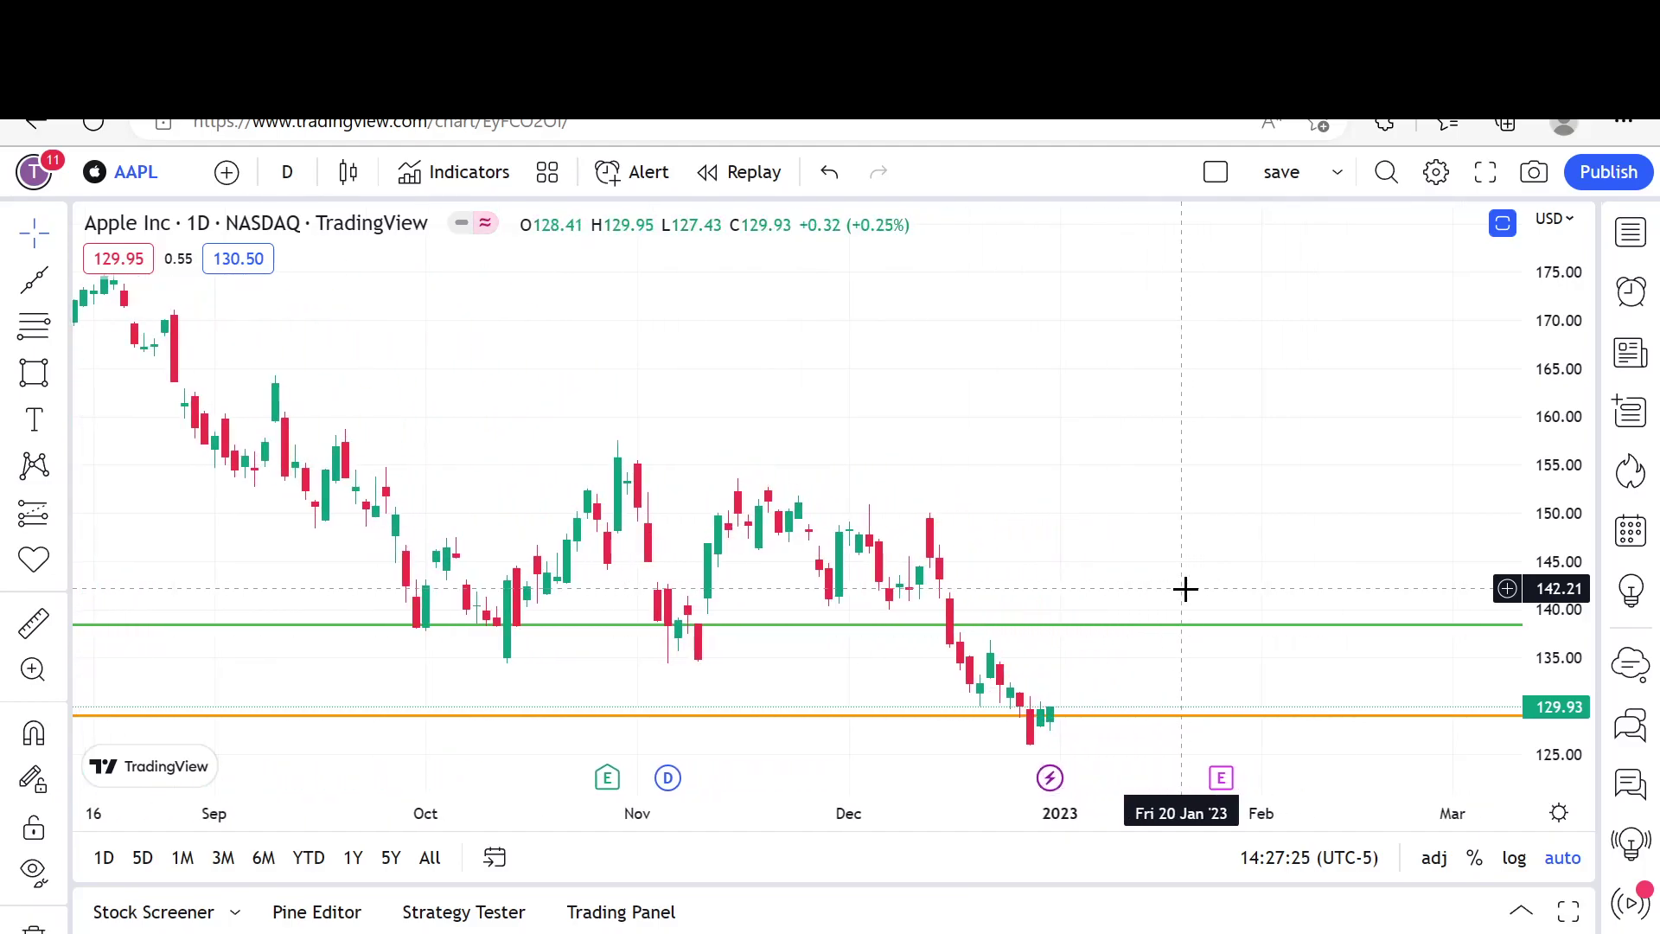
pyautogui.scroll(3, 1184, 589)
pyautogui.scroll(3, 980, 627)
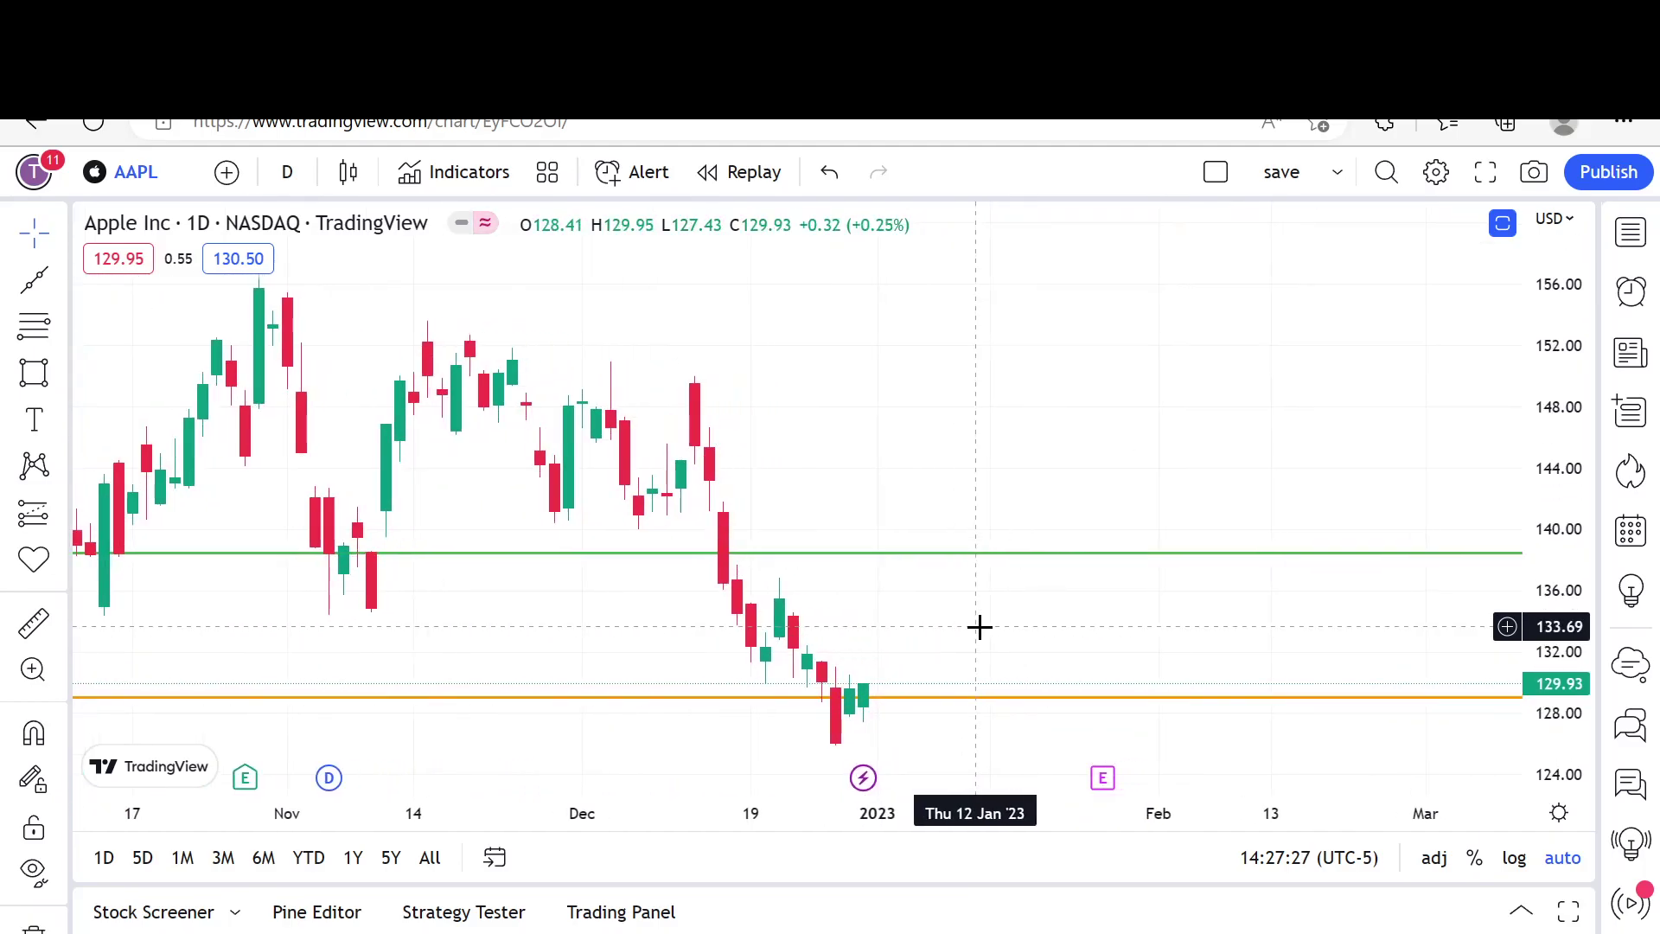
pyautogui.scroll(-2, 978, 629)
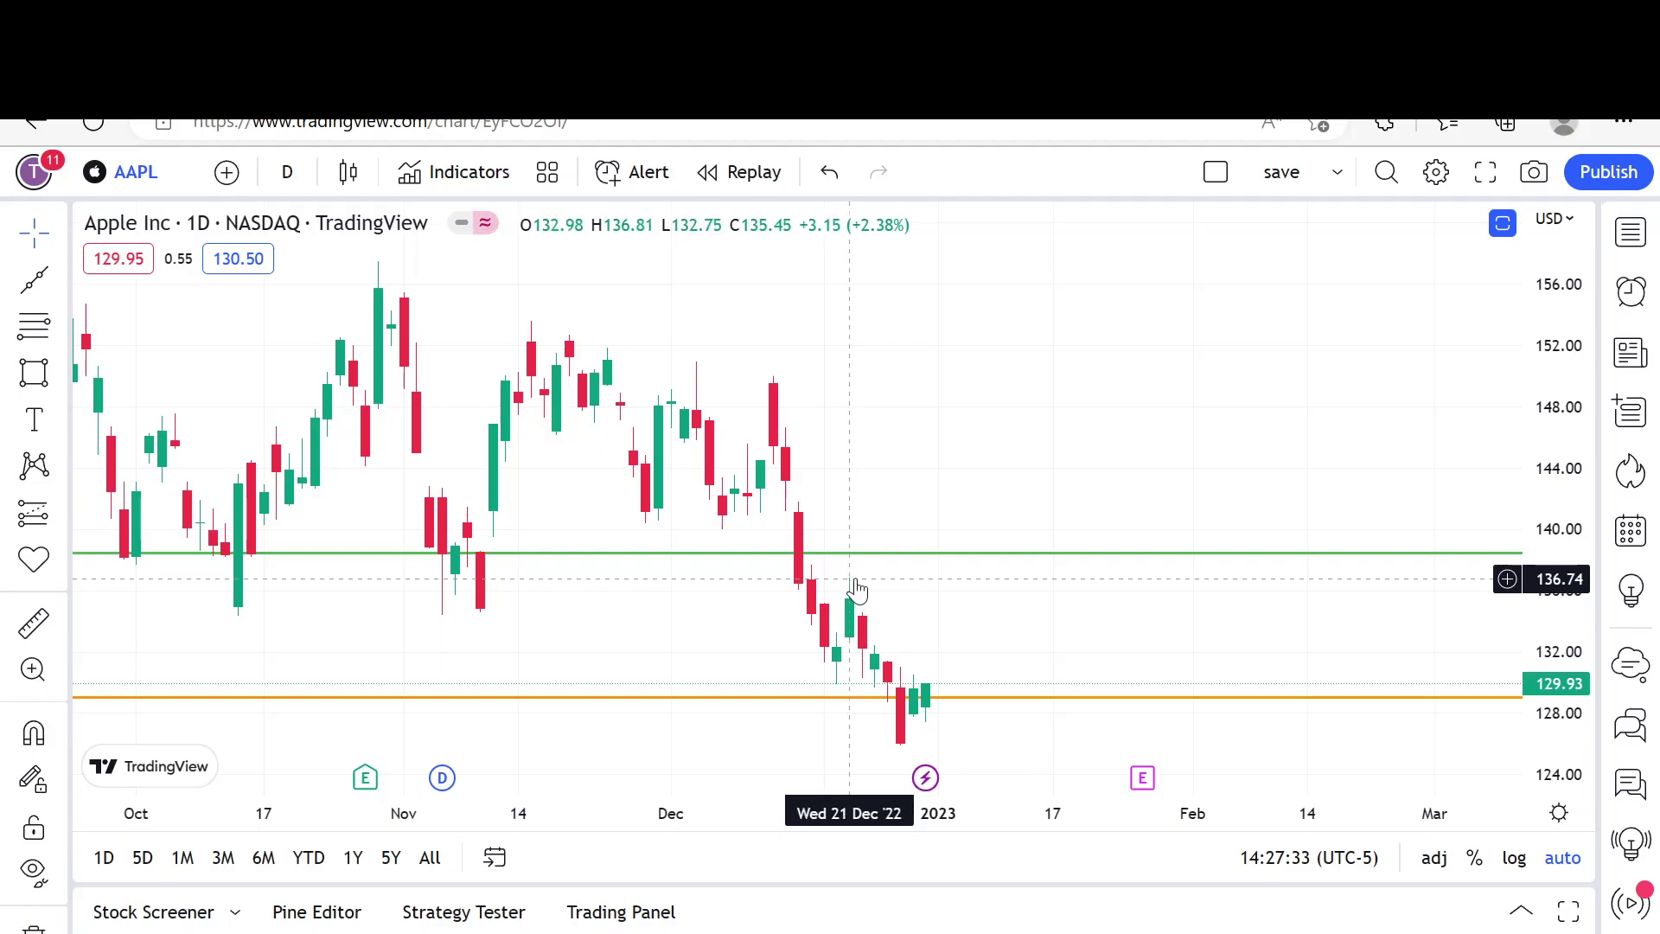
pyautogui.click(64, 281)
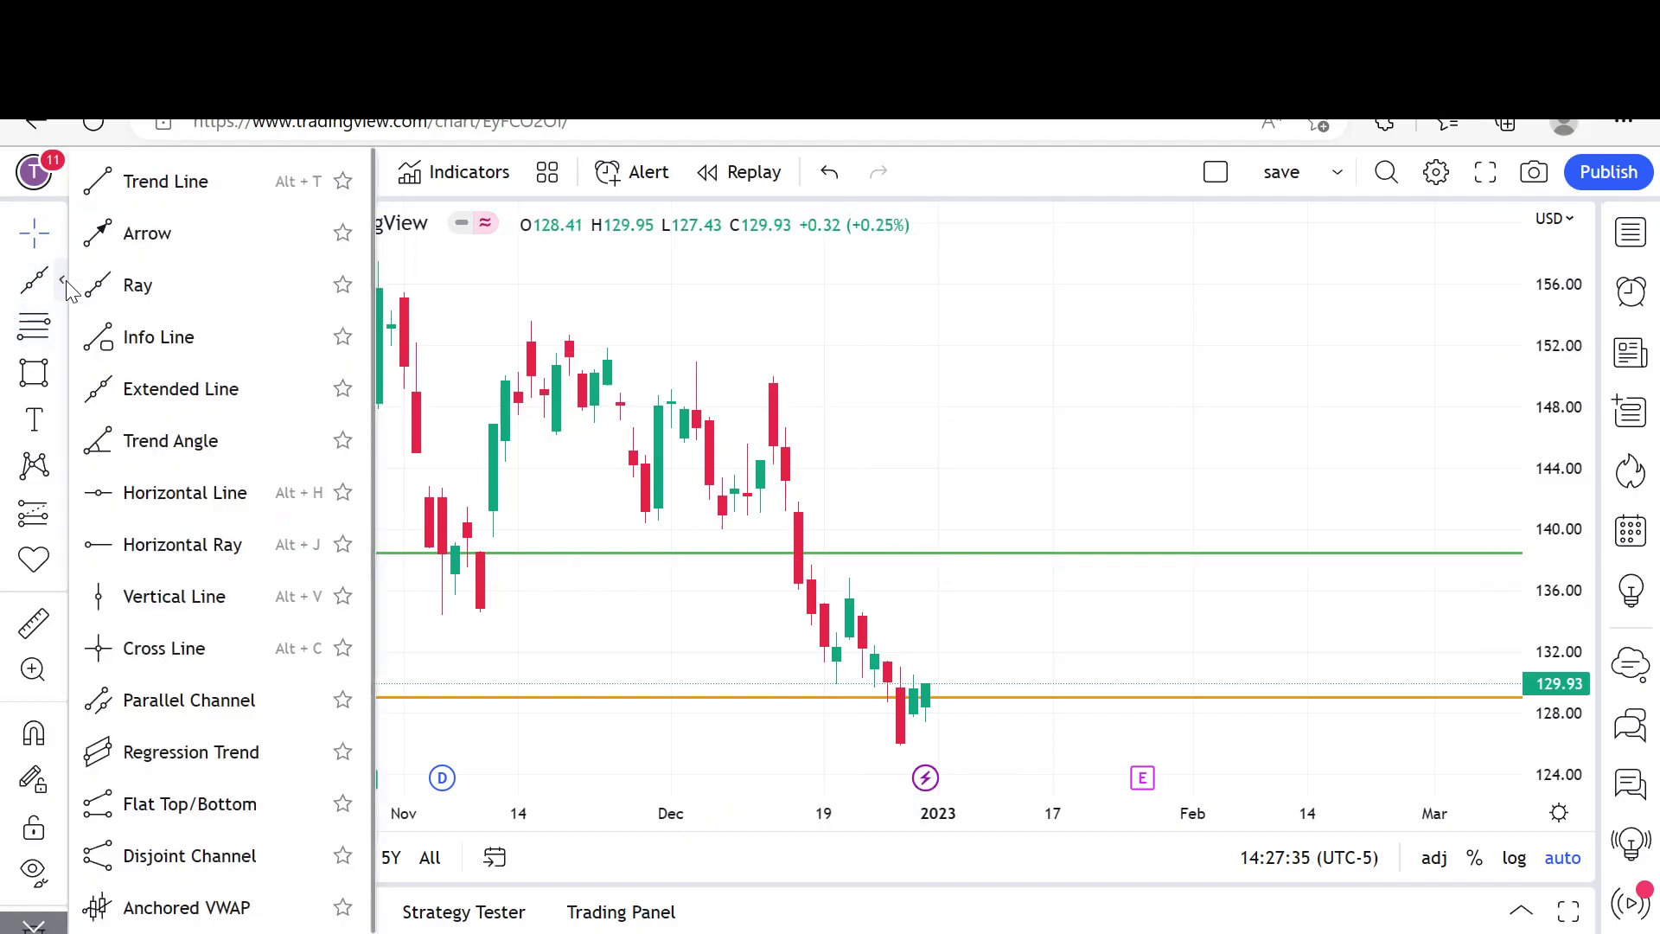
pyautogui.click(167, 180)
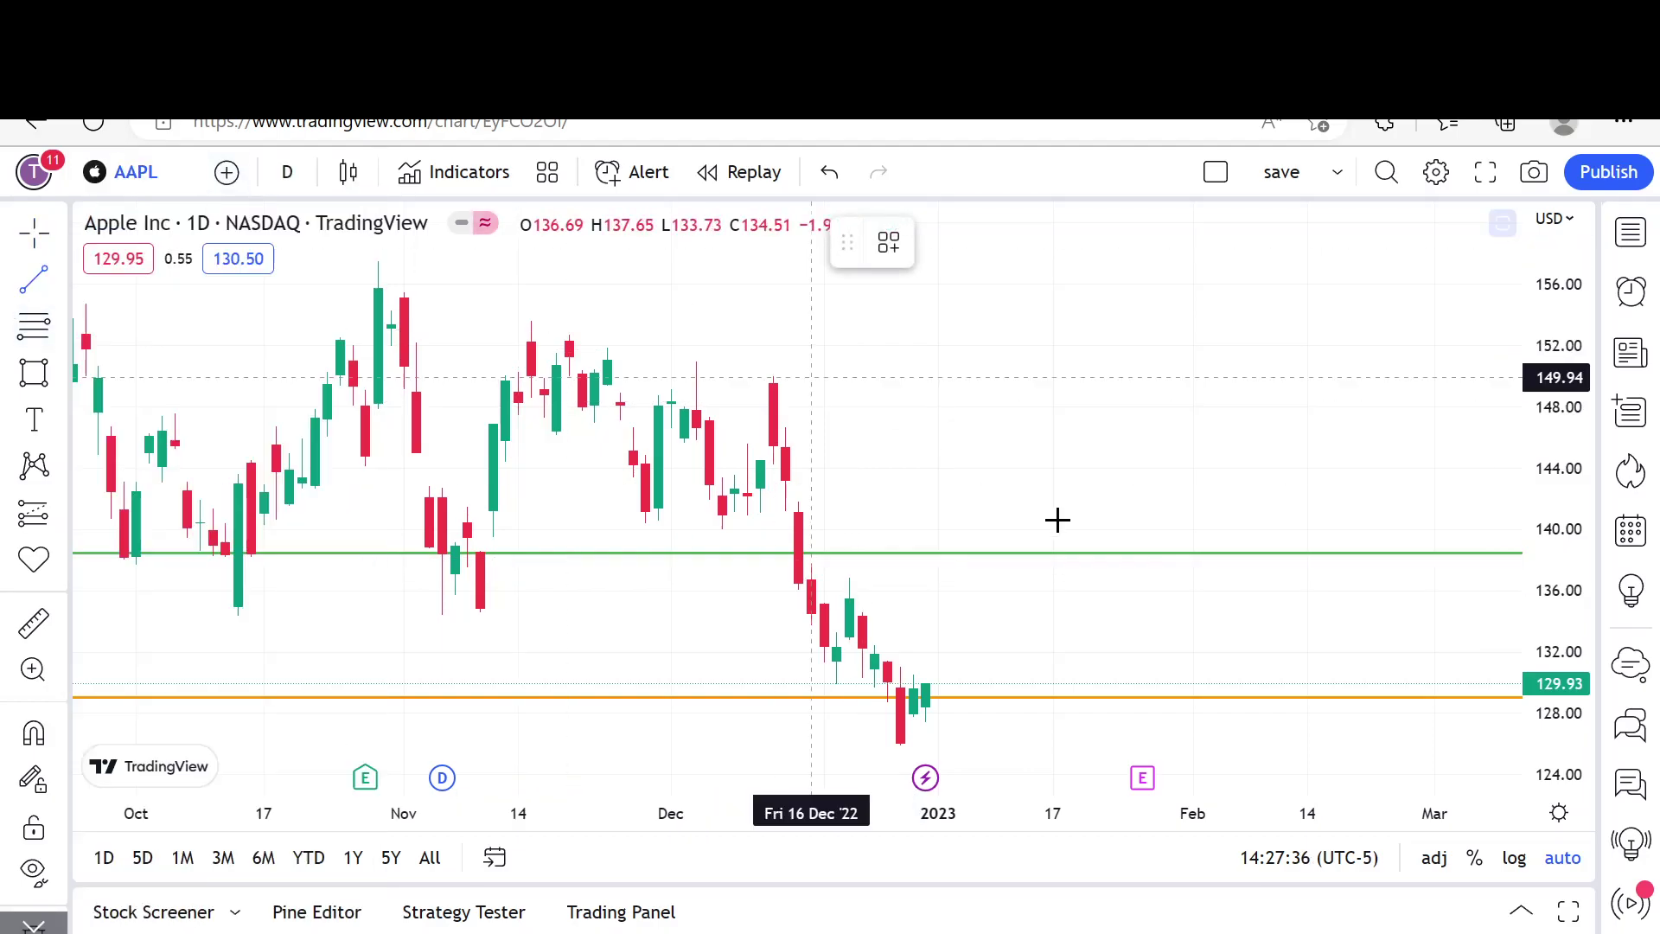
pyautogui.click(659, 578)
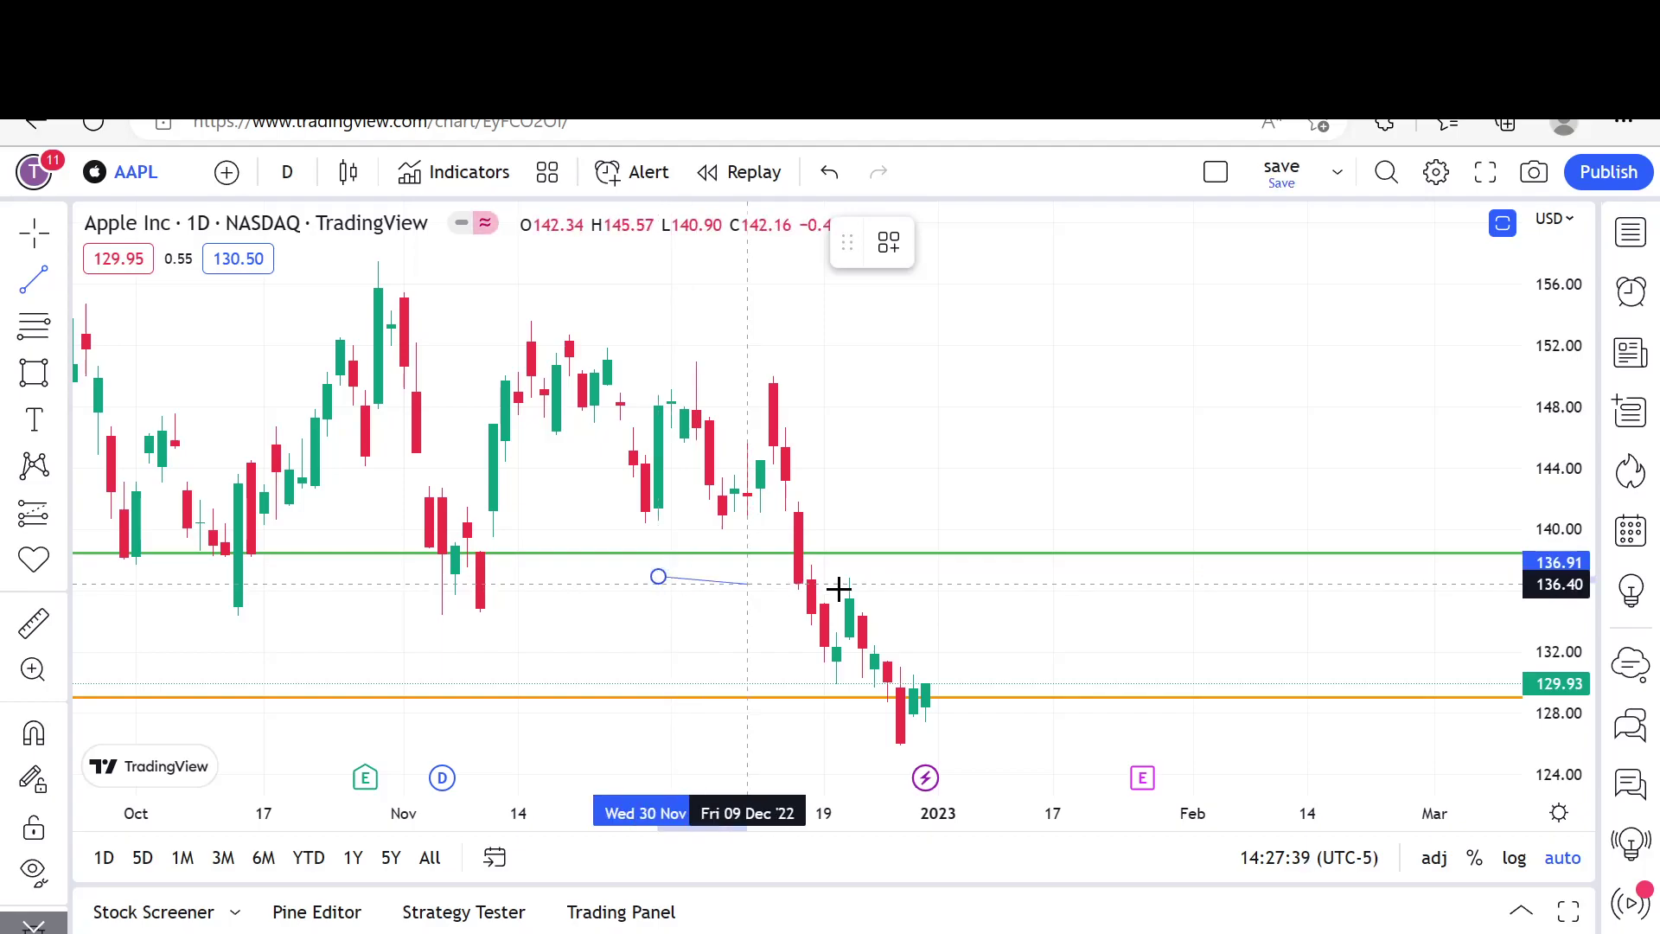
pyautogui.click(1232, 576)
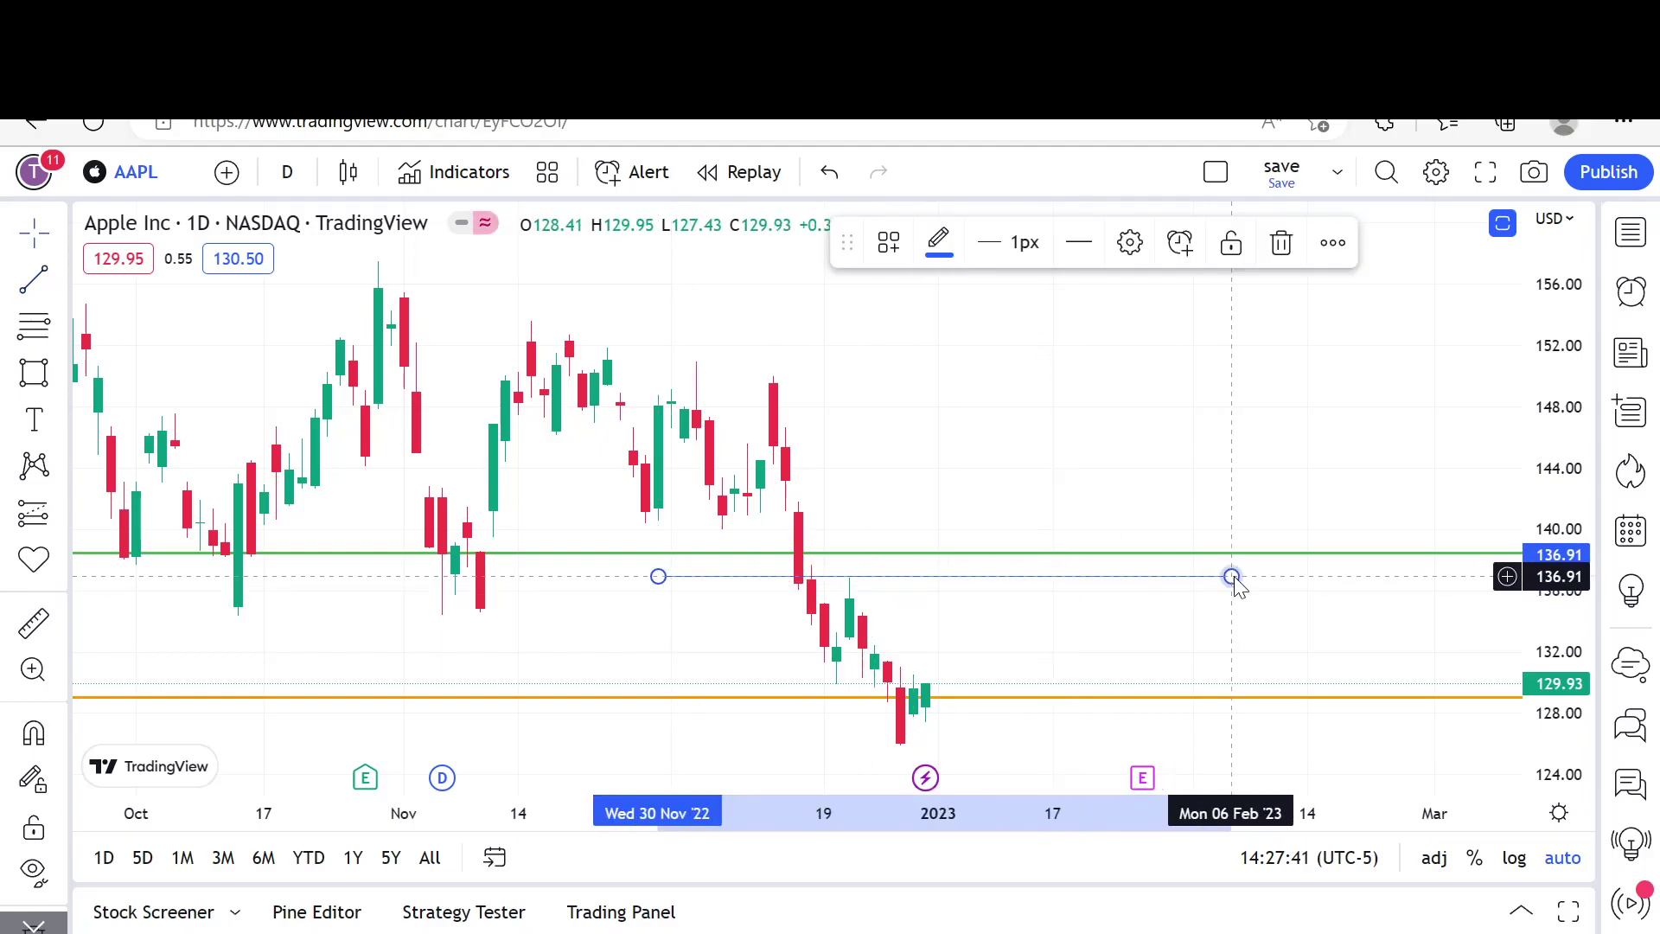
pyautogui.click(1124, 382)
# Step: Examine how the daily AAPL candles behave around the green, blue and orange levels over longer and shorter periods
pyautogui.scroll(-4, 1125, 381)
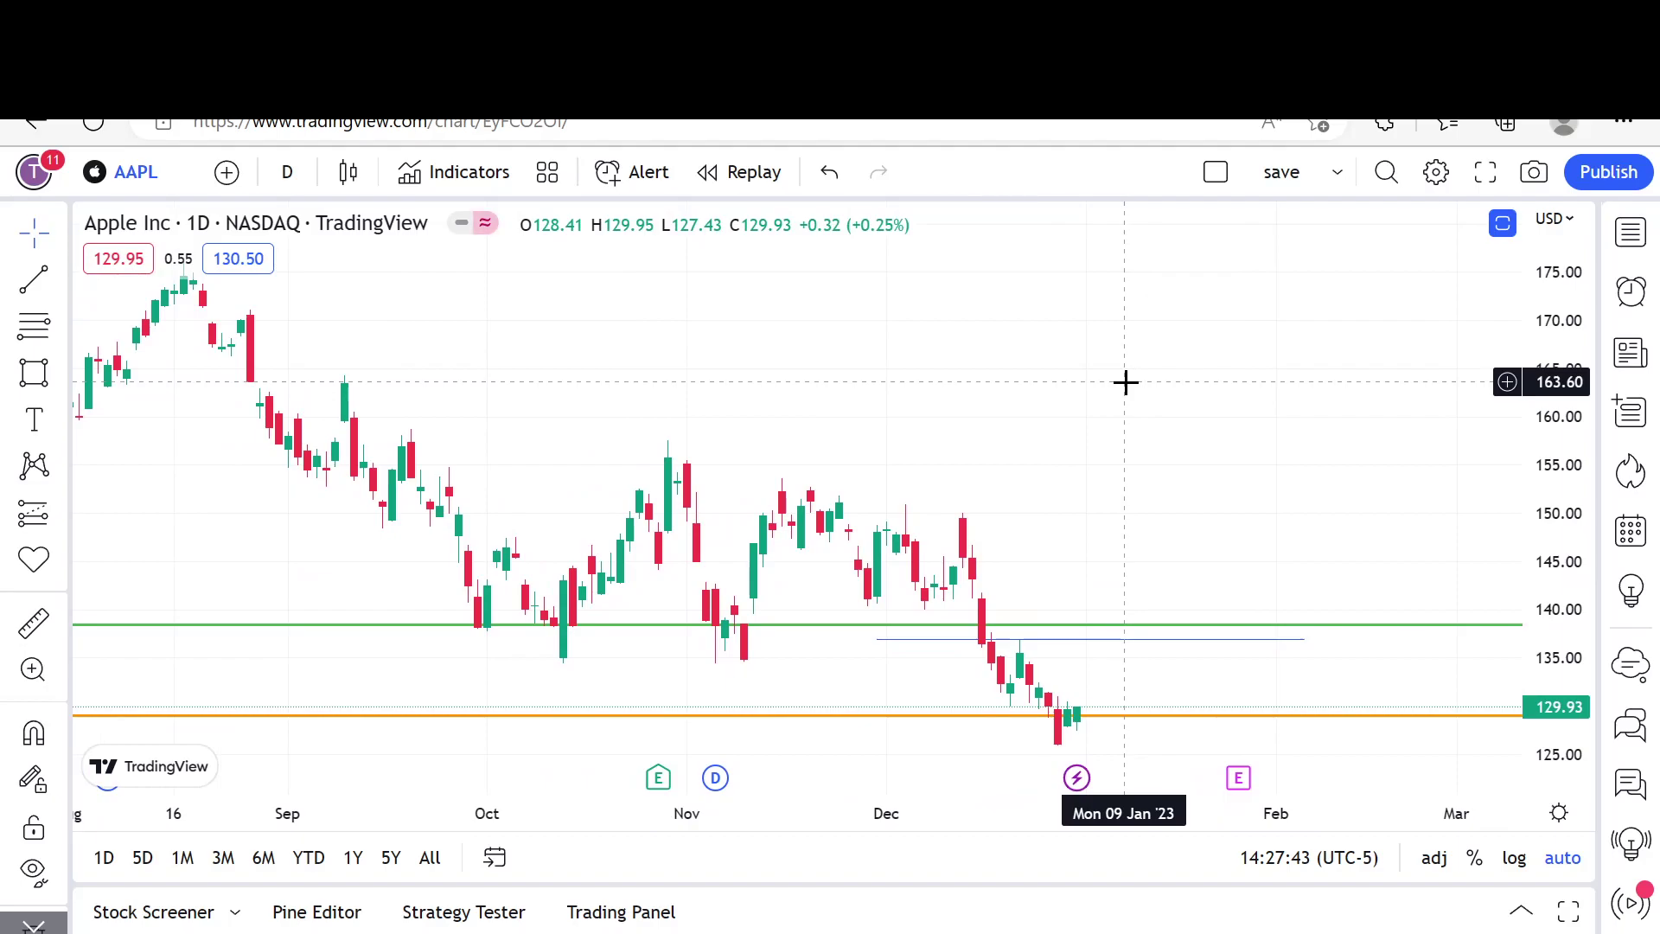
pyautogui.scroll(-5, 1126, 382)
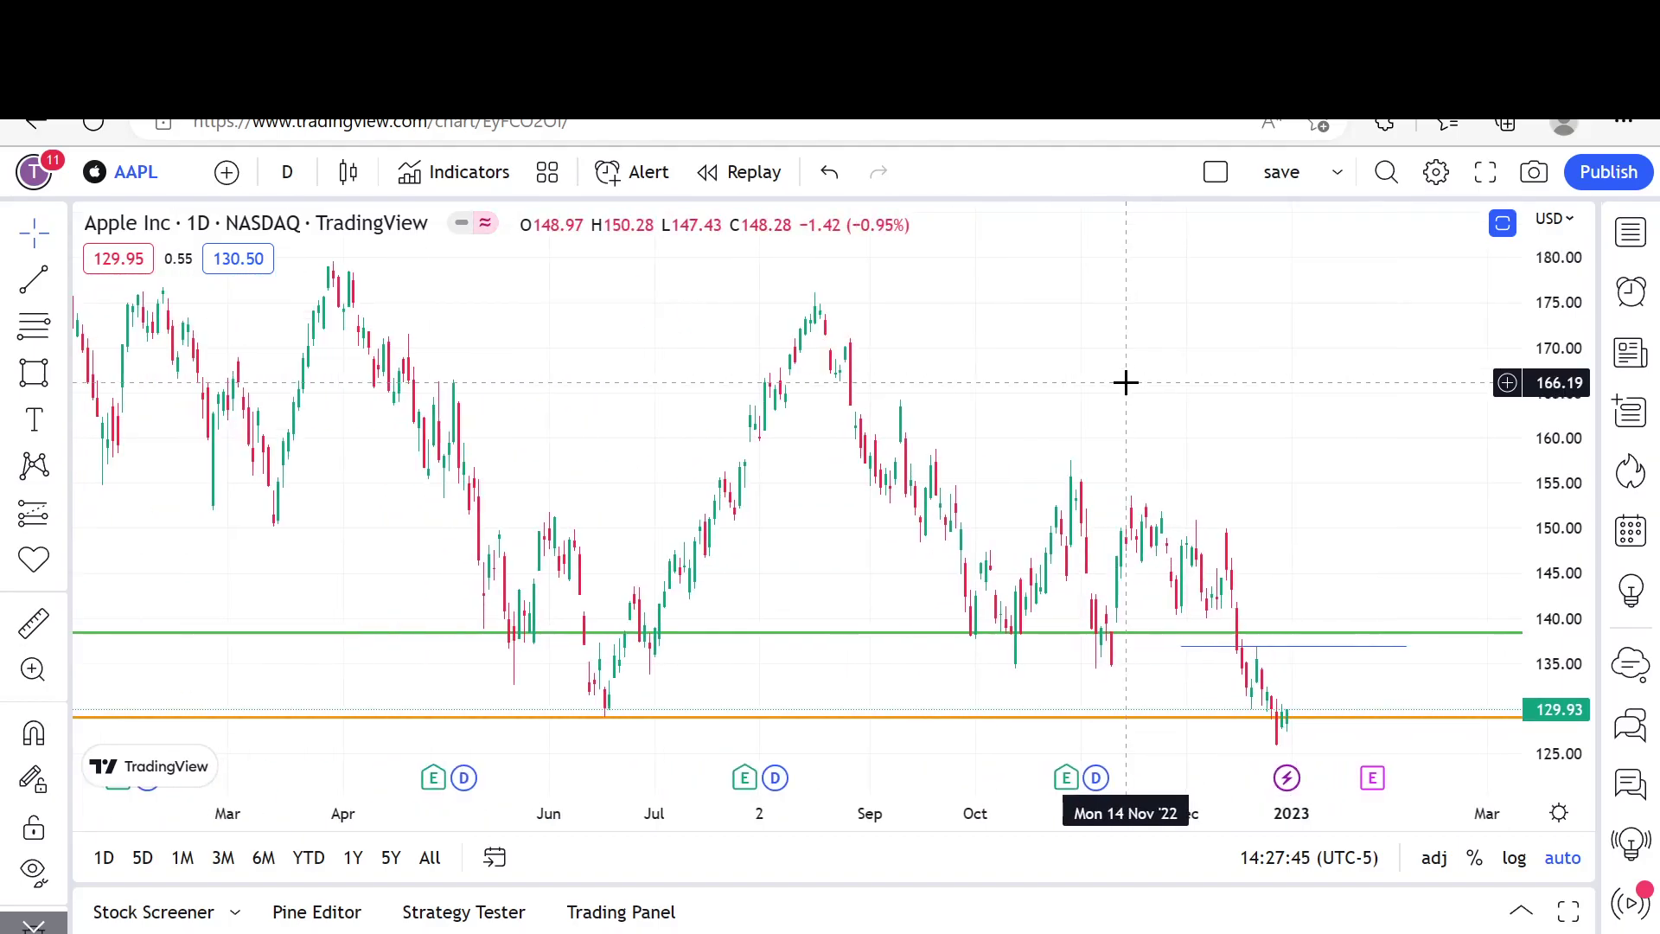
pyautogui.scroll(5, 1154, 718)
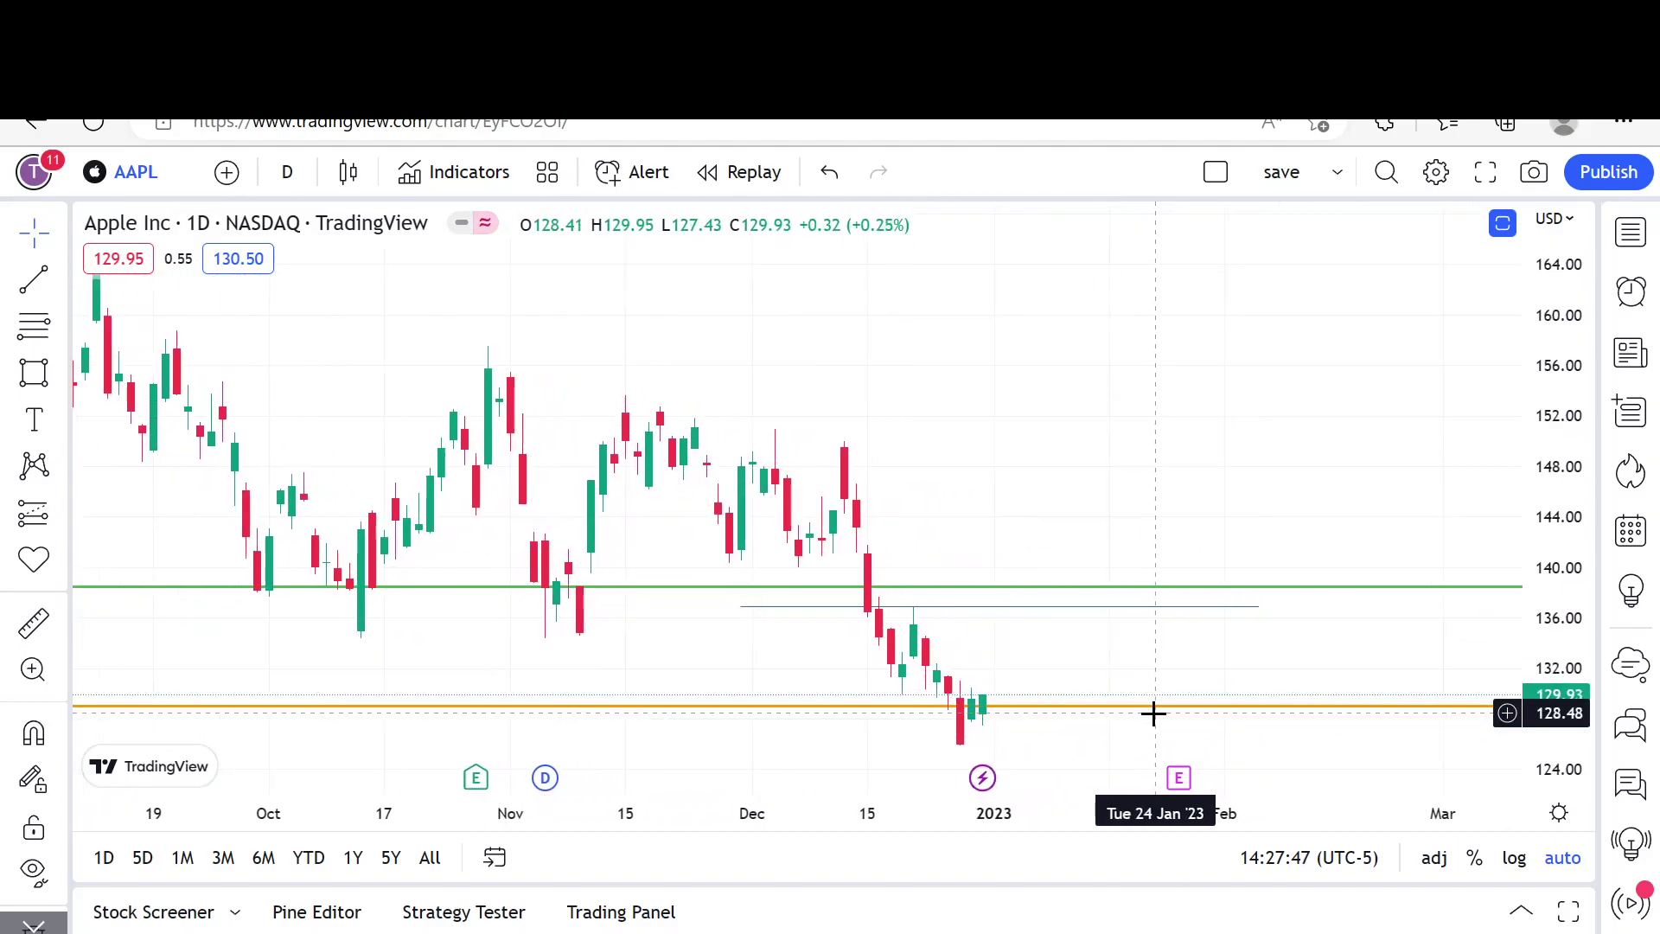
pyautogui.scroll(3, 1155, 713)
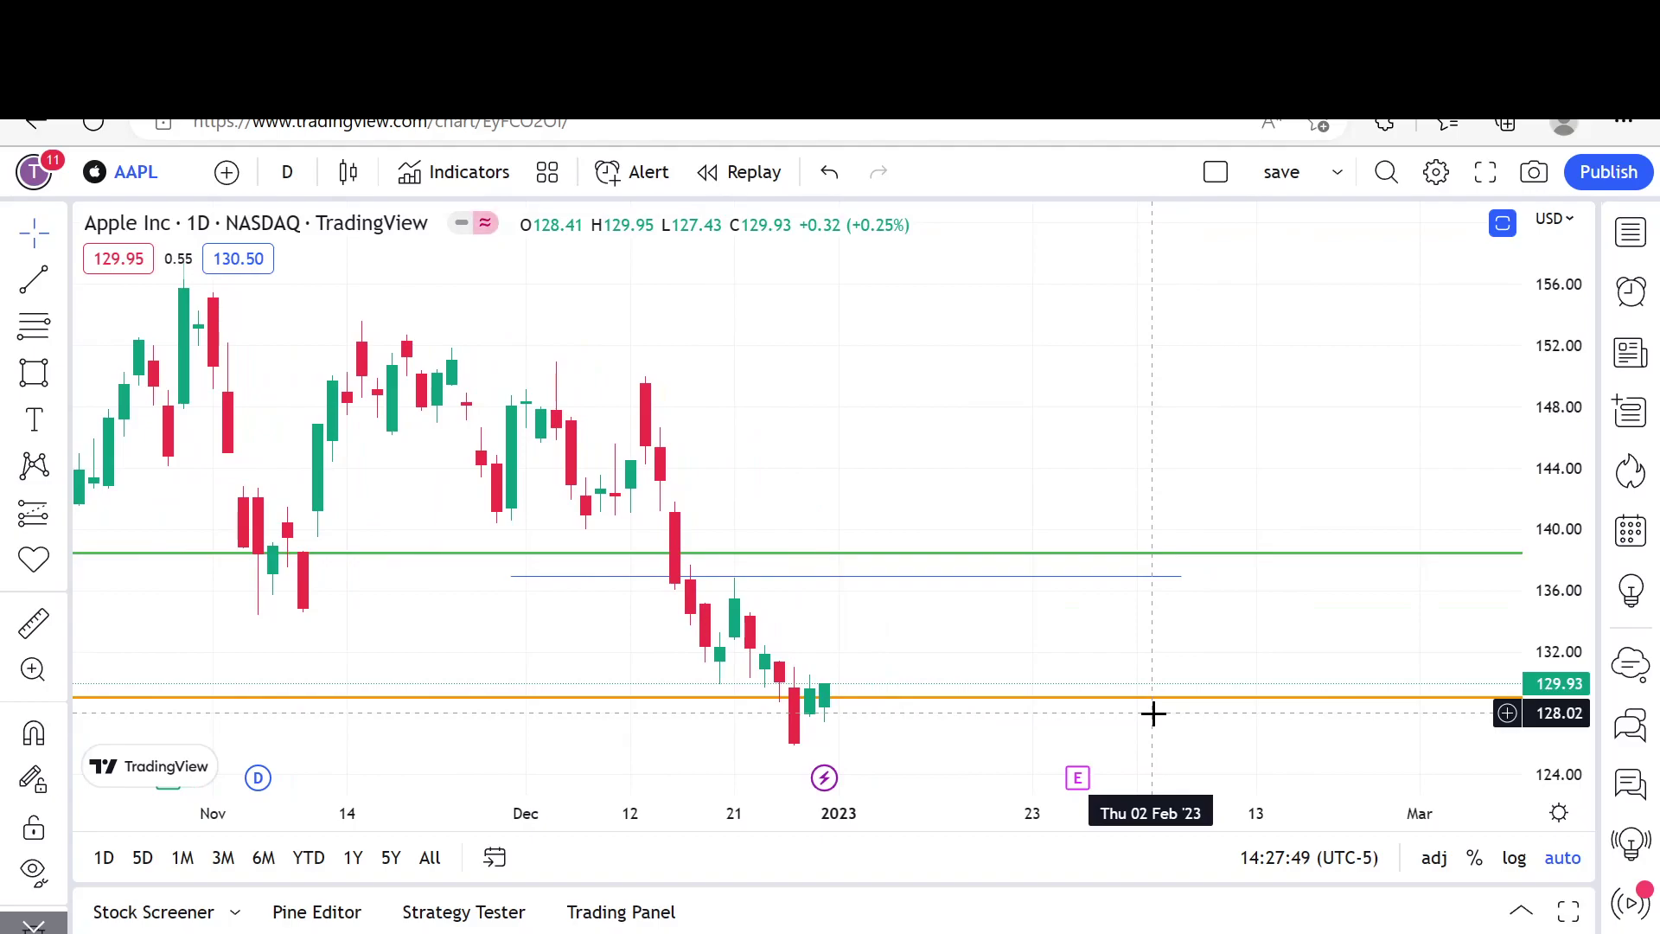
pyautogui.scroll(-4, 1154, 713)
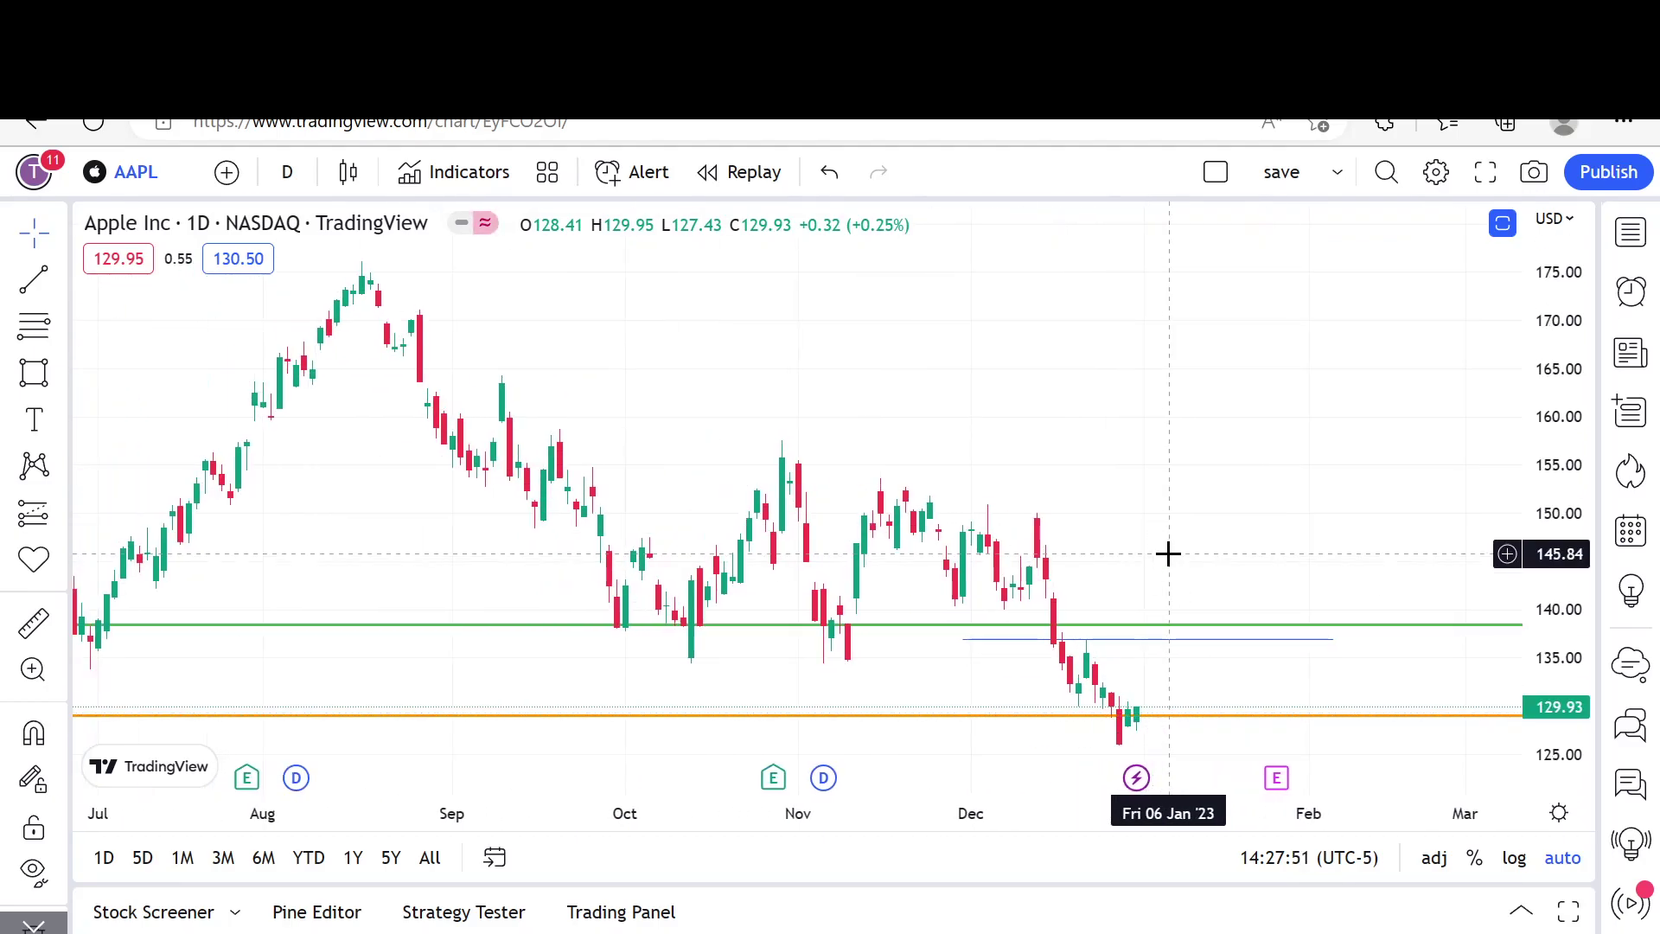
# Step: Compare AAPL's December 2022 decline with the earlier daily swings around the short blue line and the green and orange levels
pyautogui.scroll(-2, 1168, 555)
pyautogui.scroll(-5, 1176, 553)
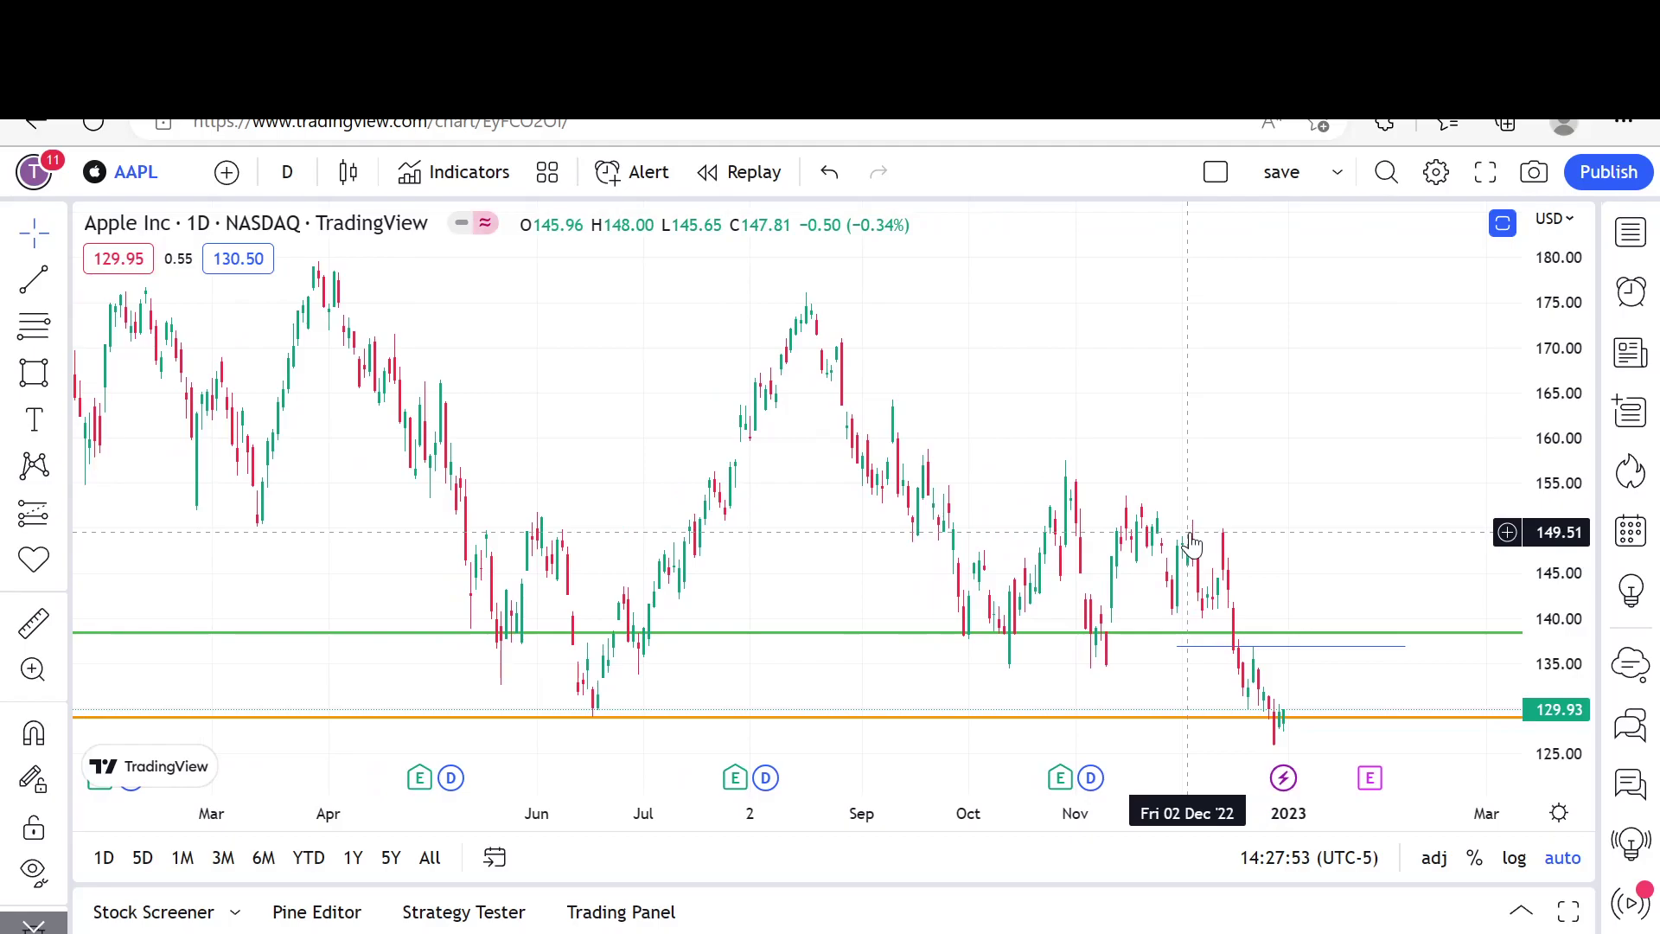
pyautogui.scroll(7, 1189, 533)
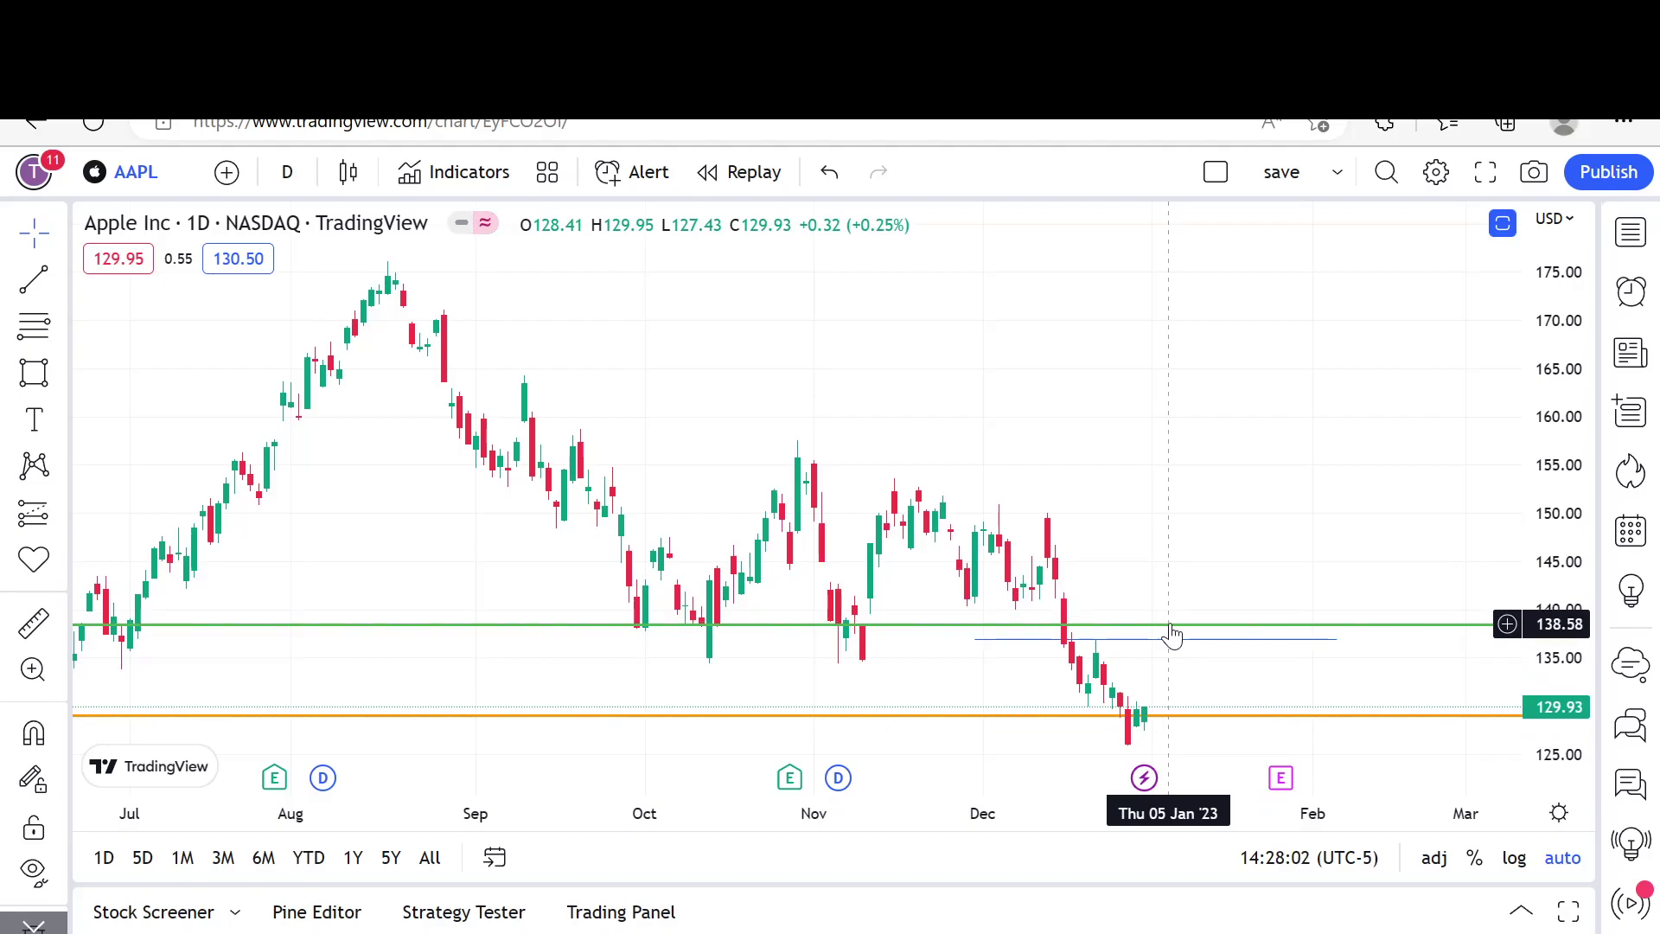
pyautogui.scroll(-3, 1172, 636)
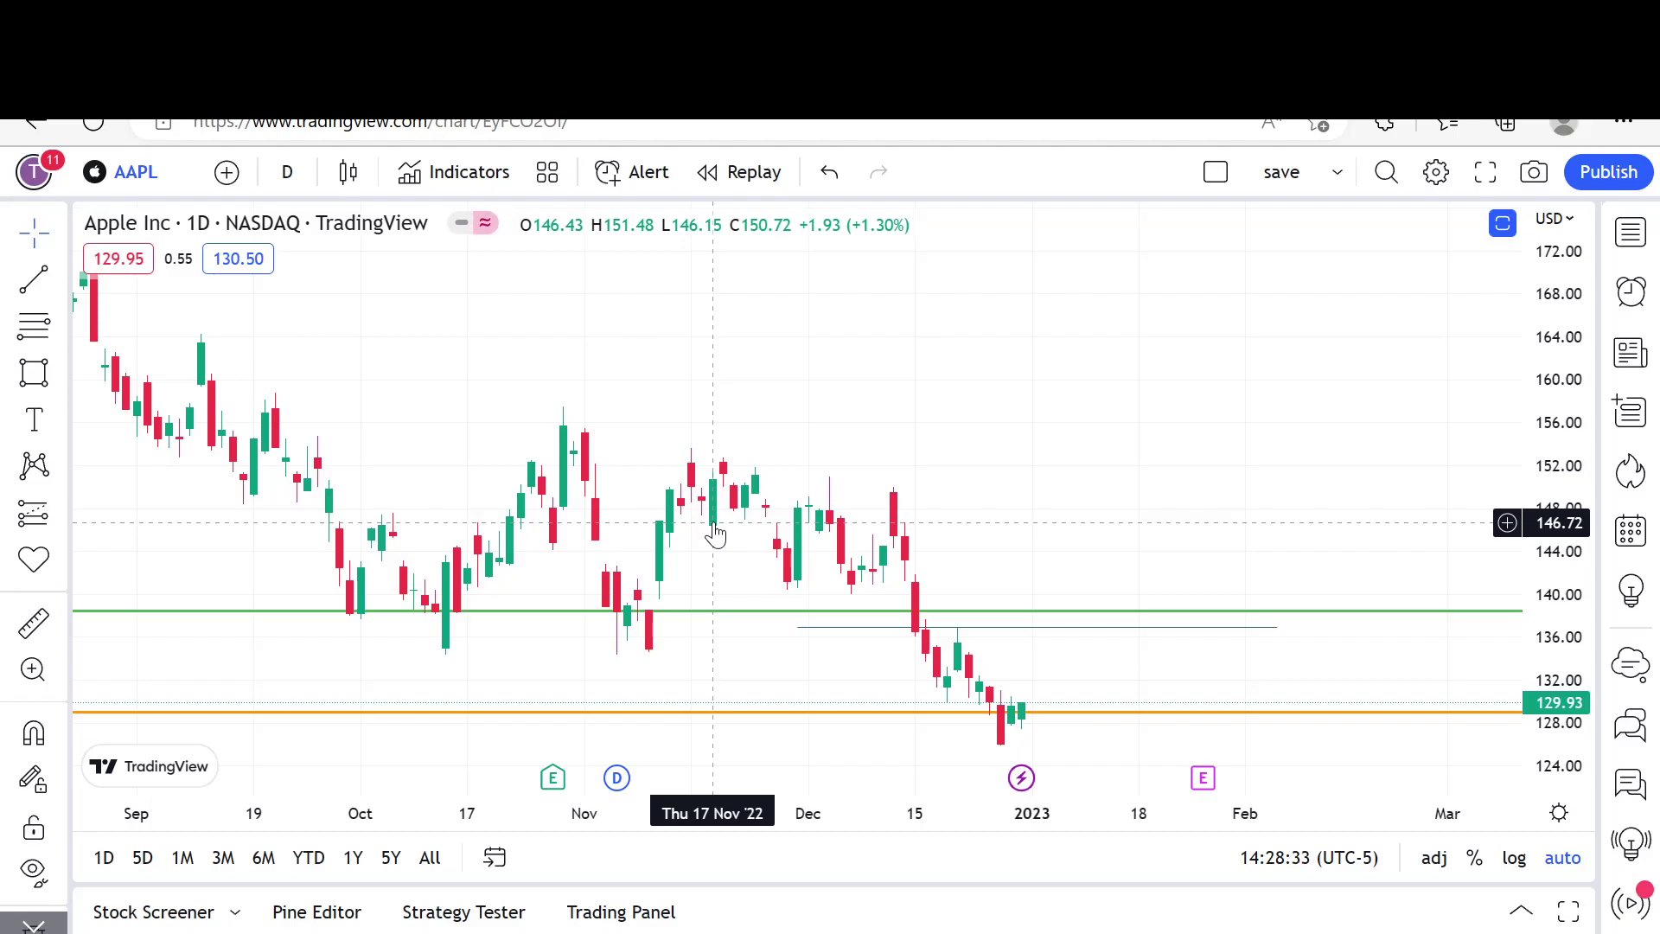
pyautogui.scroll(-3, 716, 533)
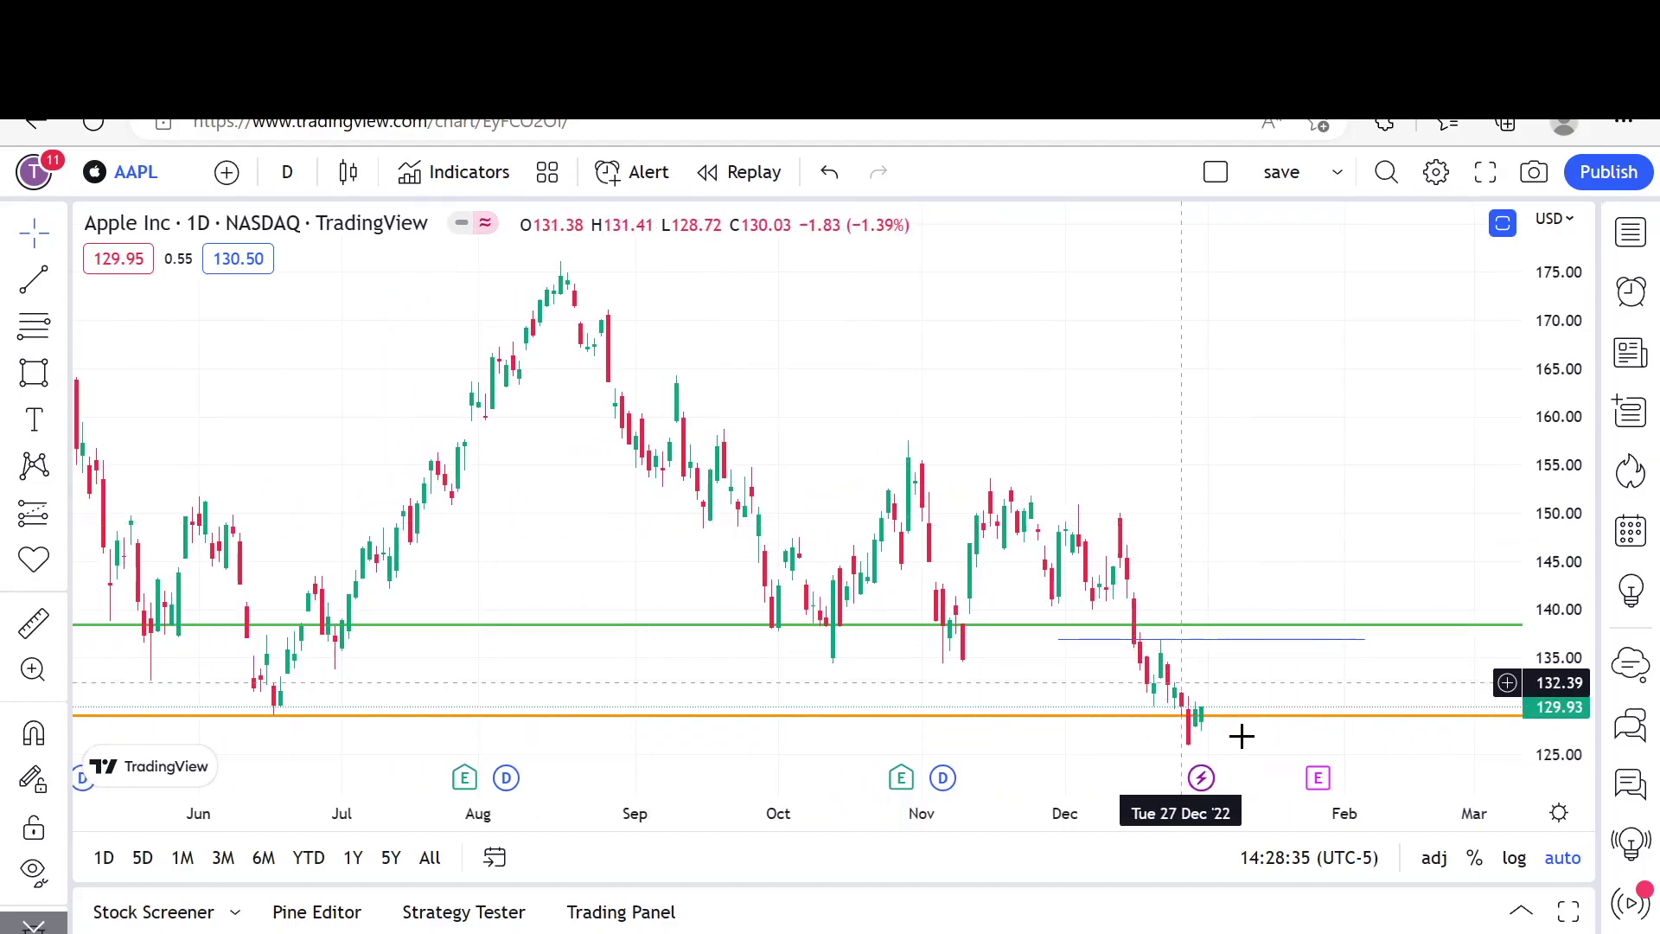
pyautogui.click(1116, 641)
pyautogui.scroll(-1, 1116, 650)
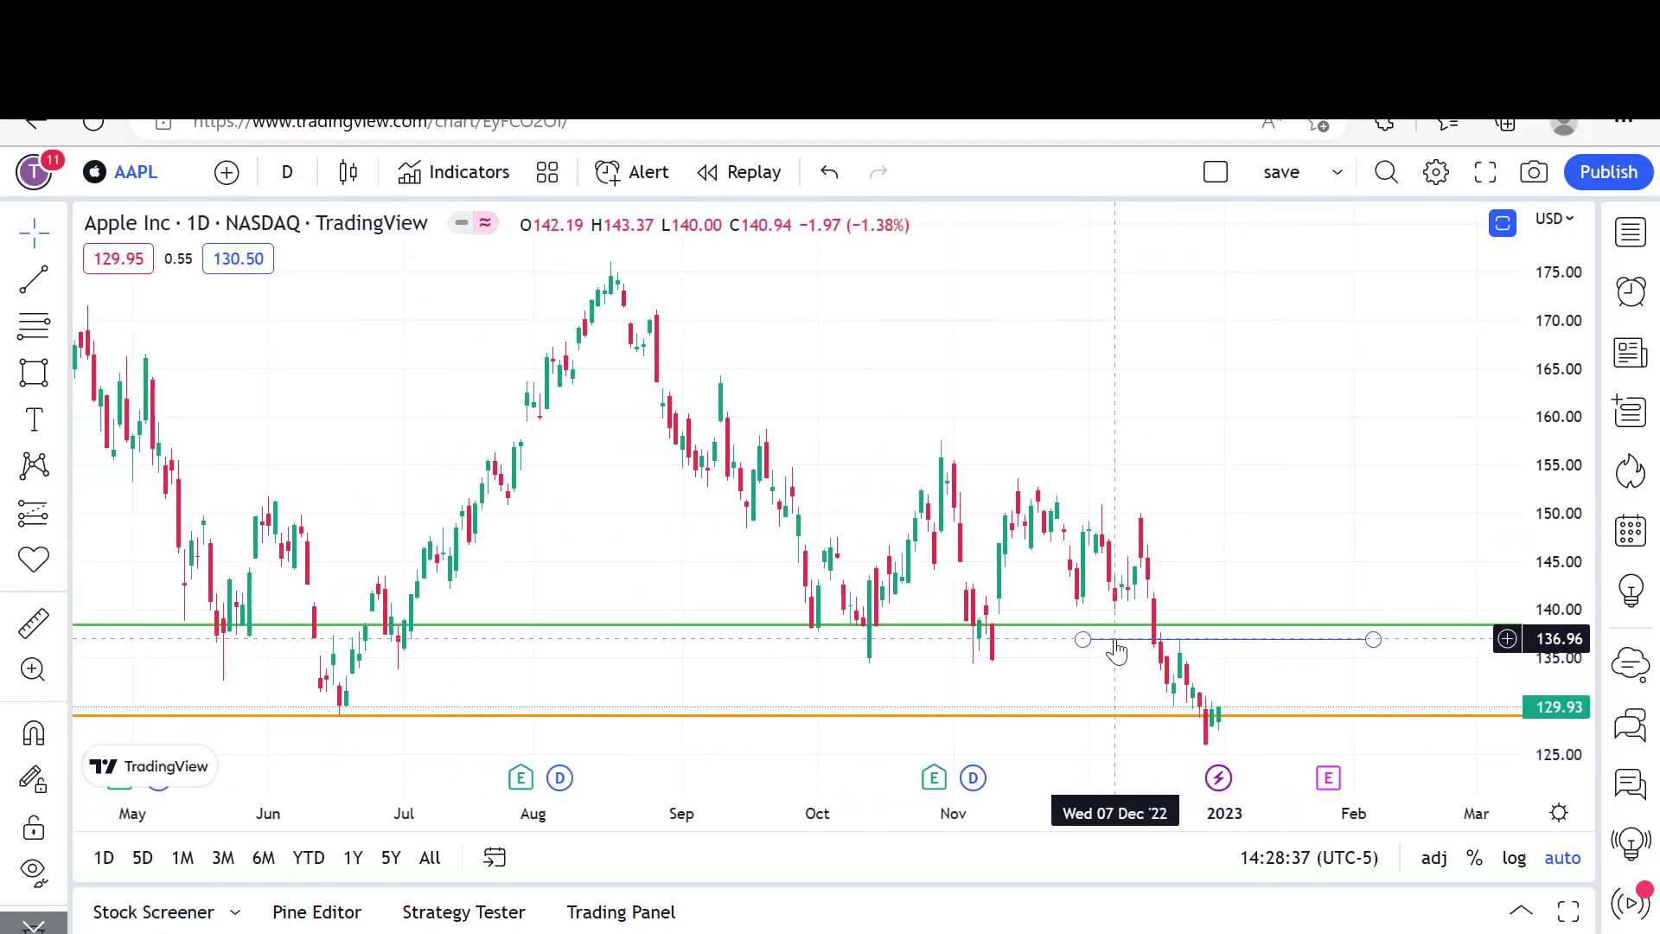
pyautogui.click(1106, 606)
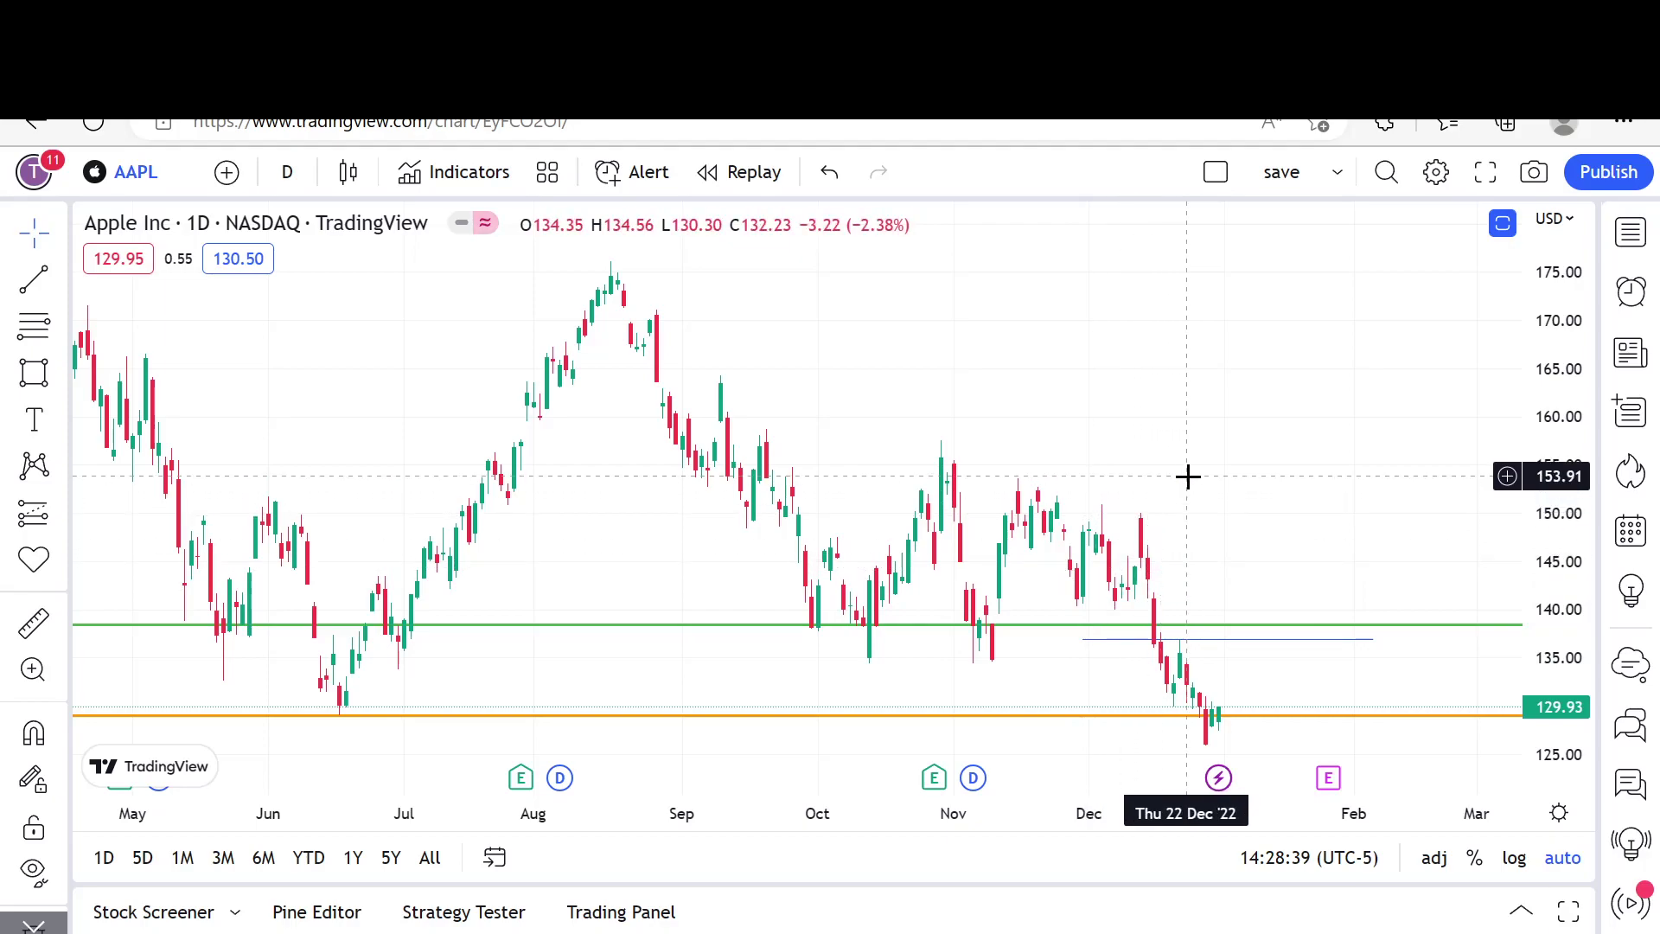